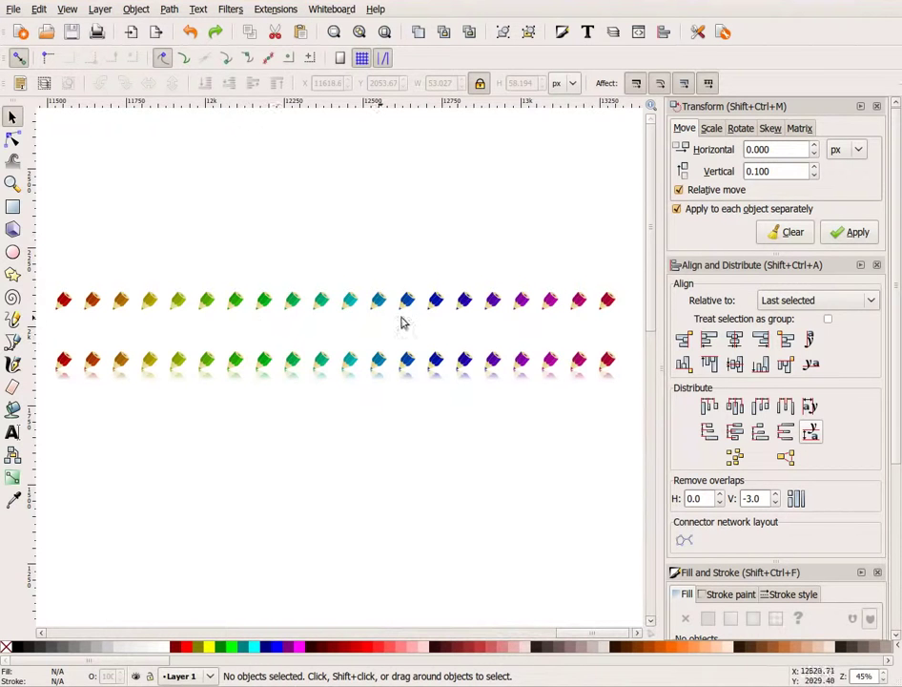
drag(280, 340, 290, 360)
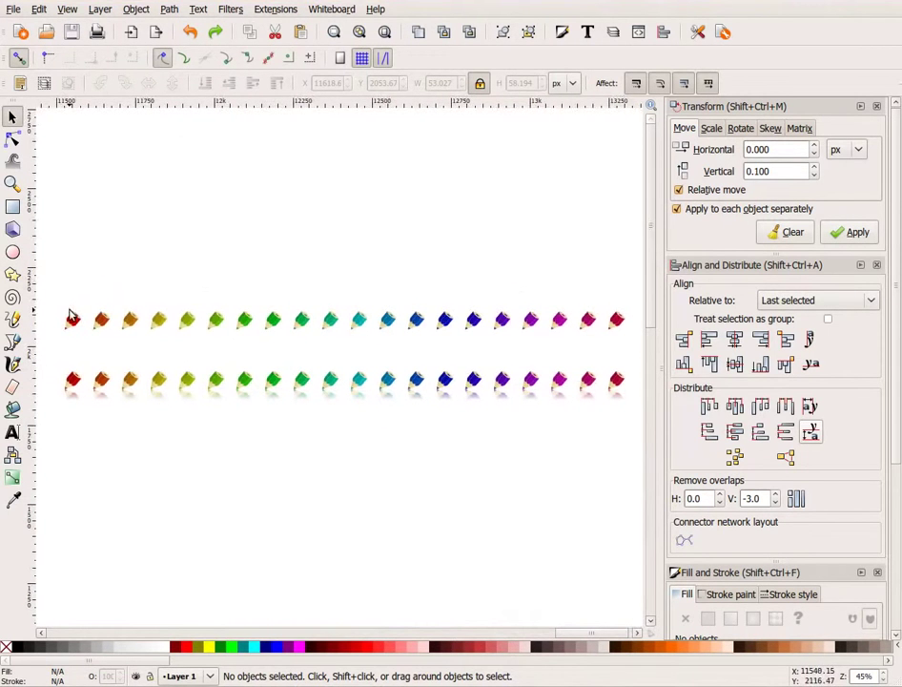
drag(71, 318, 81, 316)
mouse_move(185, 322)
mouse_down()
mouse_move(151, 295)
mouse_move(162, 289)
mouse_up()
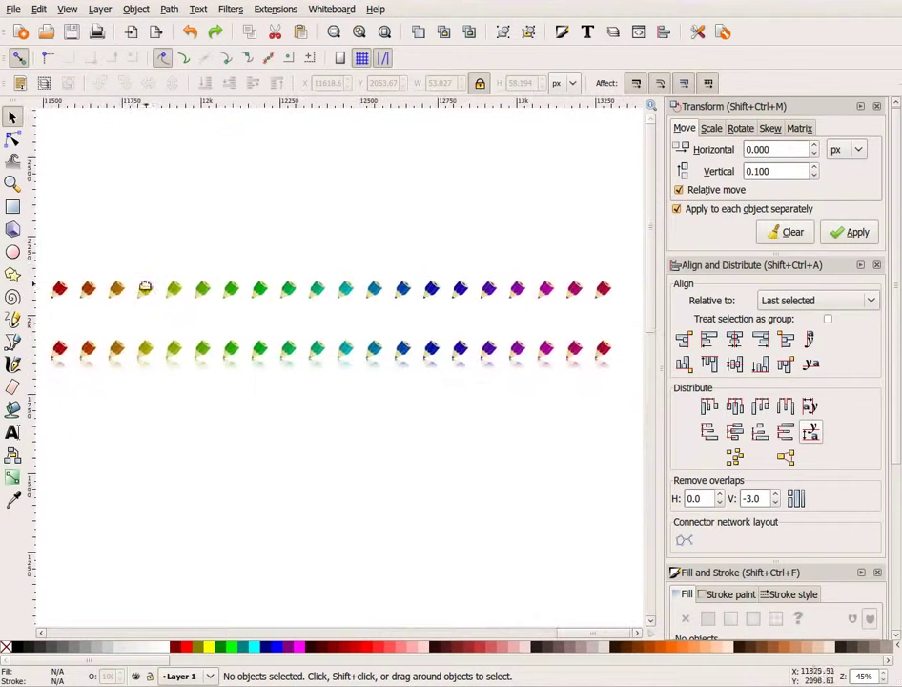
click(13, 10)
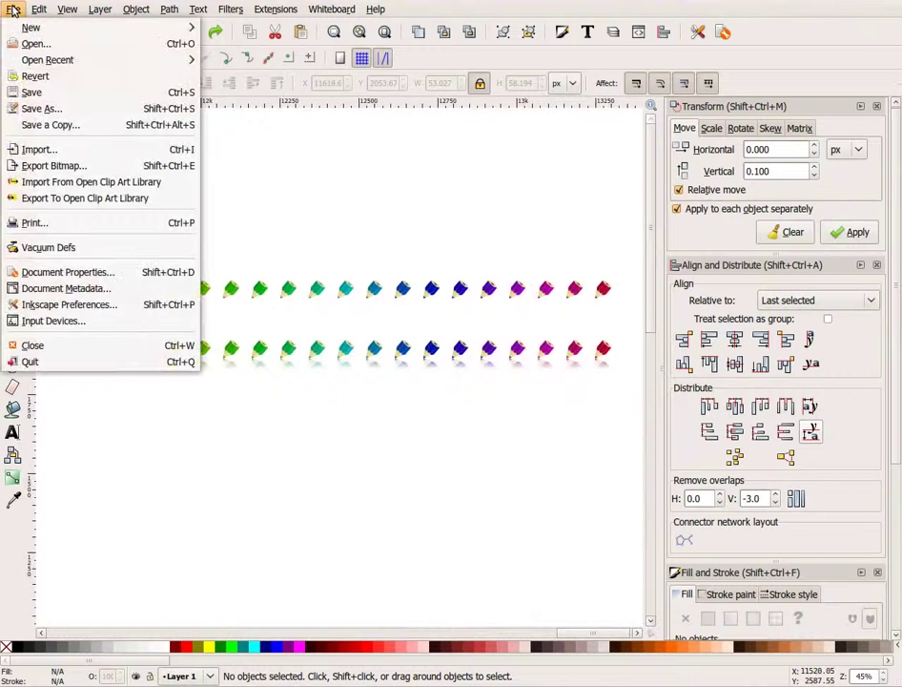
click(348, 244)
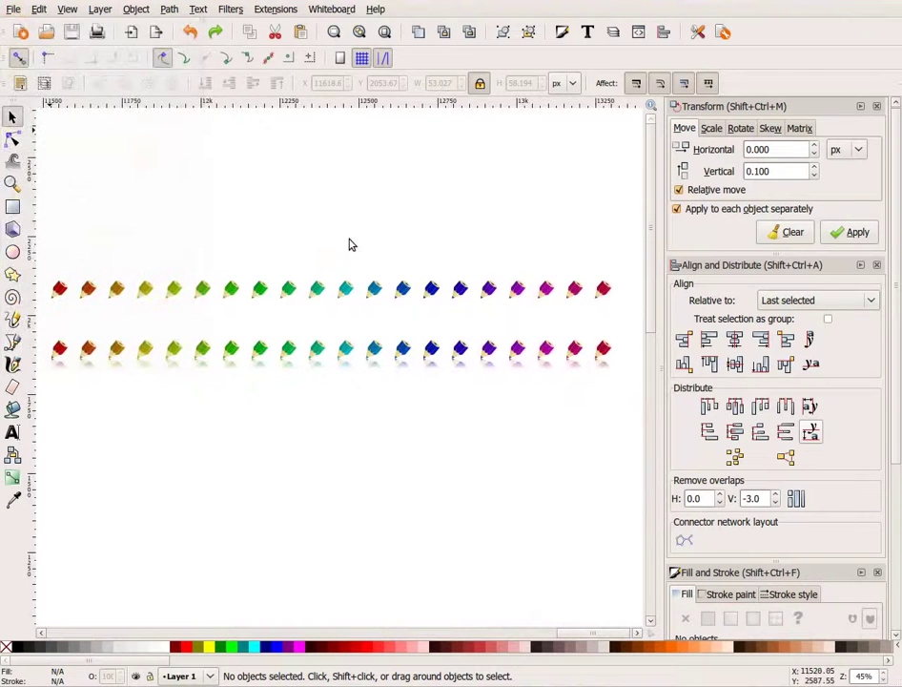
- Add a new layer named "export" above the current Layer 1
key(ctrl+shift+l)
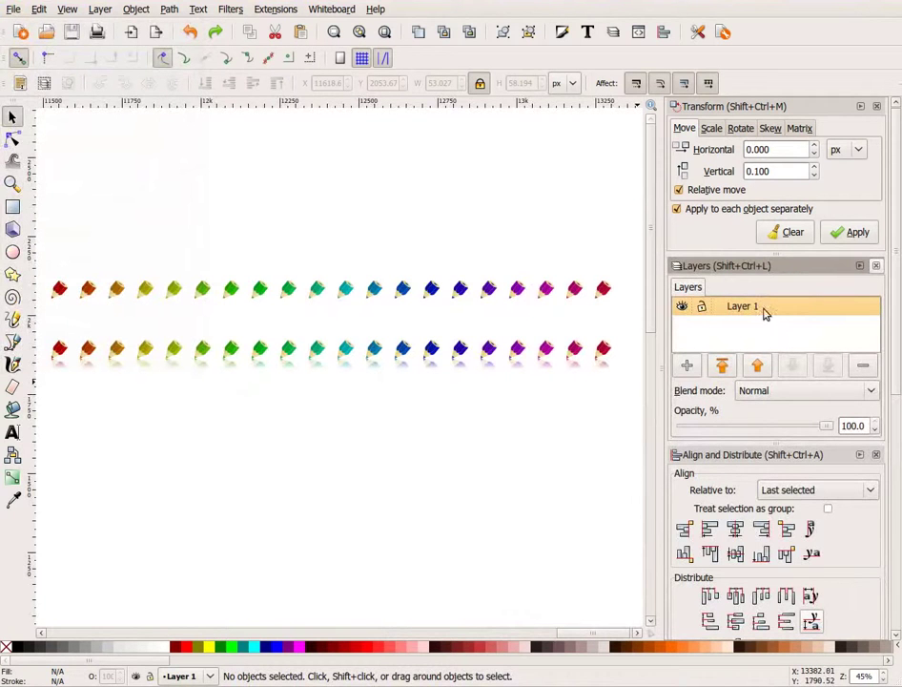
click(688, 367)
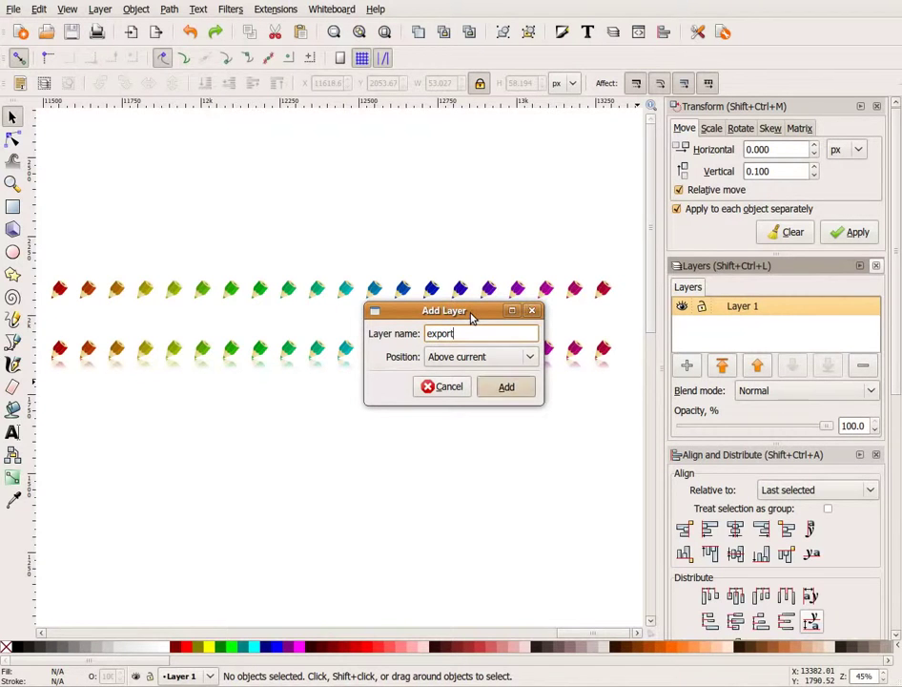
key(Return)
click(750, 325)
click(755, 310)
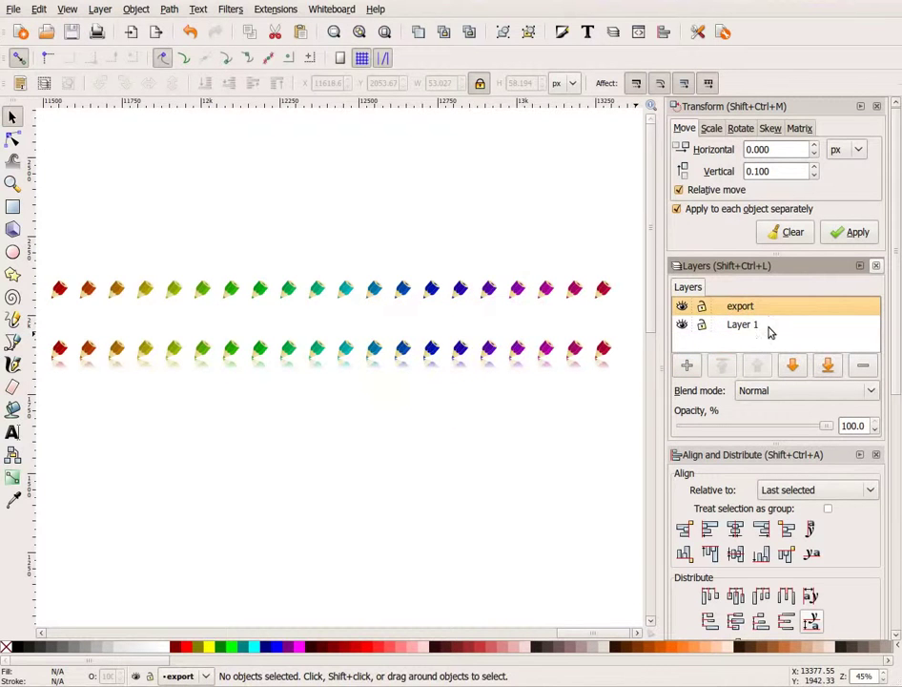
click(750, 322)
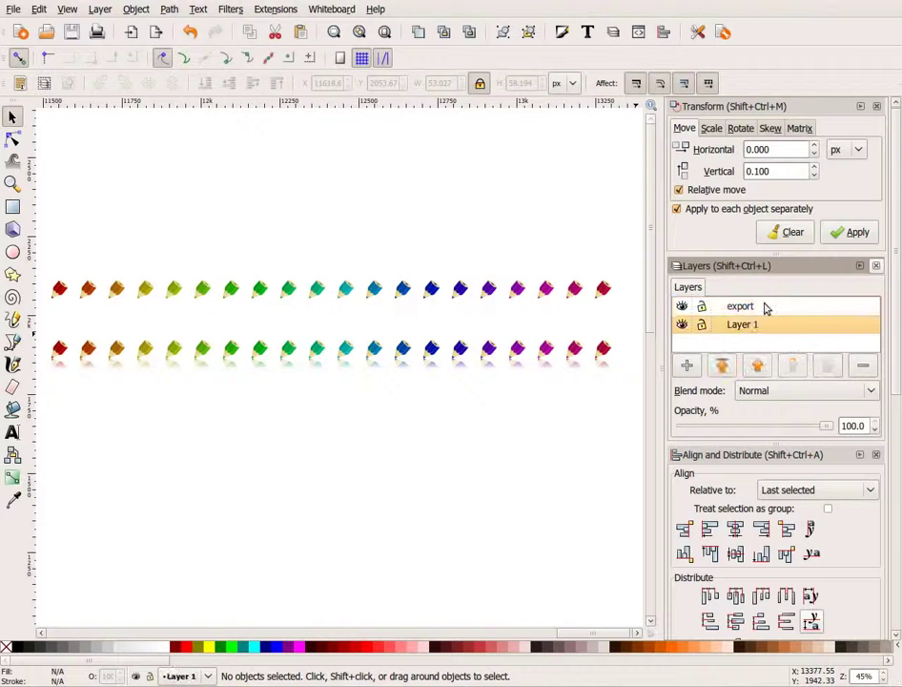
- Set the opacity for new rectangles to 100% using a throwaway rectangle on the export layer, and delete that rectangle
mouse_move(308, 251)
mouse_down()
mouse_move(410, 239)
mouse_move(375, 313)
mouse_move(469, 291)
mouse_up()
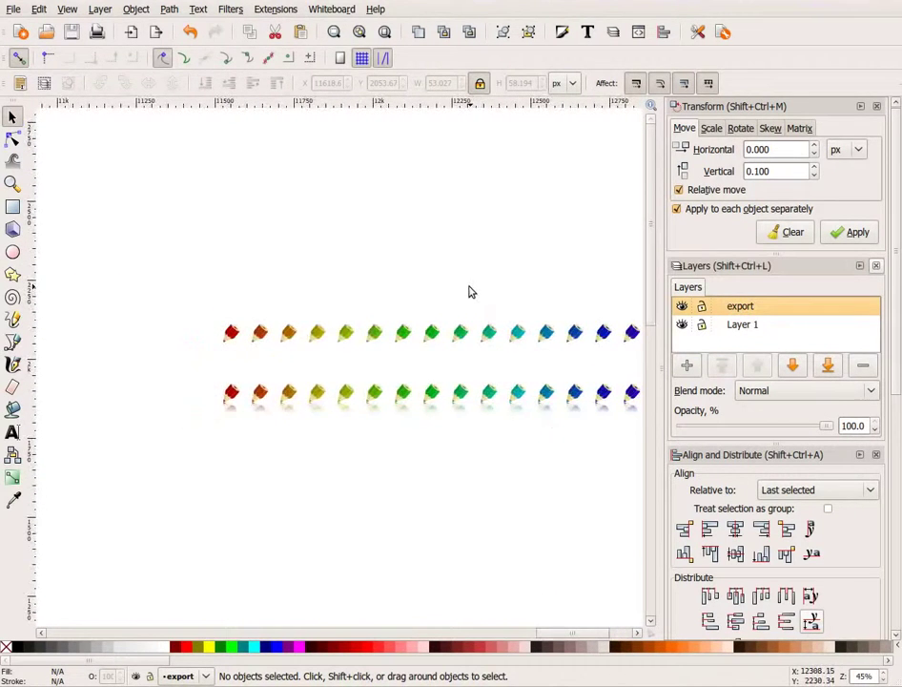
ctrl+scroll(469, 291, up, 2)
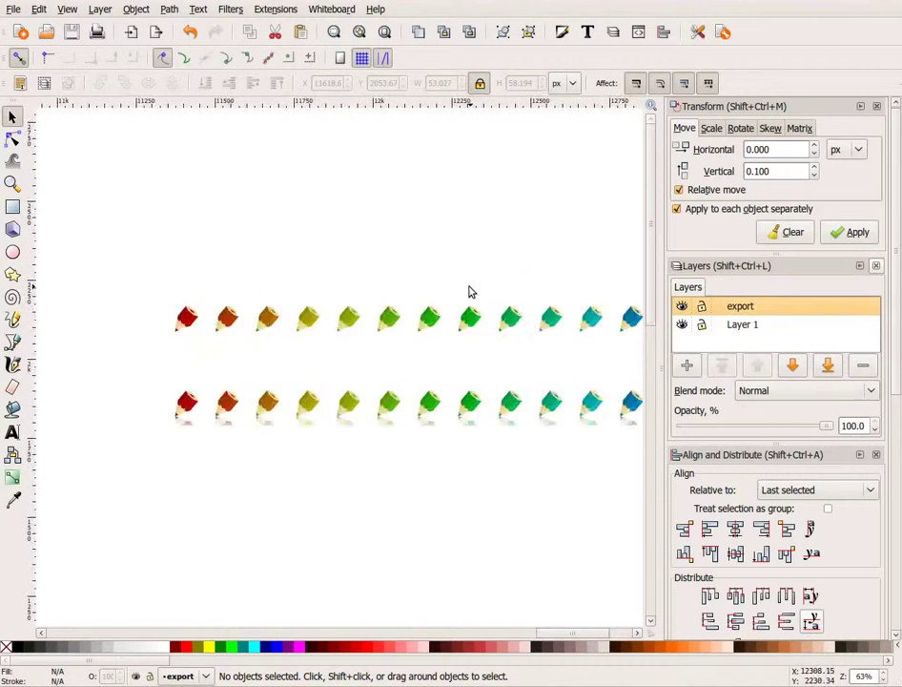
click(12, 206)
mouse_move(226, 168)
mouse_down()
mouse_move(316, 254)
mouse_move(324, 228)
mouse_up()
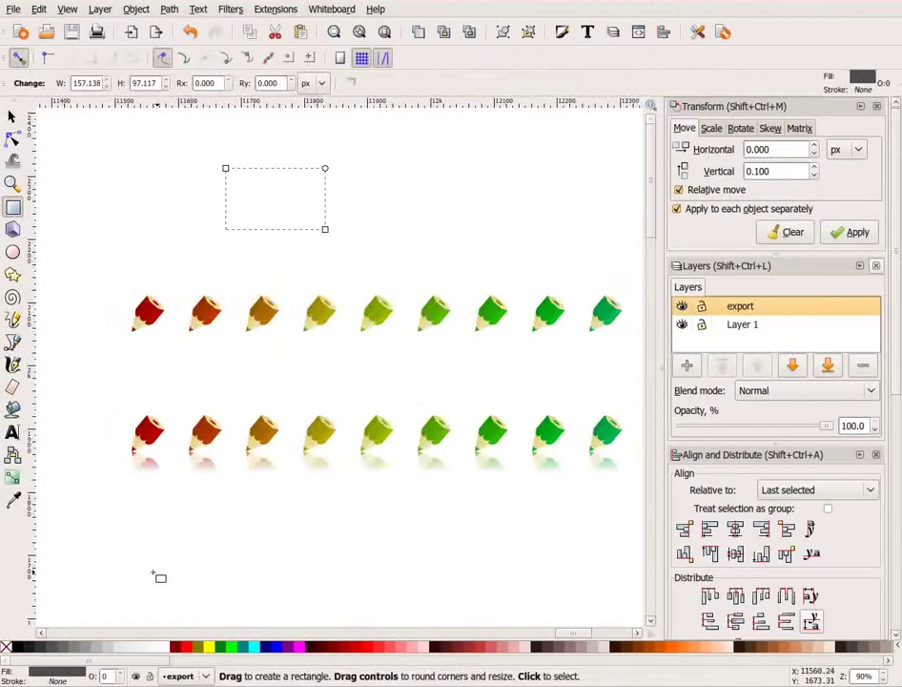
text(10)
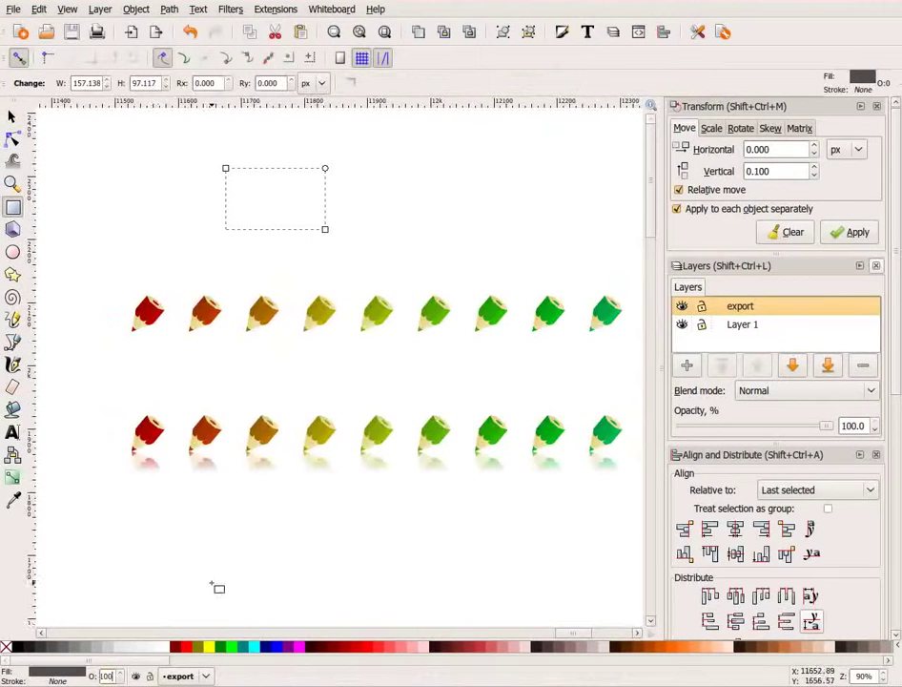
text(0)
key(Return)
key(Delete)
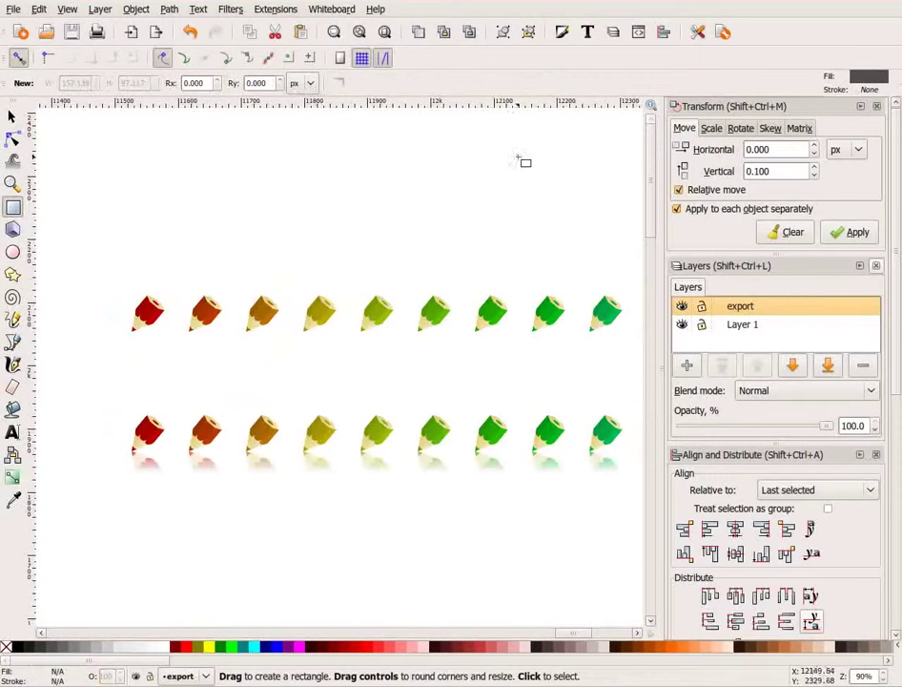
- Draw a dark grey square about 112 px wide on the export layer and place it over the first red pencil in the upper row
drag(246, 145, 358, 237)
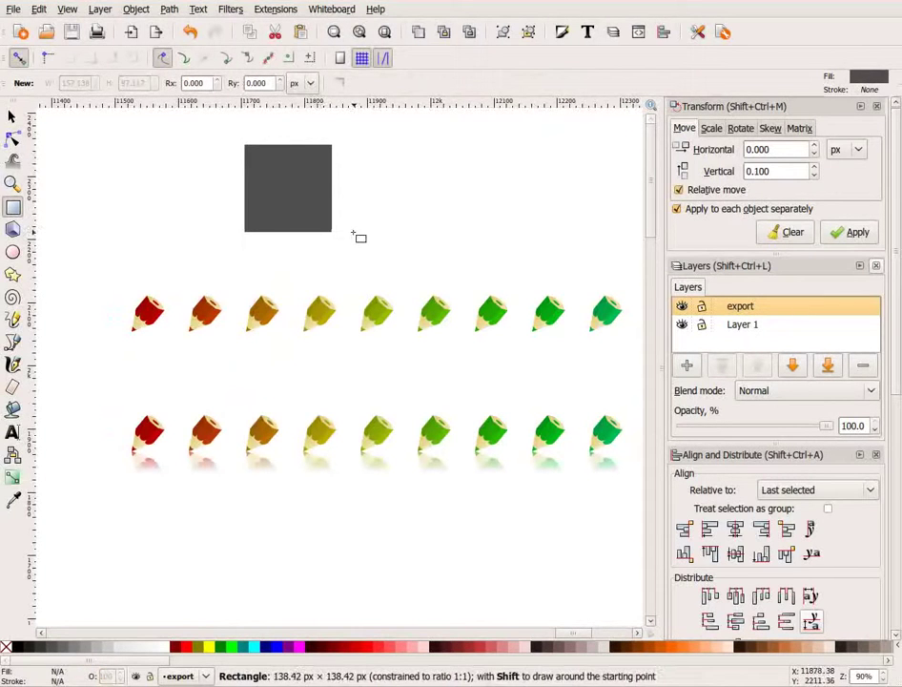
click(11, 116)
drag(283, 189, 280, 222)
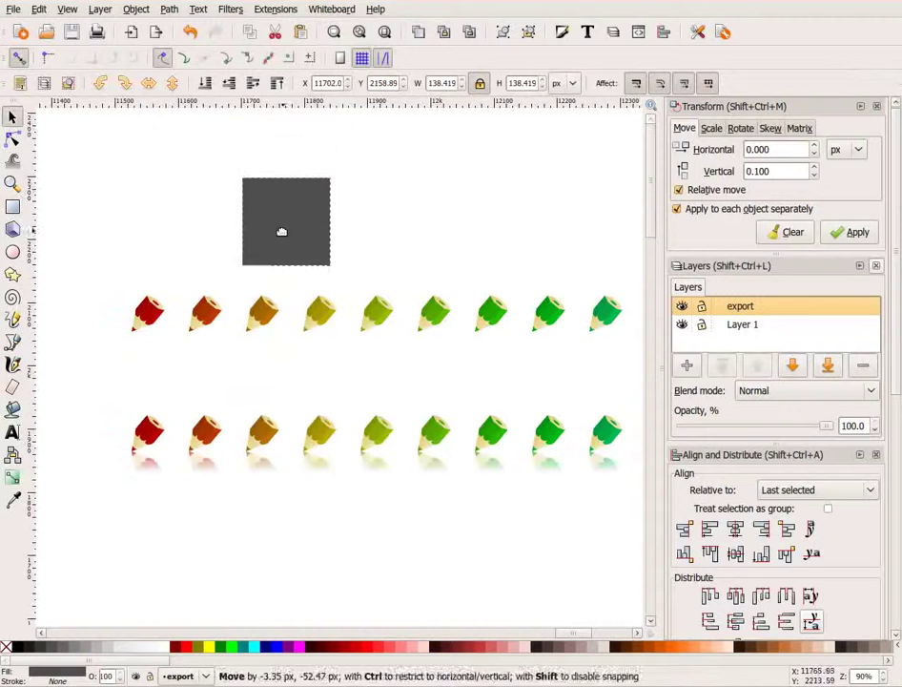
drag(335, 272, 317, 252)
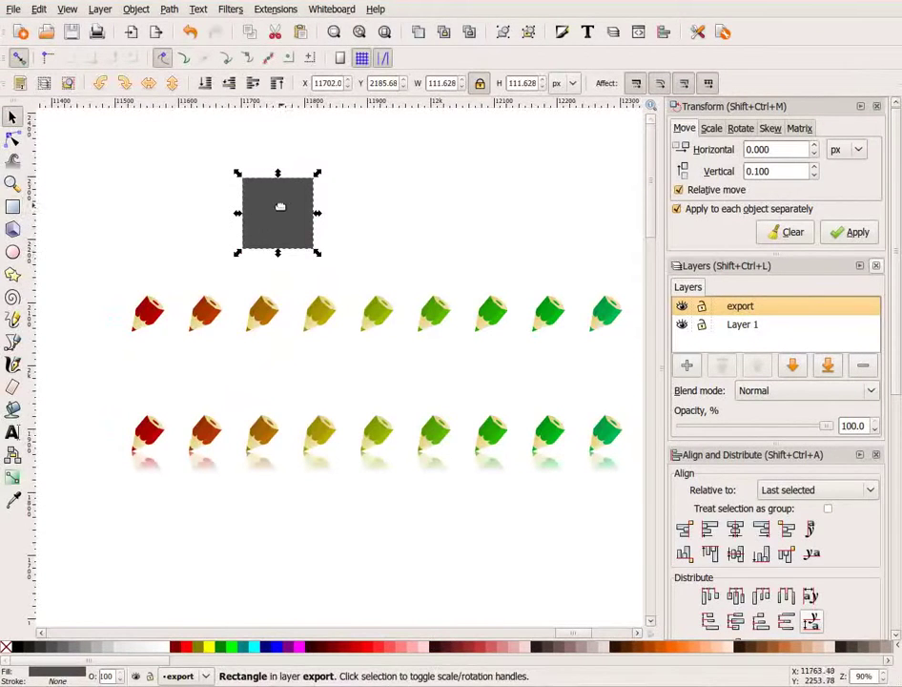
drag(281, 205, 151, 305)
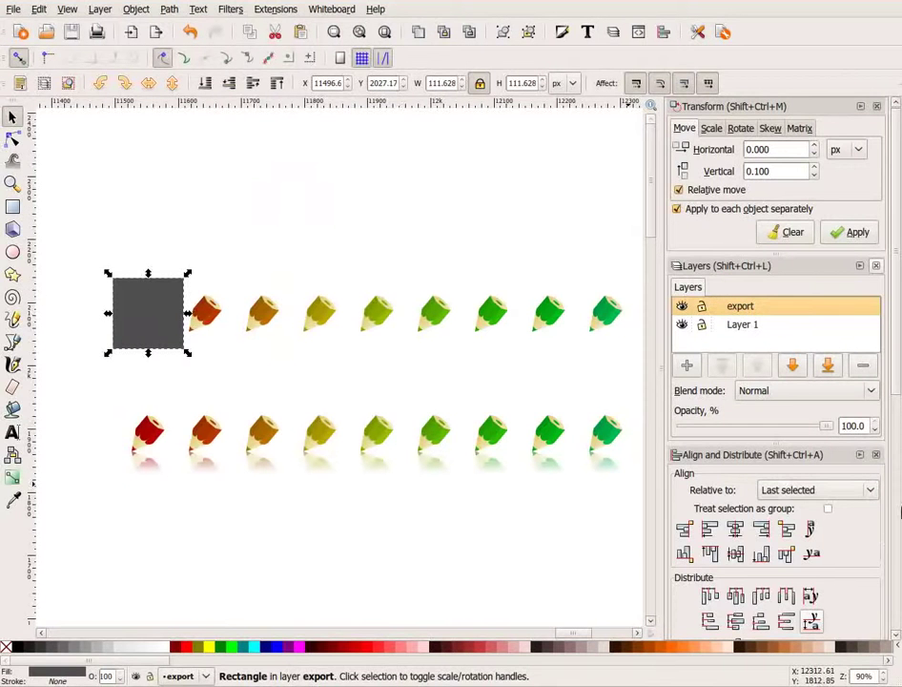
- Set the grey square's opacity to 50% so that the pencil underneath shows through
drag(897, 255, 890, 577)
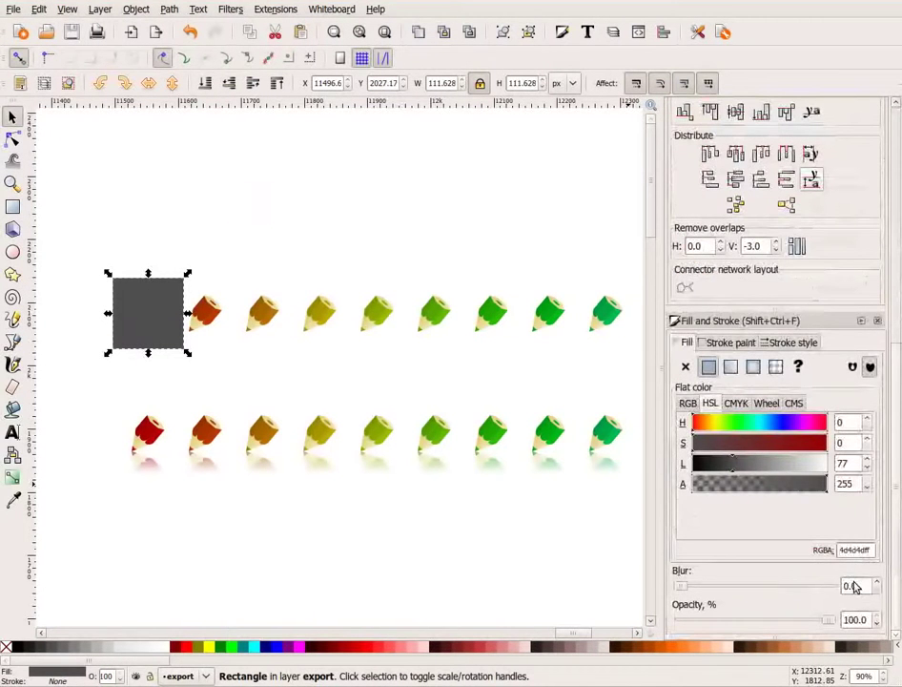
double_click(855, 619)
key(Left)
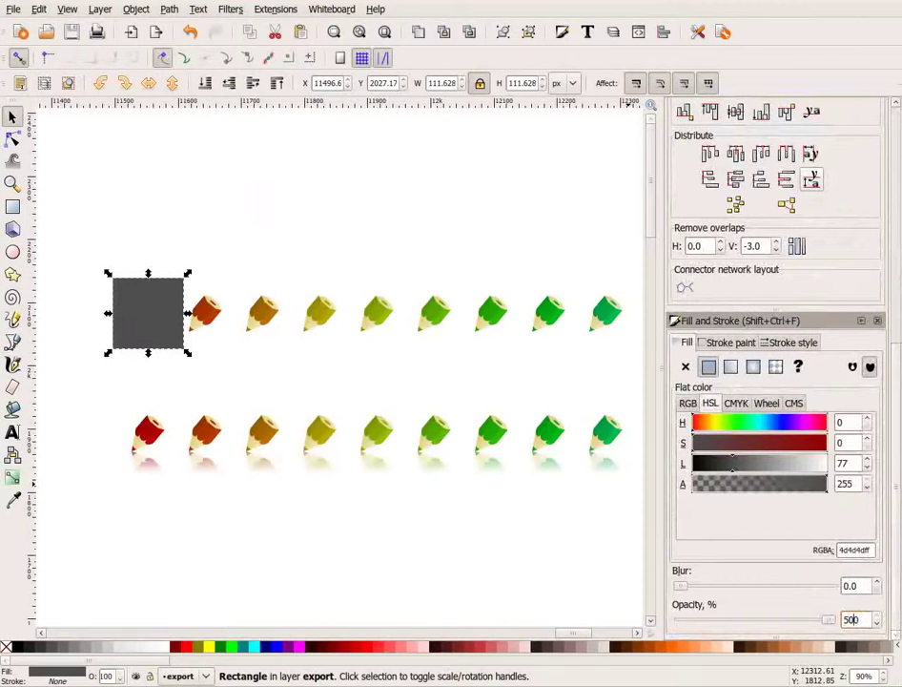
key(Return)
- Shrink the square to about 68 px and position it above the first pencil, with its opacity set to 100%
scroll(277, 348, left, 3)
mouse_move(307, 382)
mouse_down()
mouse_move(267, 345)
mouse_move(295, 374)
mouse_up()
drag(249, 326, 290, 230)
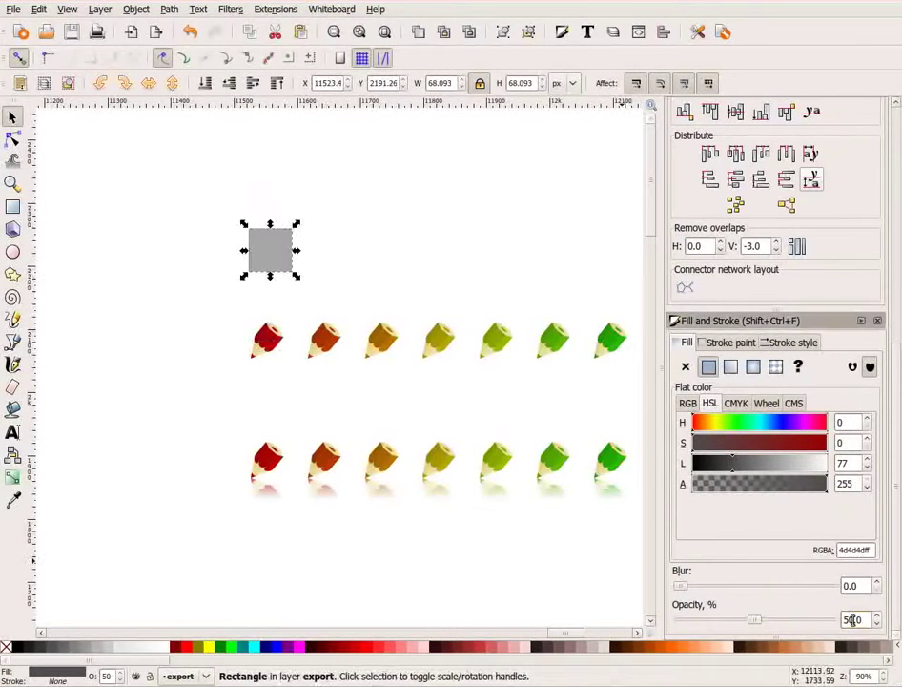
key(Return)
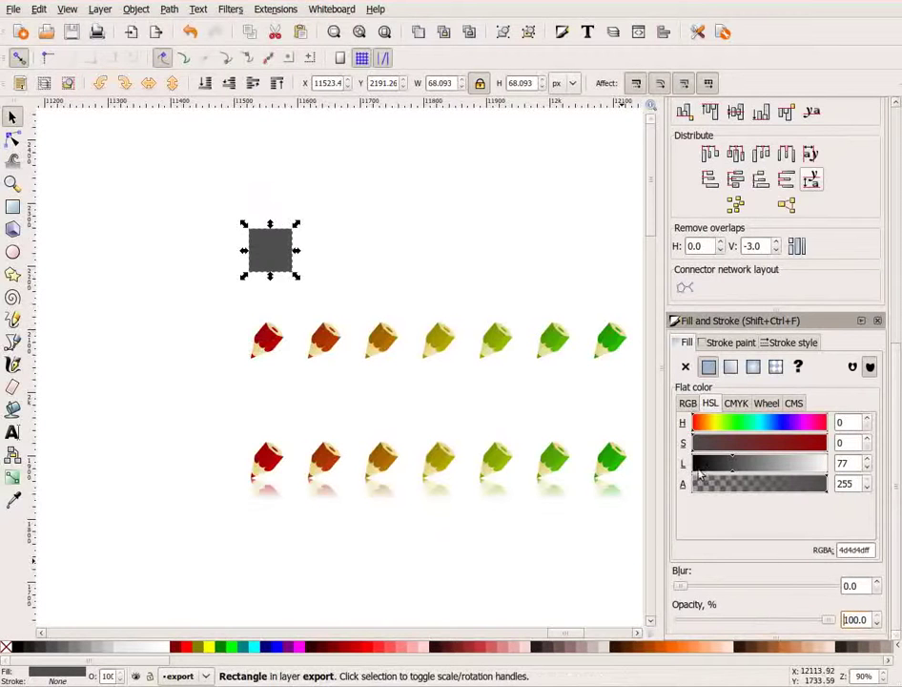
- Create tiled clones of the grey square in 1 row and 20 columns with simple translation symmetry
drag(405, 265, 341, 297)
key(minus)
key(minus)
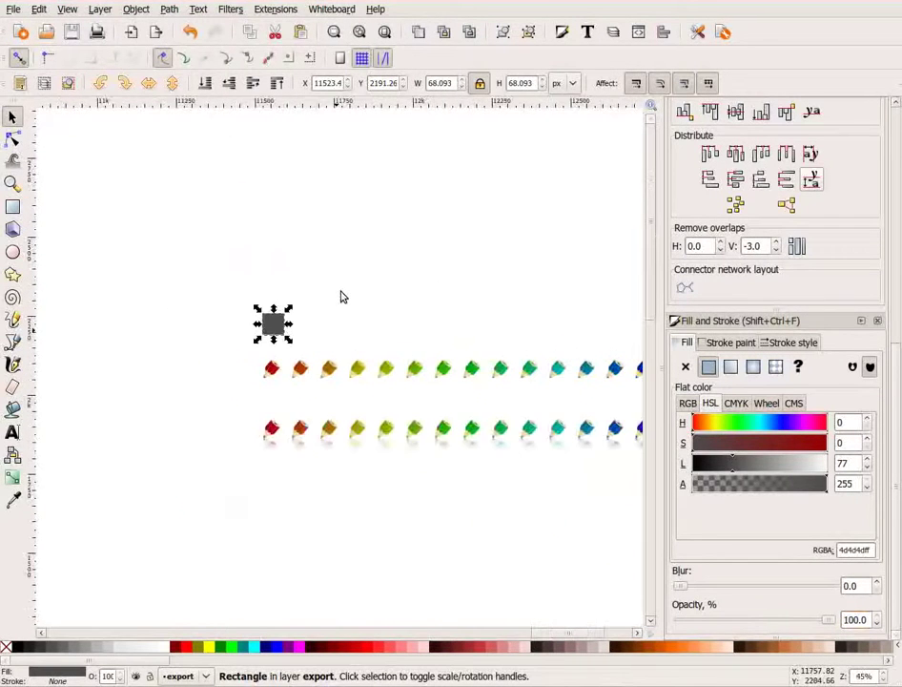
drag(410, 296, 320, 296)
click(38, 9)
mouse_move(110, 231)
click(278, 250)
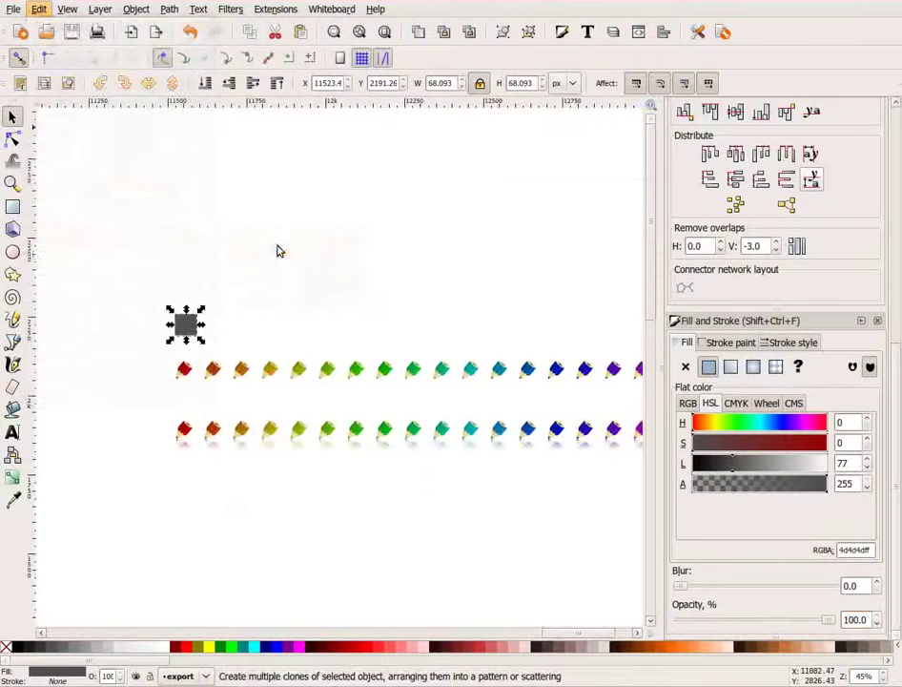
click(741, 527)
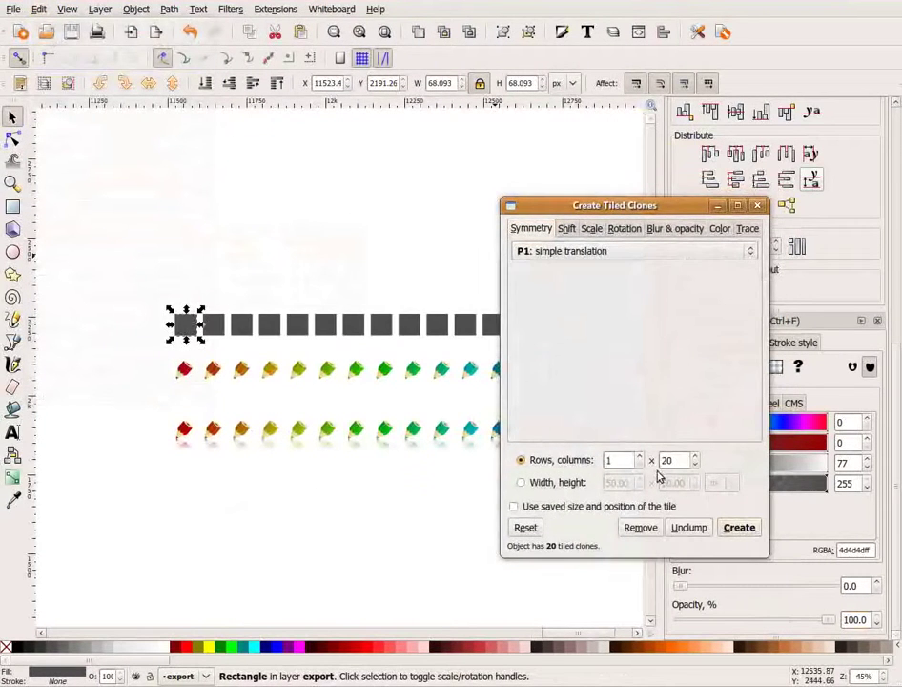
drag(375, 324, 191, 318)
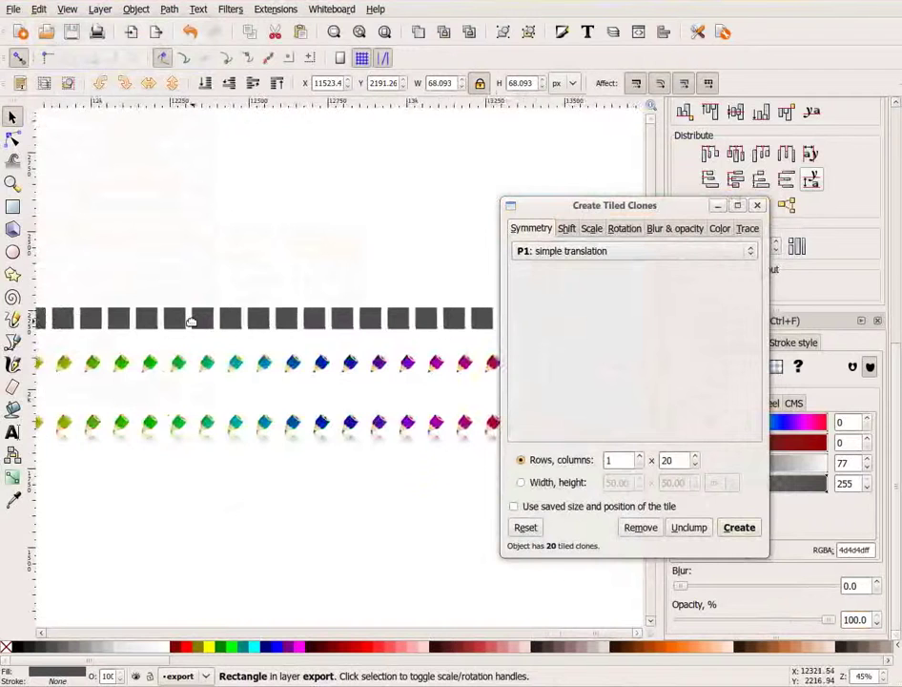
click(755, 207)
- Centre the original square on the upper row's first red pencil along both axes, and delete the clone left at its old position
drag(355, 276, 586, 264)
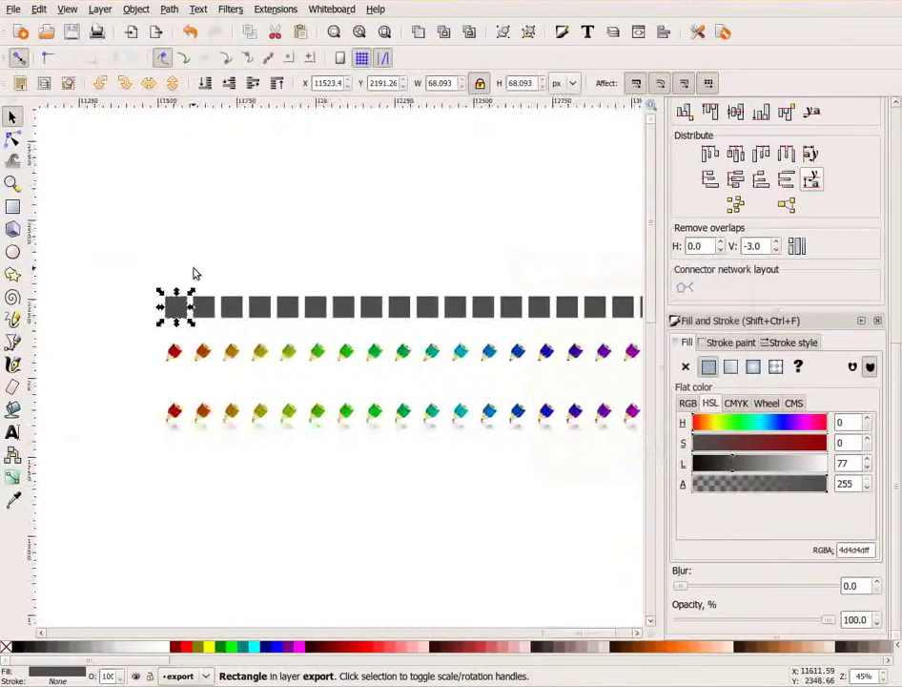
shift+click(173, 351)
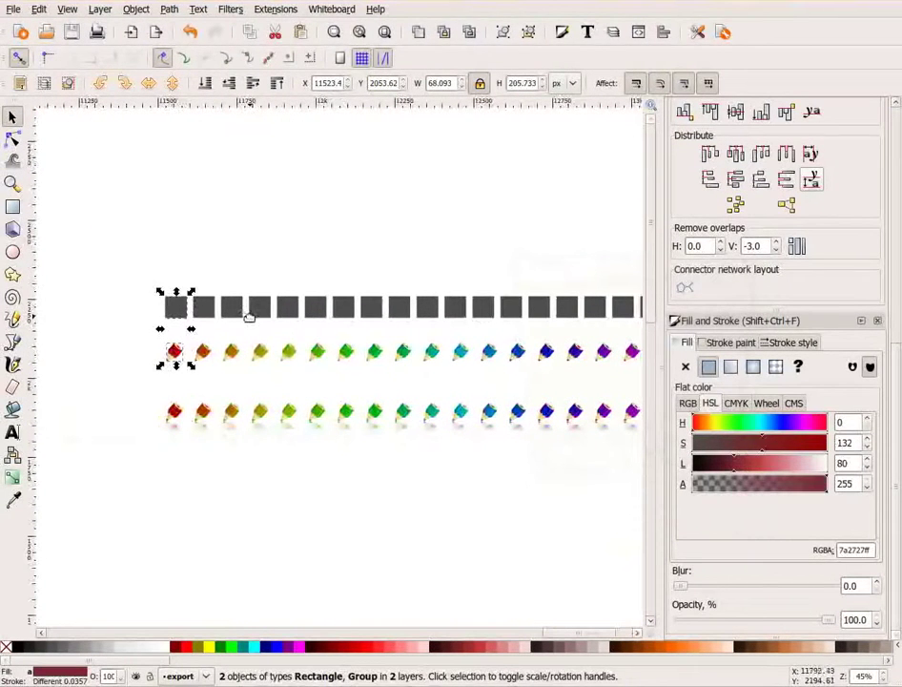
drag(246, 316, 226, 307)
scroll(763, 152, up, 5)
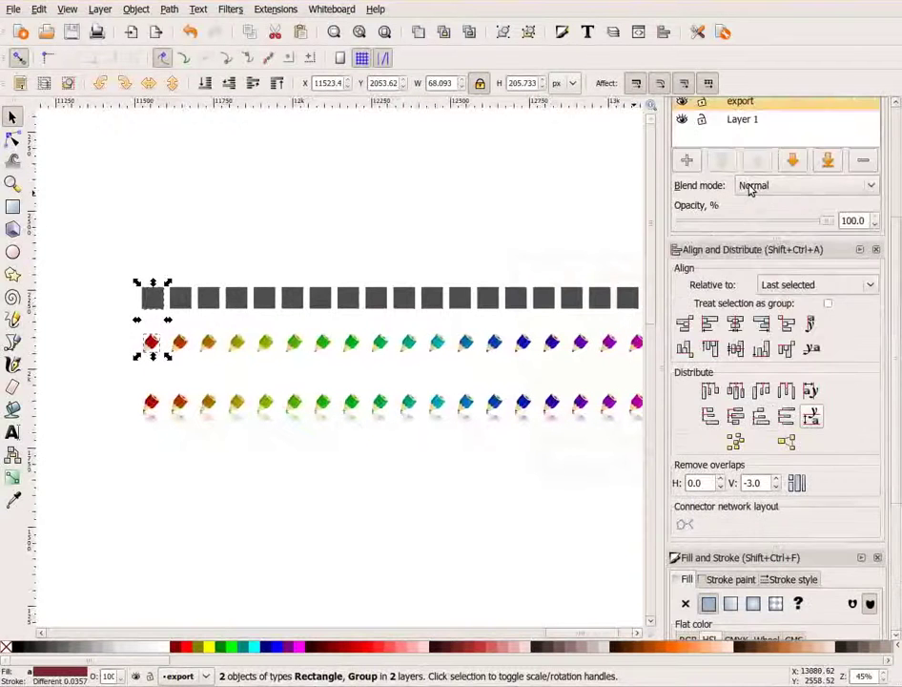
click(735, 324)
click(735, 348)
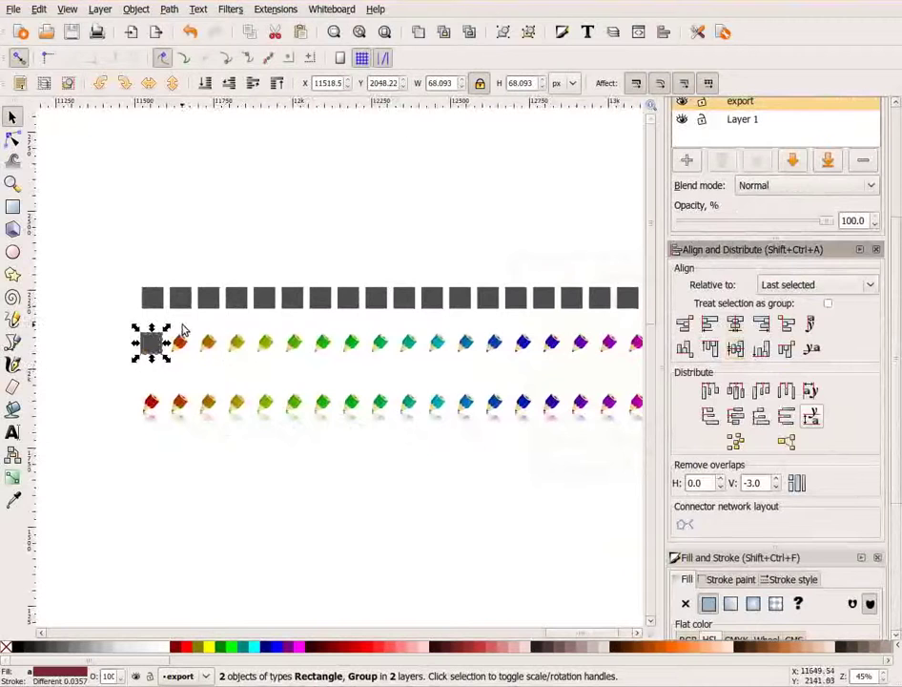
click(152, 301)
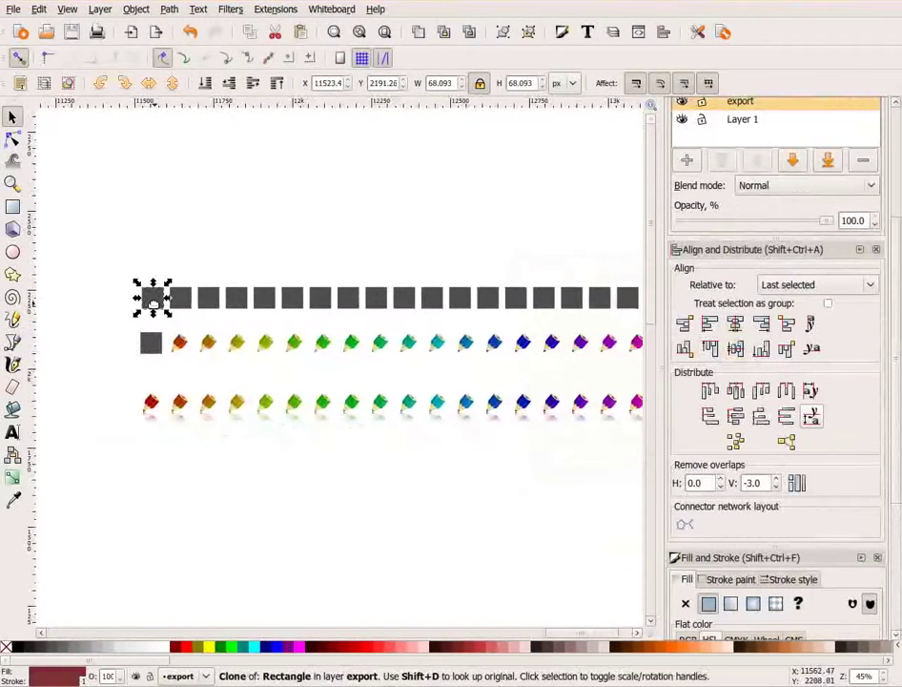
key(Delete)
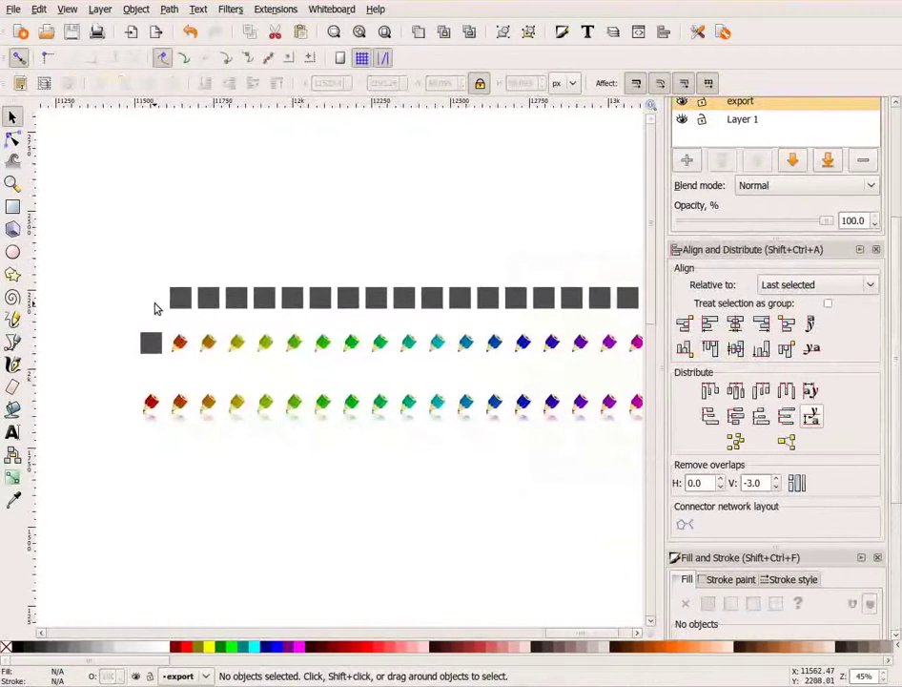
- Centre the last cloned square on the last pencil of the upper row, both horizontally and vertically
drag(101, 242, 603, 303)
scroll(534, 314, right, 5)
scroll(534, 315, down, 1)
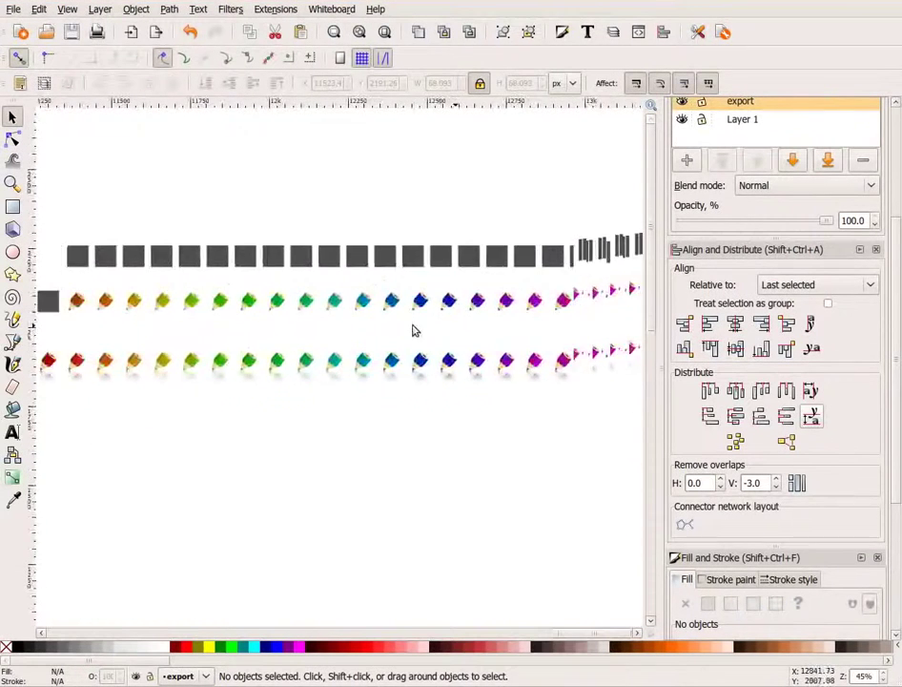
click(464, 264)
shift+click(474, 308)
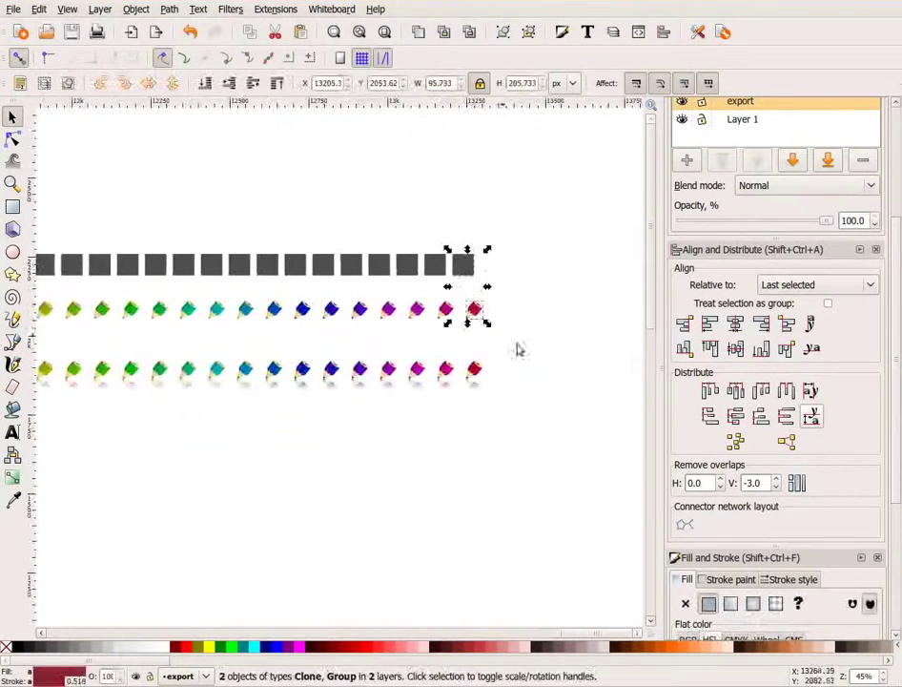
click(735, 325)
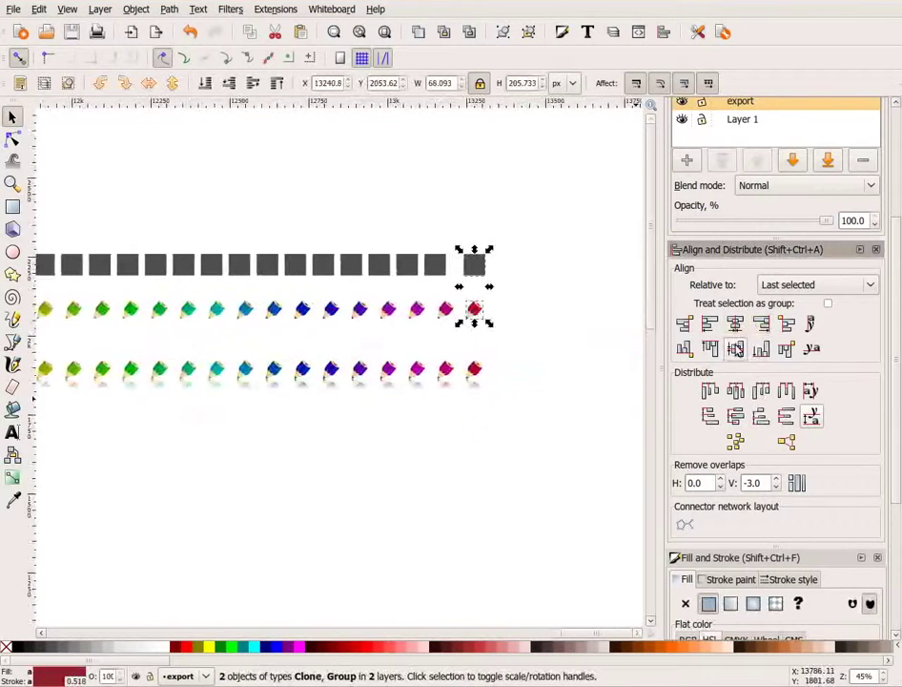
click(736, 348)
- Select all 20 squares and centre them vertically on the upper pencil row, in line with the two end squares
scroll(198, 293, left, 4)
scroll(198, 293, up, 1)
drag(87, 258, 604, 323)
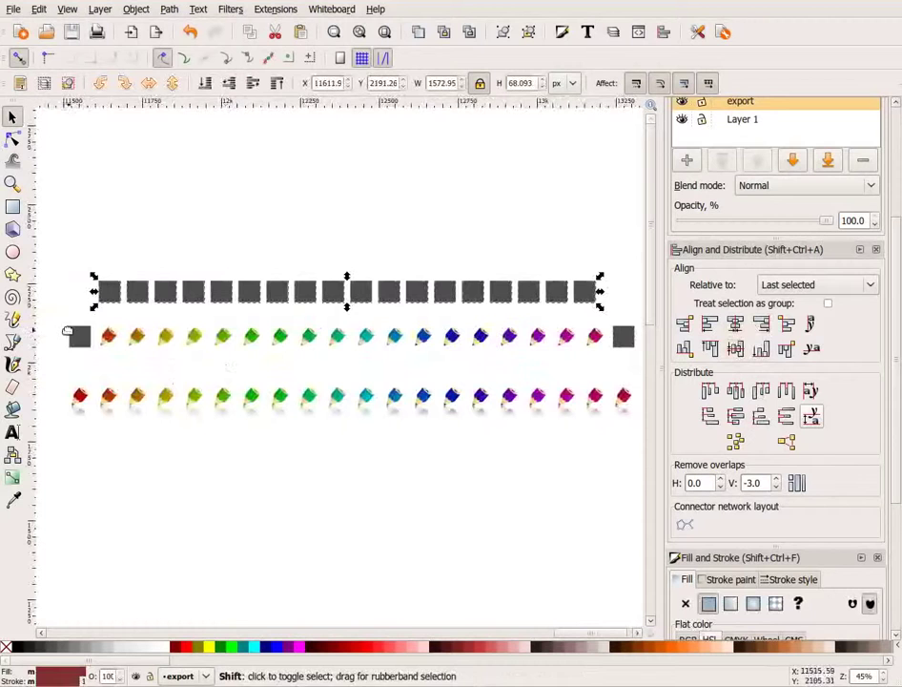
shift+click(74, 335)
shift+click(623, 336)
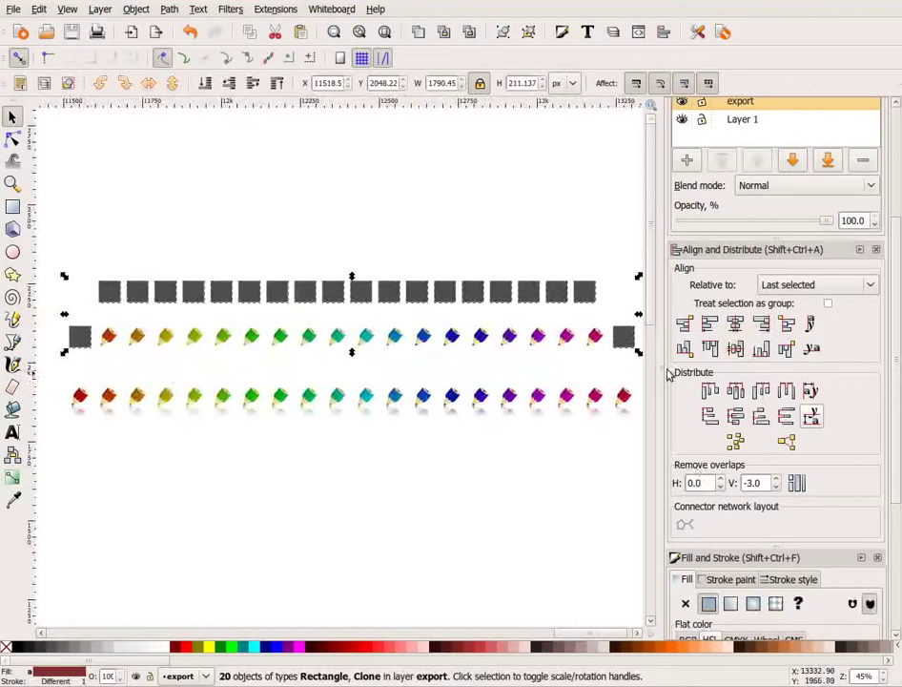
click(736, 348)
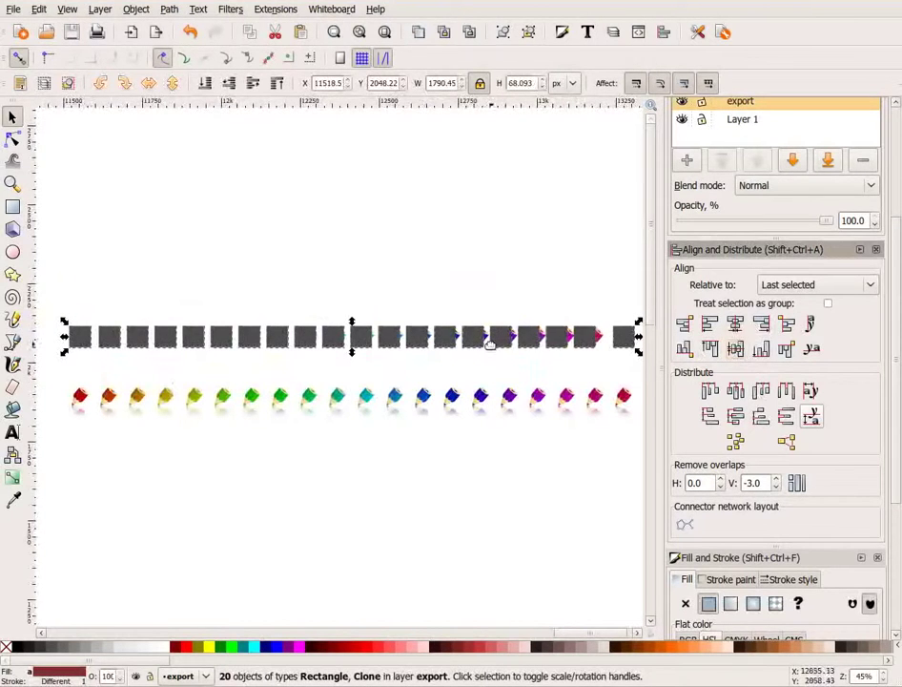
- Distribute the 20 squares with equal horizontal gaps so that each one covers a pencil of the upper row
drag(490, 334, 465, 318)
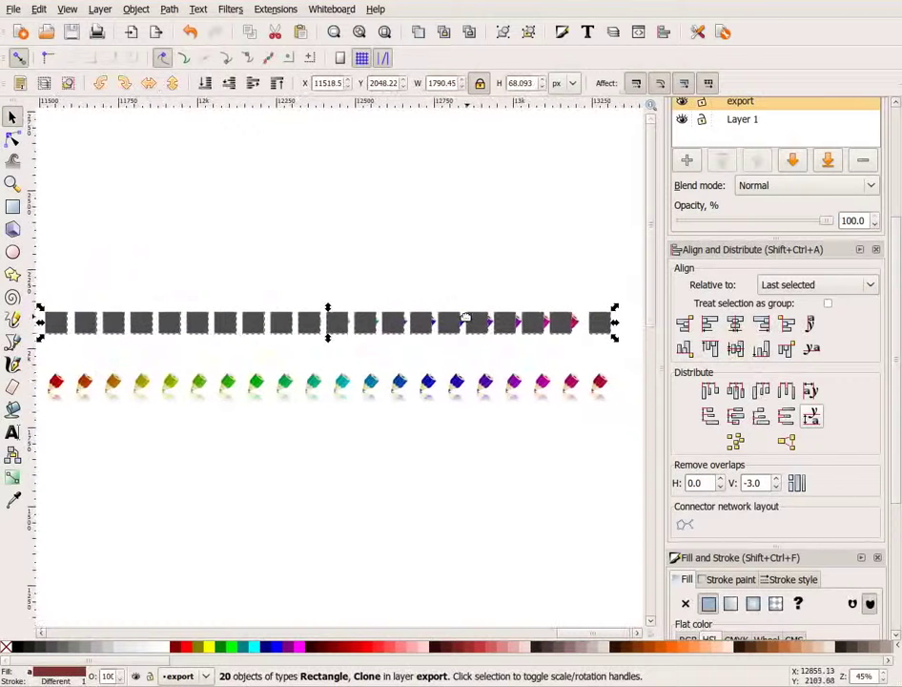
click(788, 393)
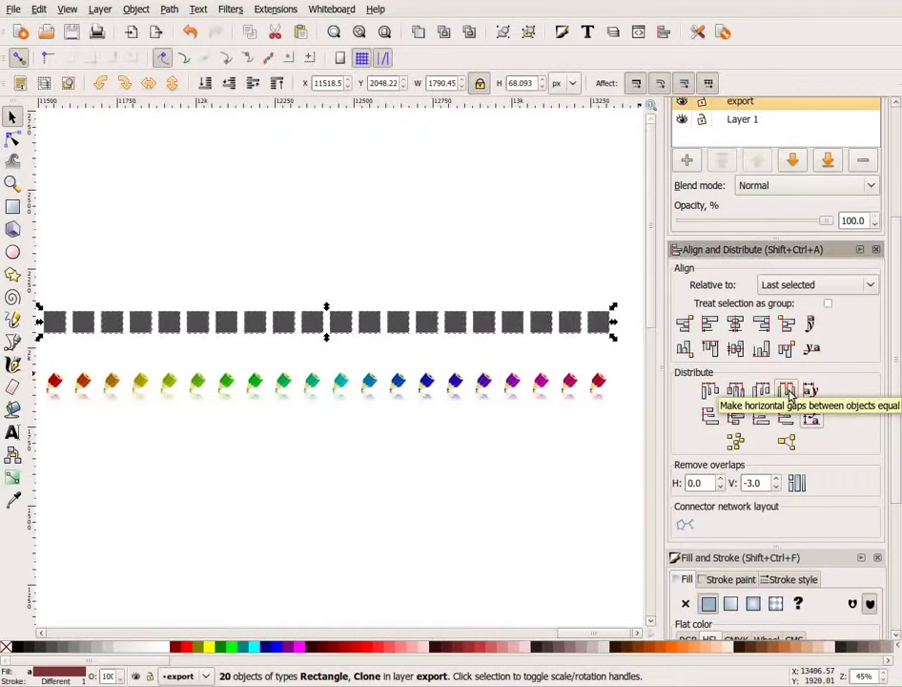
click(325, 318)
drag(326, 317, 366, 334)
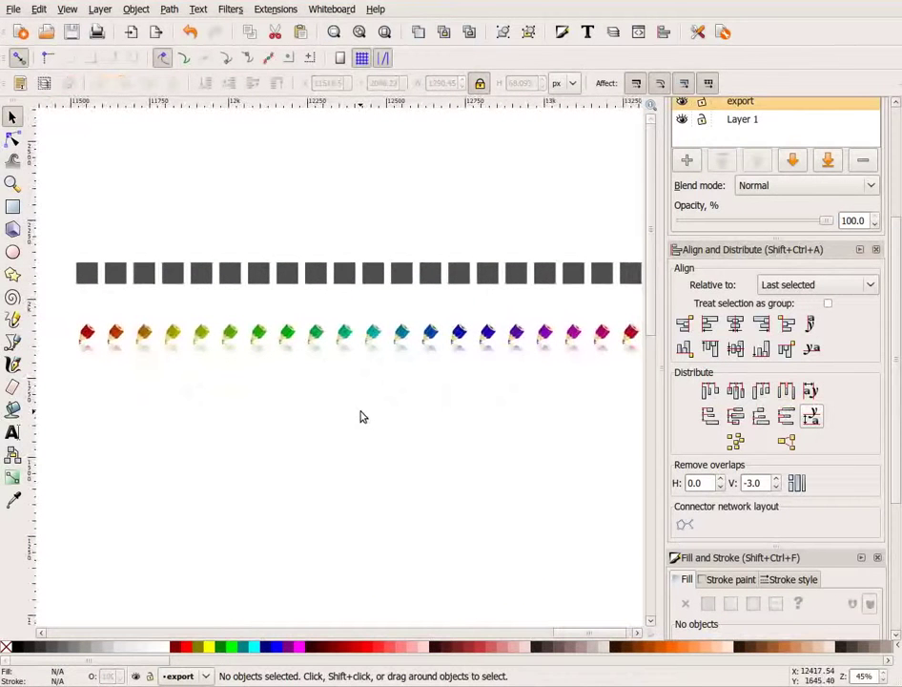
drag(364, 415, 350, 425)
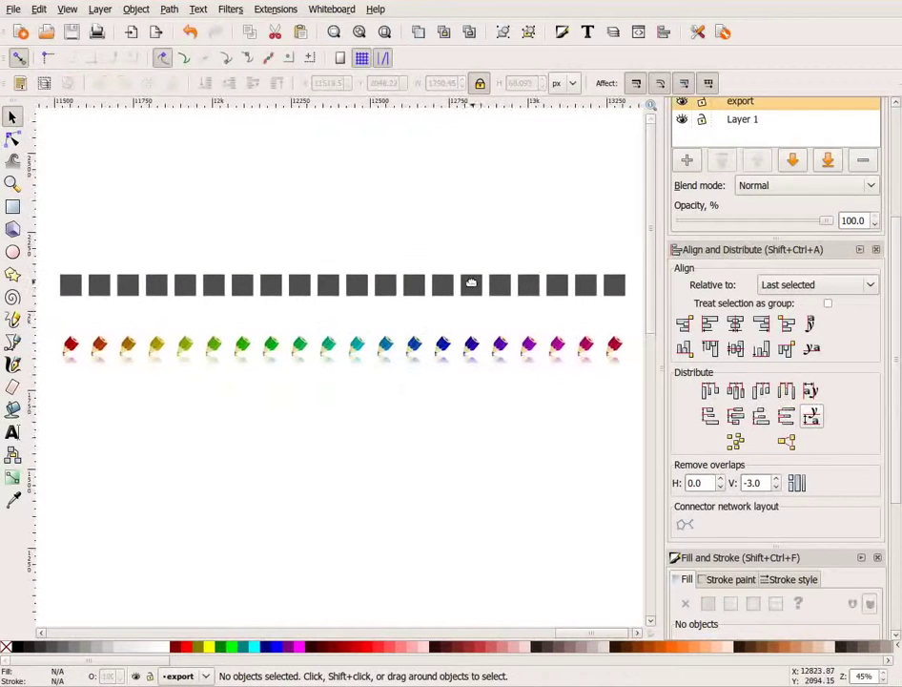
- Select every square on the export layer and set their opacity to 0%
click(472, 283)
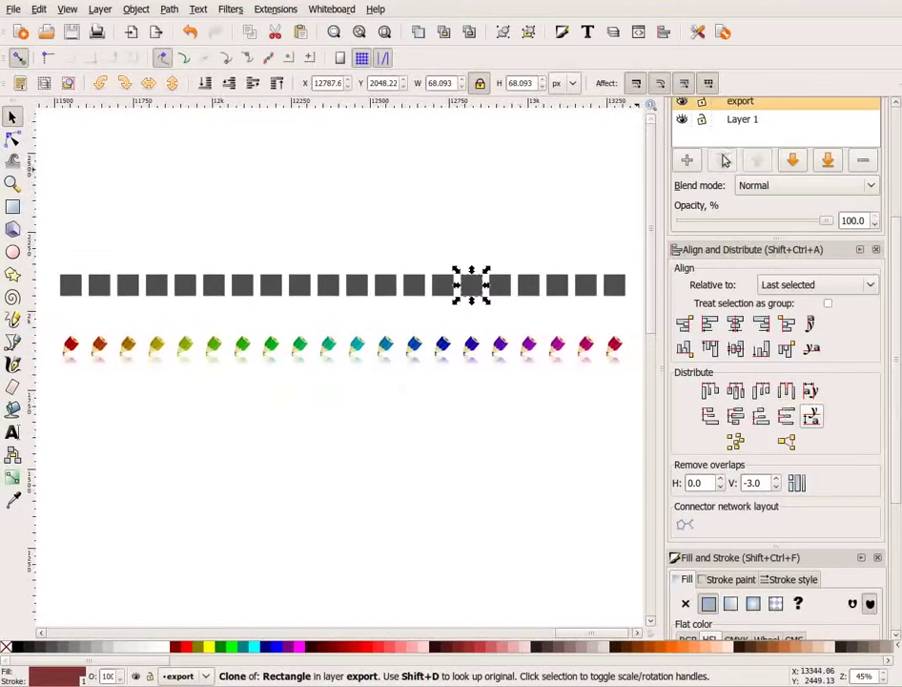
scroll(753, 324, up, 5)
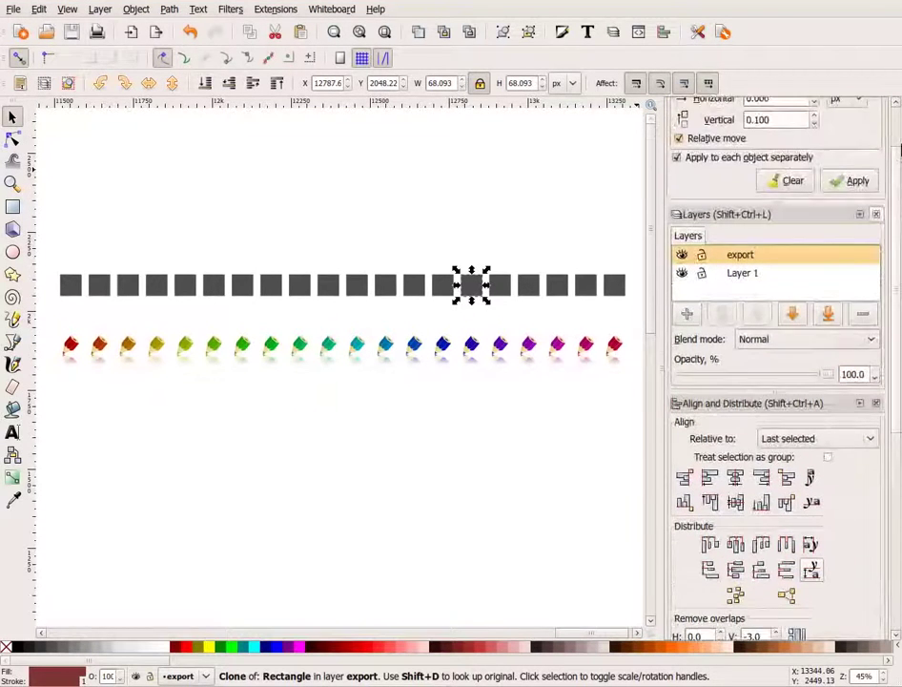
click(419, 222)
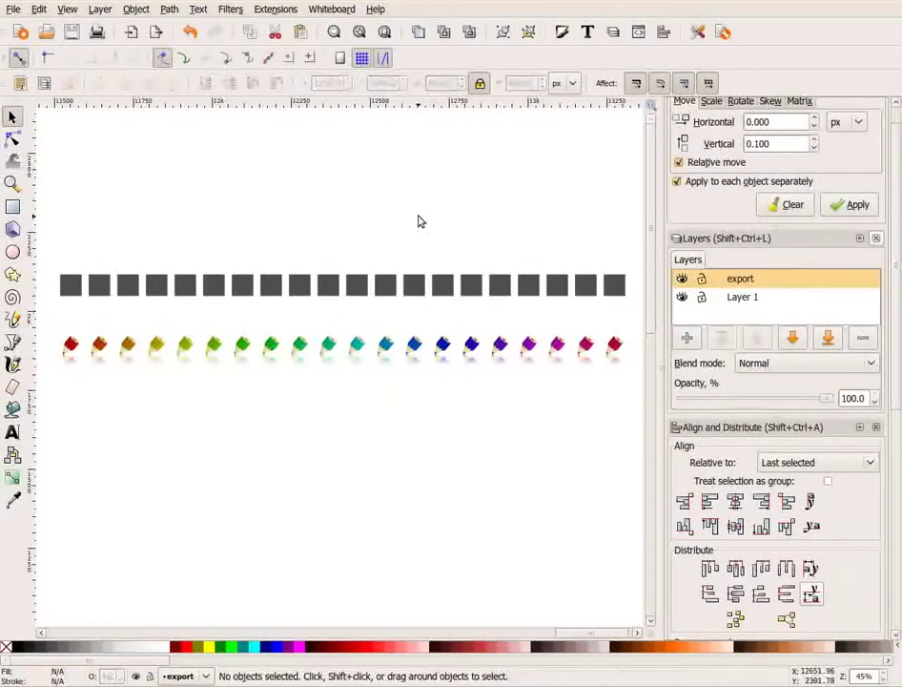
key(ctrl+a)
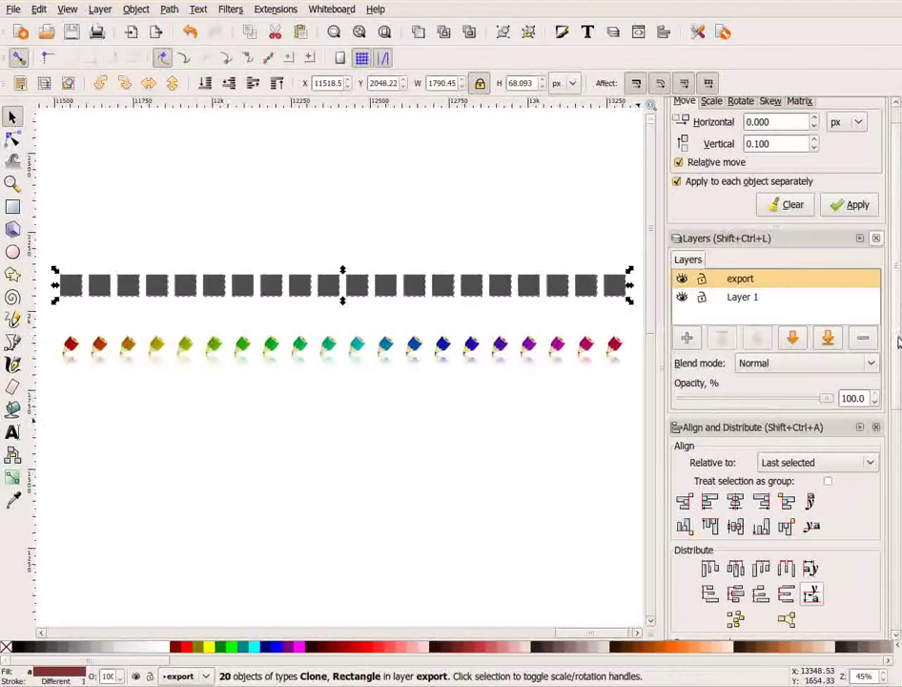
key(ctrl+shift+f)
double_click(854, 620)
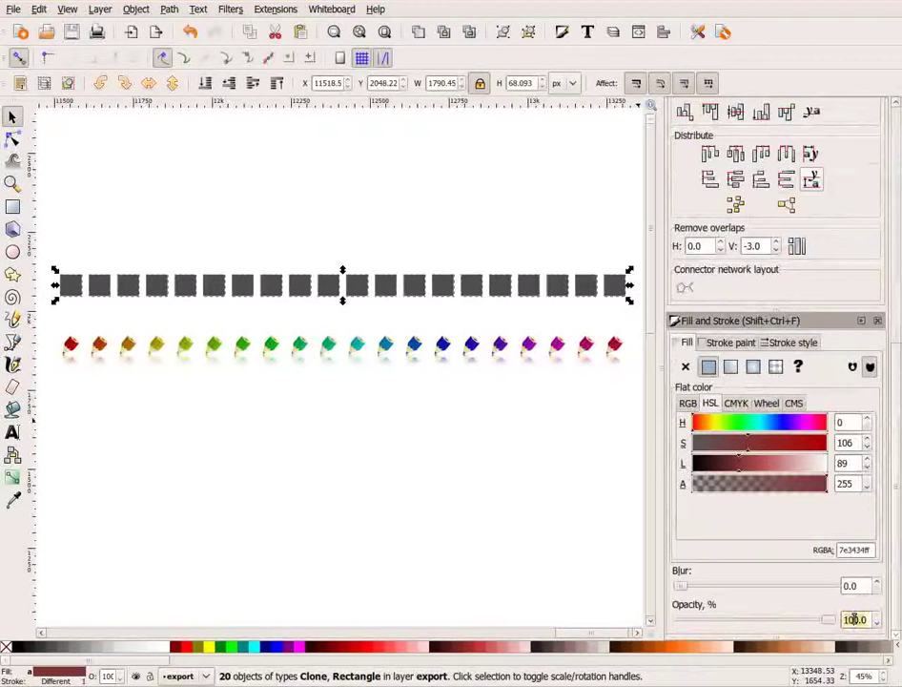
text(0)
key(Return)
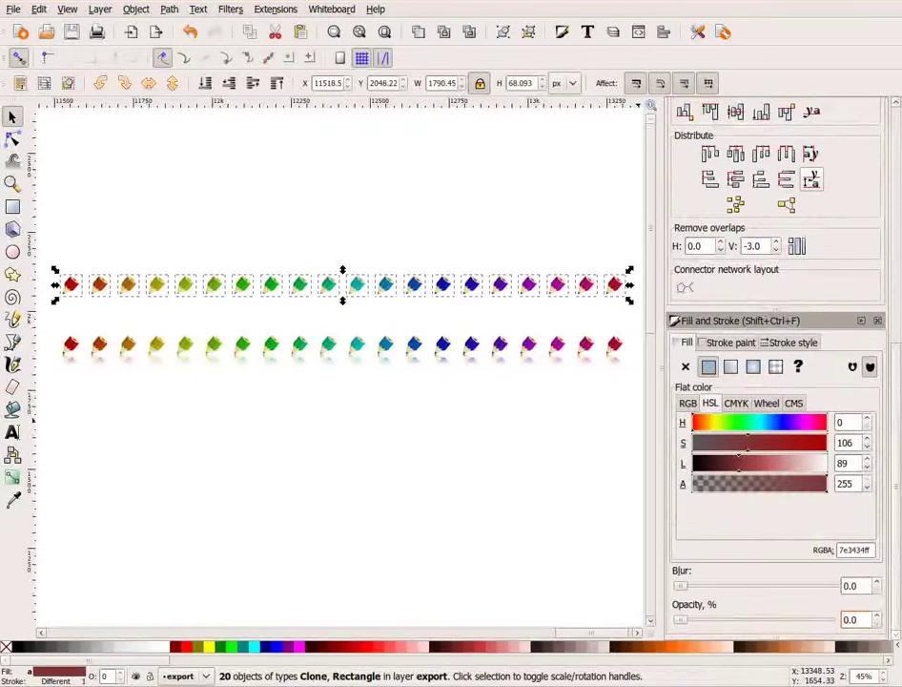
- Batch export the 20 selected invisible squares as separate bitmap files
scroll(371, 353, up, 2)
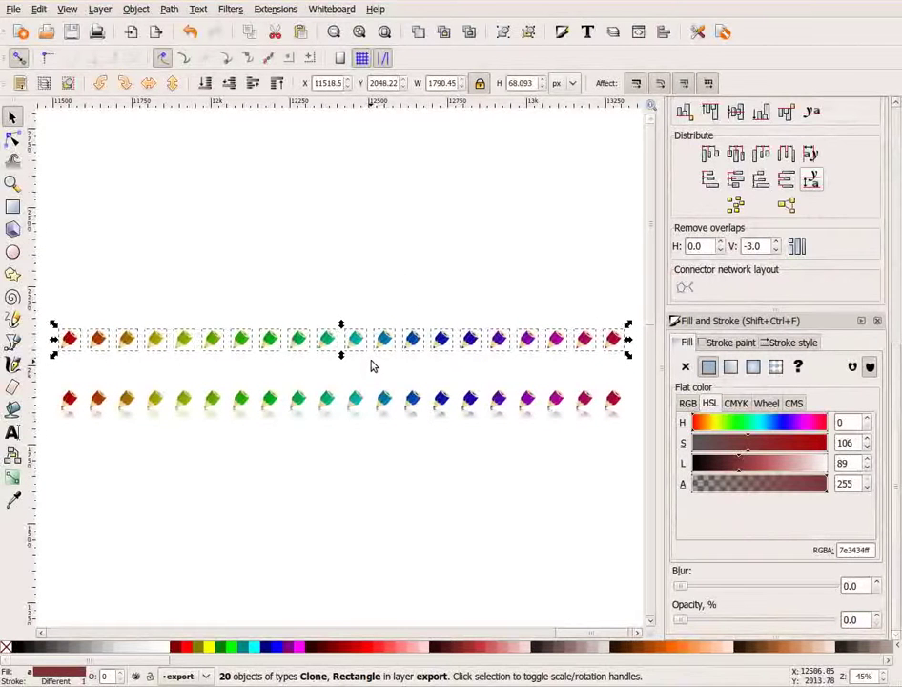
click(13, 10)
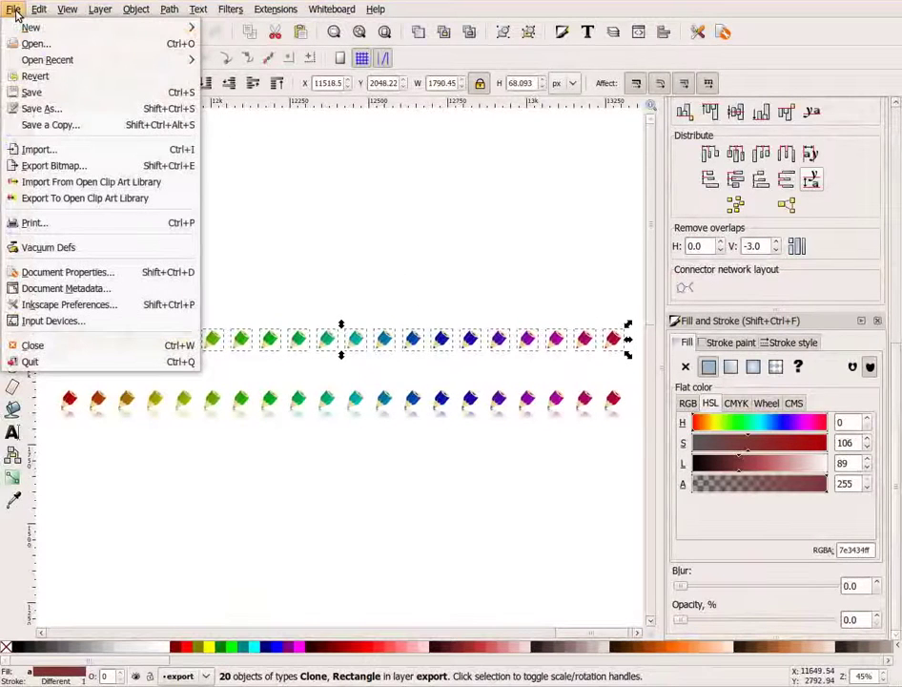
click(67, 167)
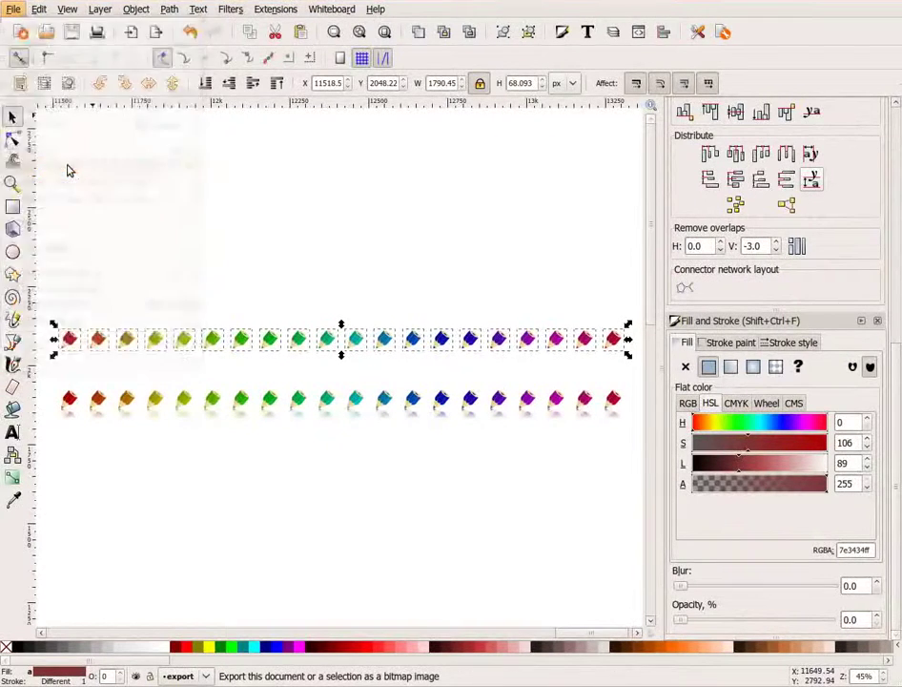
drag(465, 160, 418, 167)
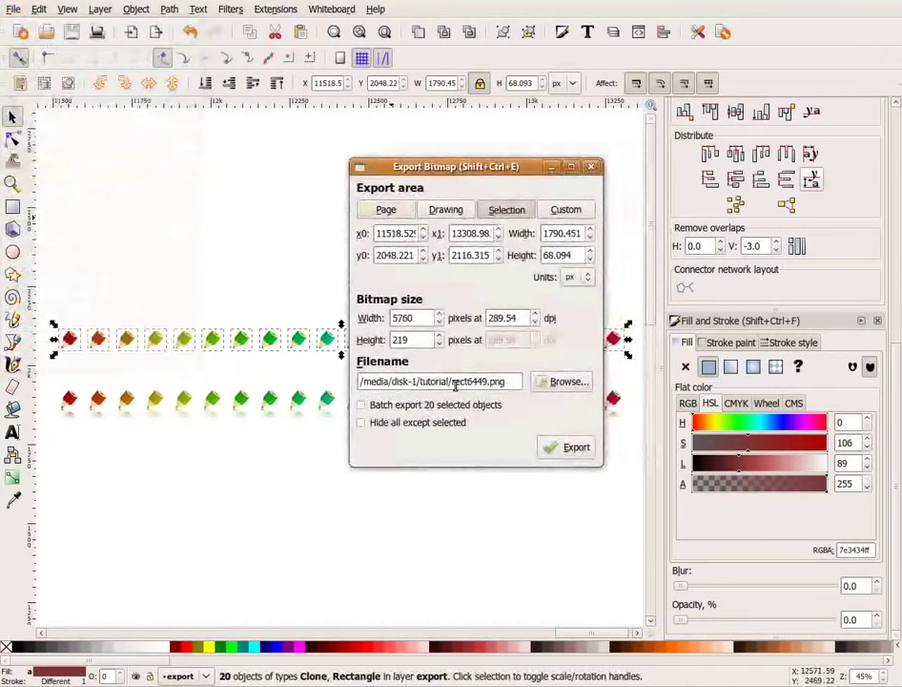
click(362, 405)
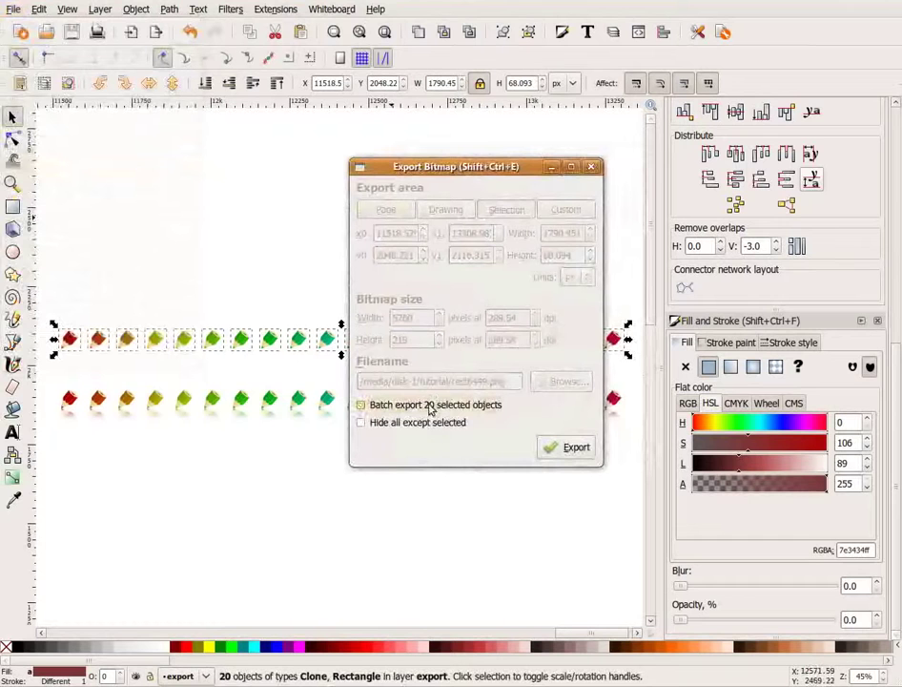
click(568, 447)
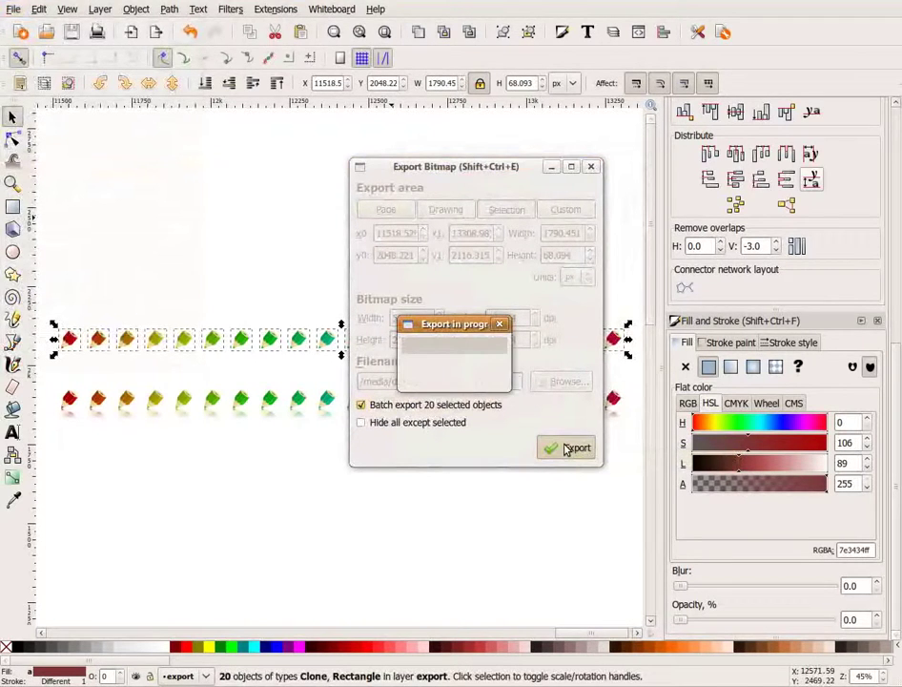
- Switch to the file manager, inspect the exported rect6449.png in the image viewer, return to Inkscape and put the bitmap export dialog away
key(alt+Tab)
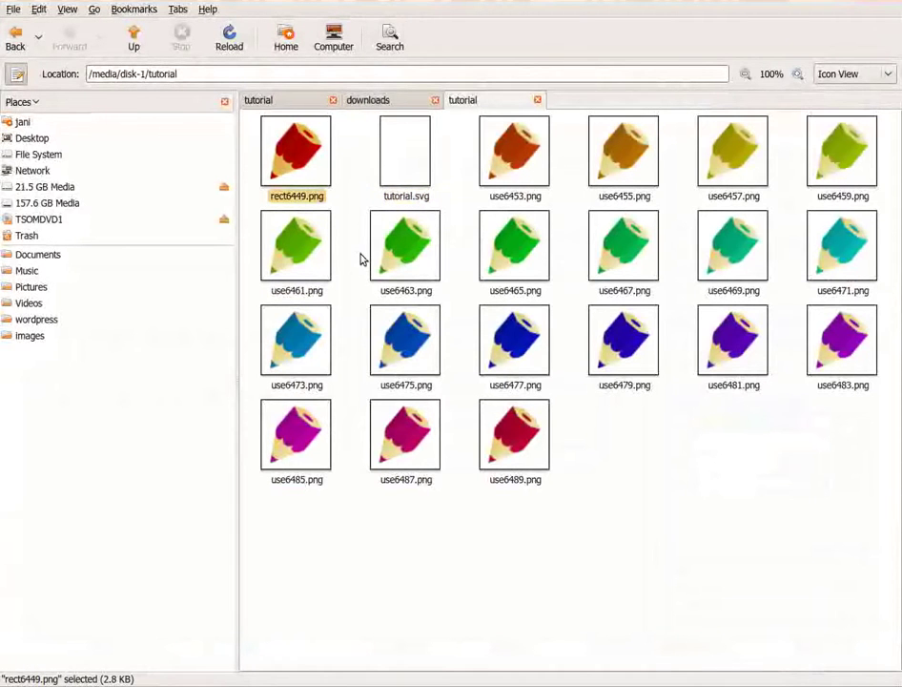
click(303, 158)
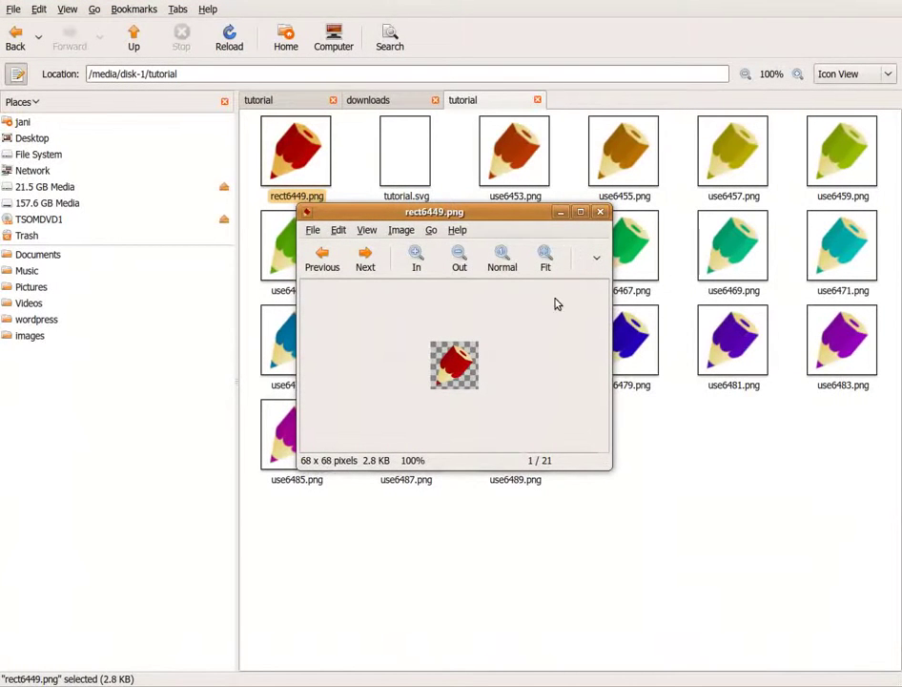
click(600, 212)
key(alt+Tab)
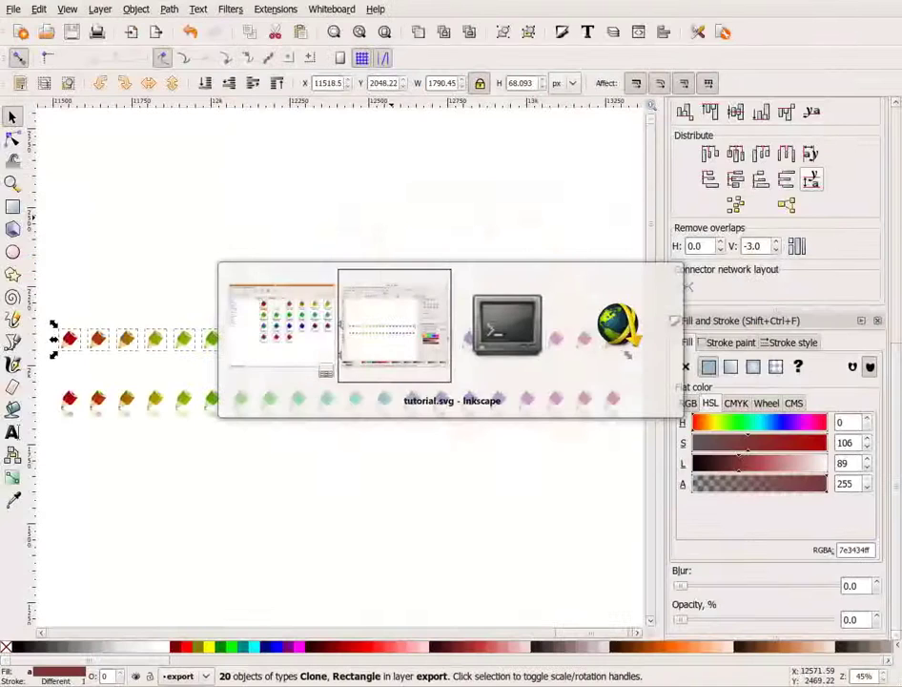
click(431, 405)
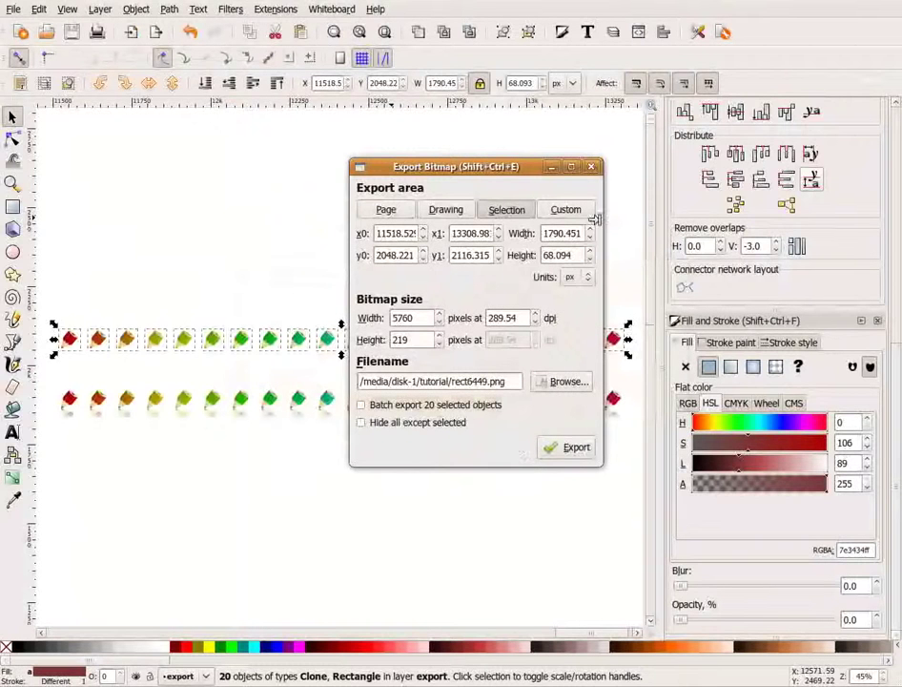
click(550, 168)
- Look over the exported pencil PNG files in the file manager's tutorial folder once more and return to Inkscape
scroll(361, 296, up, 1)
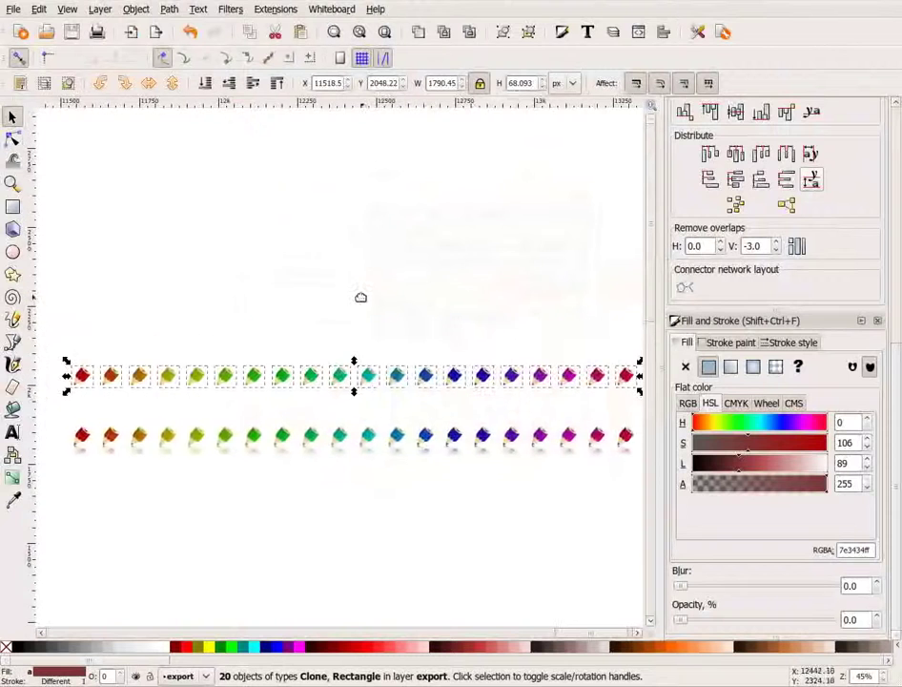
drag(358, 284, 413, 224)
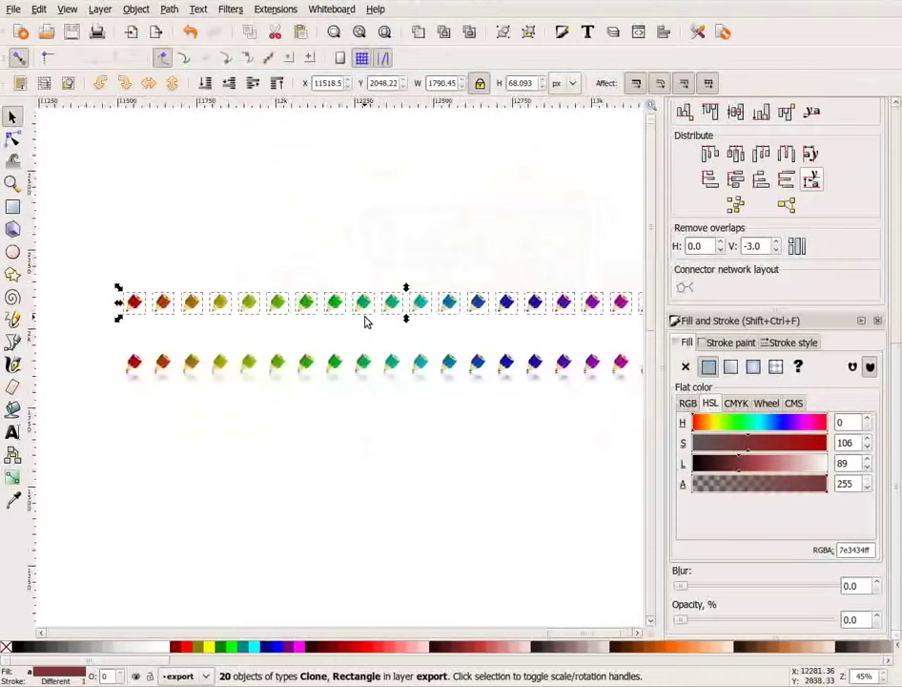
key(alt+Tab)
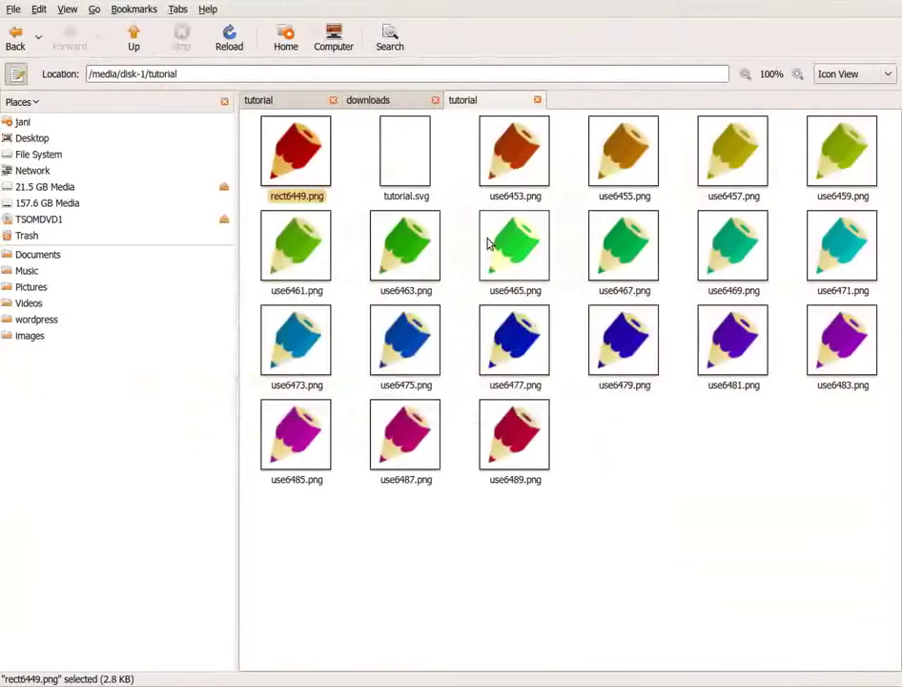
key(alt+Tab)
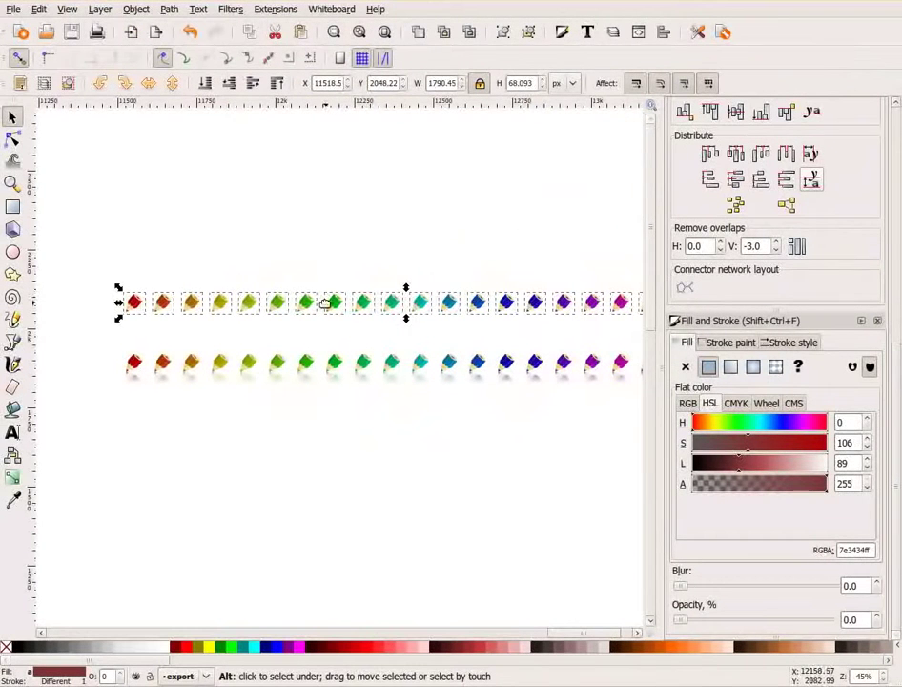
- Try to scale the row of export squares alone to a height of 128 px with proportions locked, and undo the scaling
scroll(325, 303, up, 1)
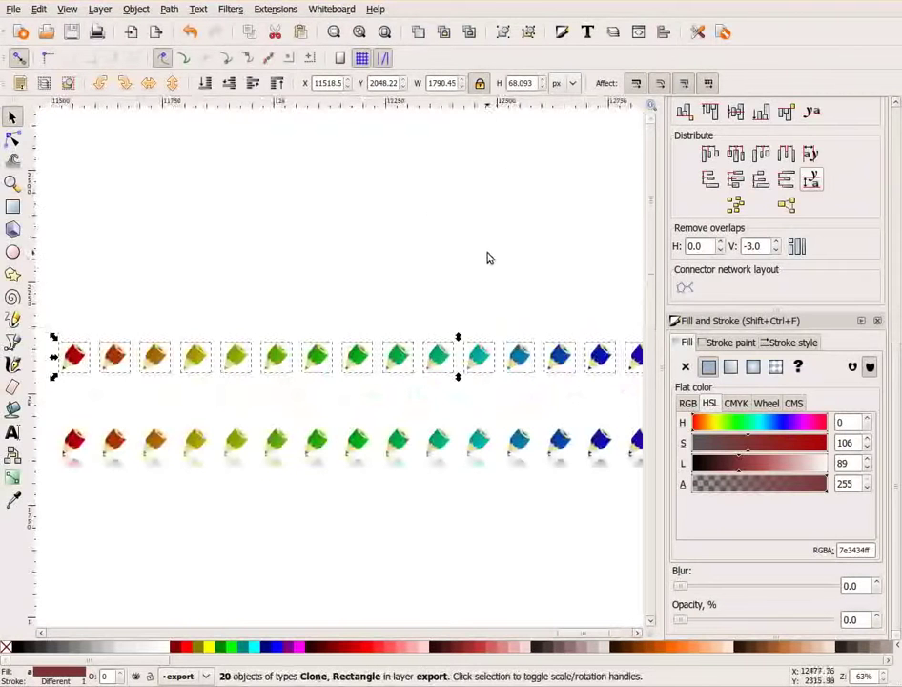
drag(465, 272, 424, 255)
key(minus)
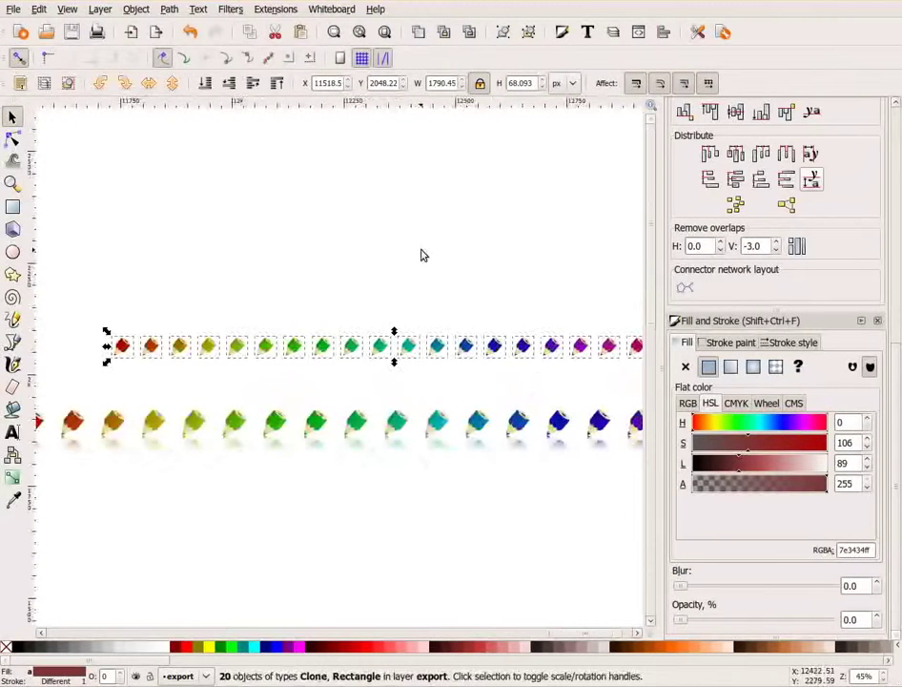
key(minus)
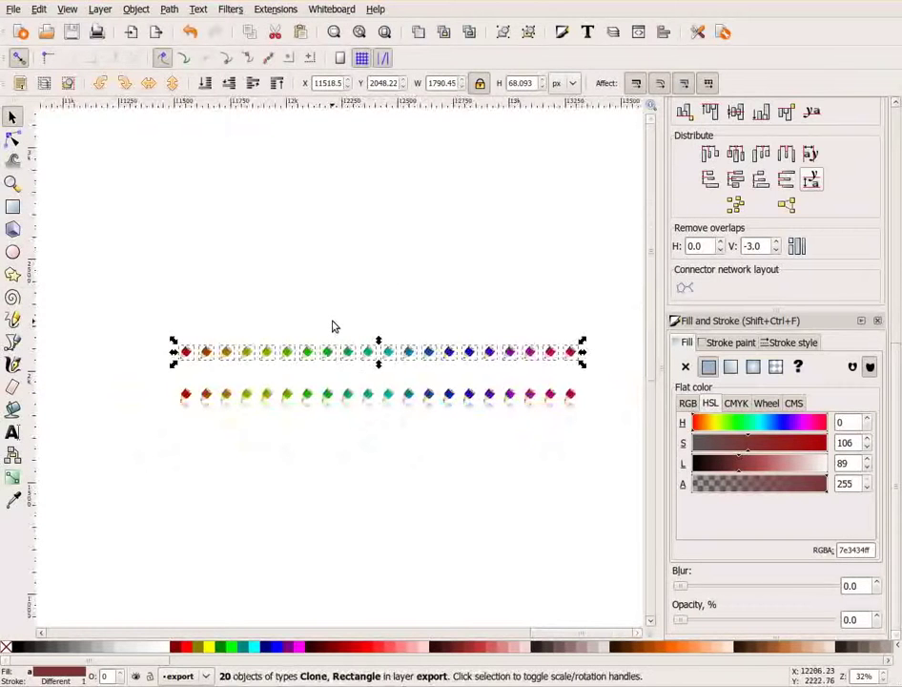
click(482, 85)
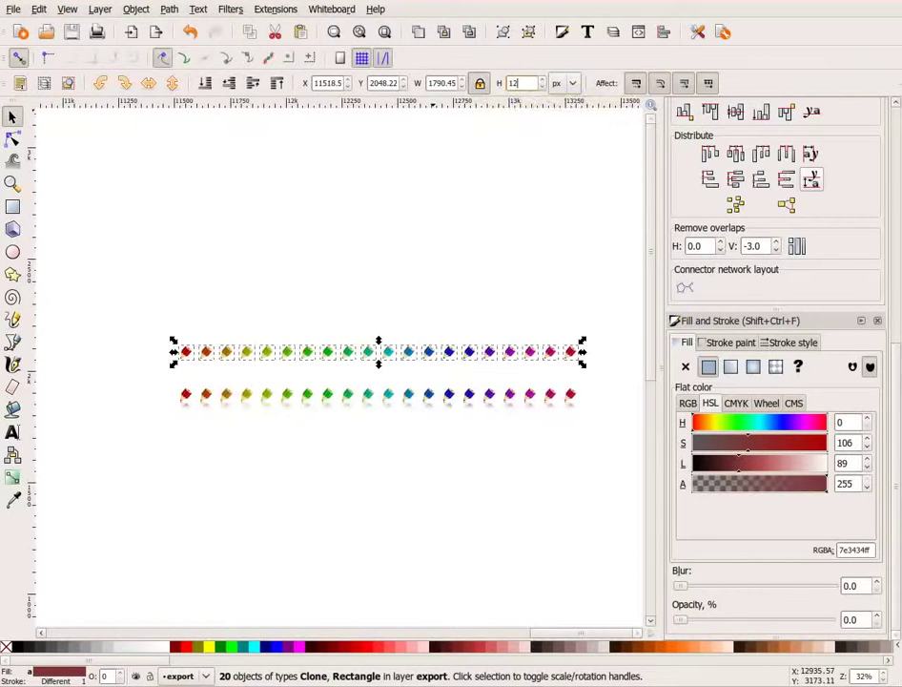
key(Return)
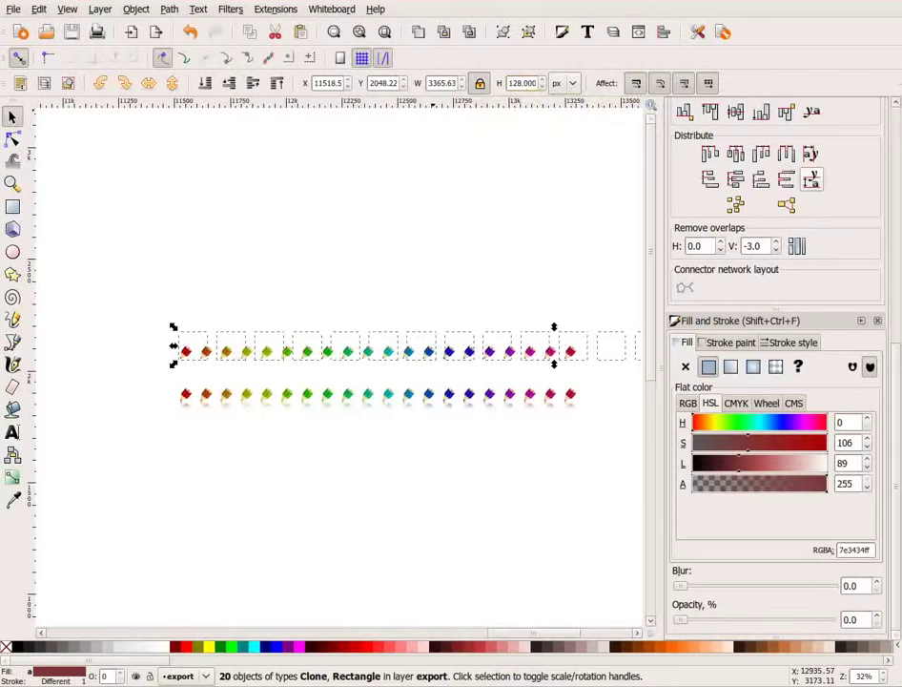
key(ctrl+z)
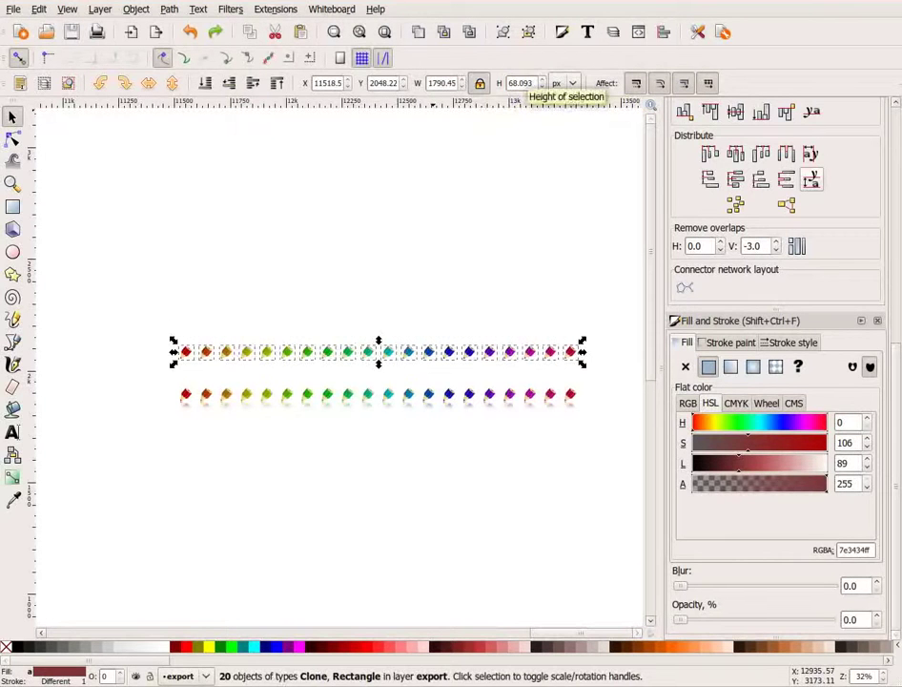
- Select the export squares together with the upper row of pencils and scale them proportionally to a height of 128 px
click(133, 288)
drag(133, 288, 630, 379)
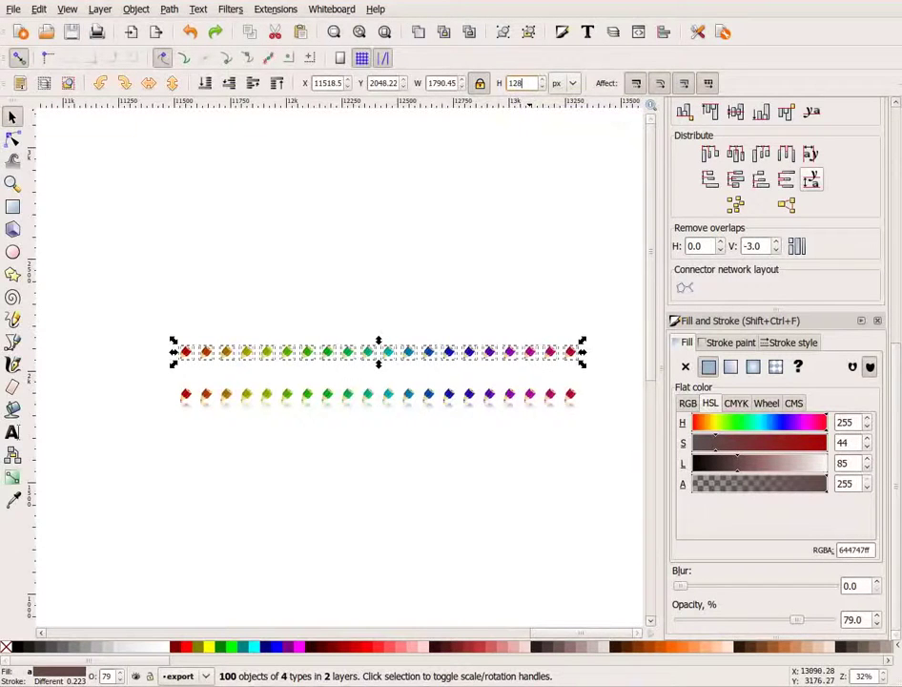
text(128)
key(Return)
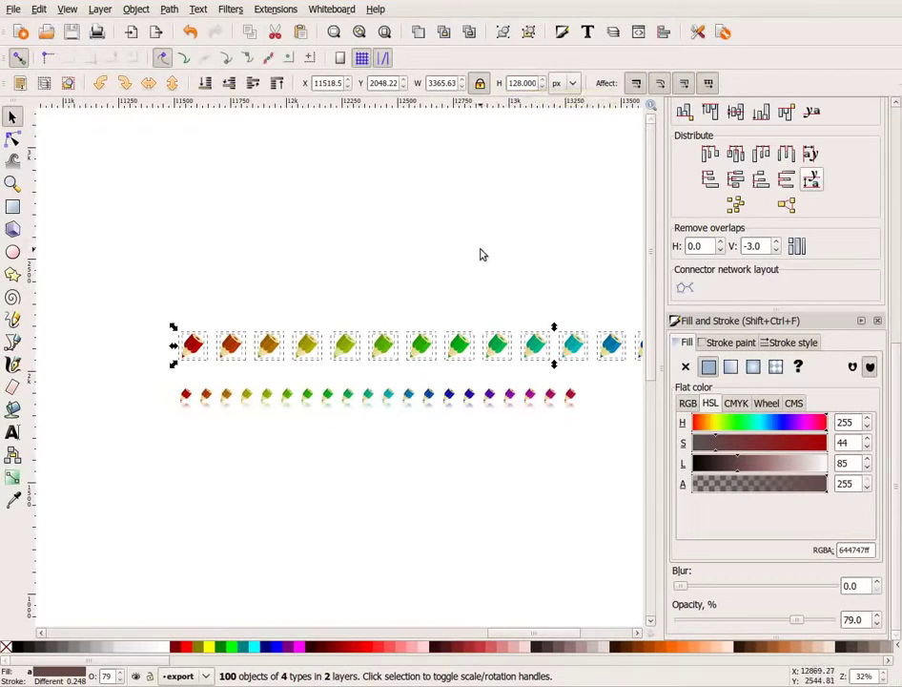
- Select only the squares on the export layer and batch export the 20 selected objects as bitmaps
key(Escape)
key(ctrl+a)
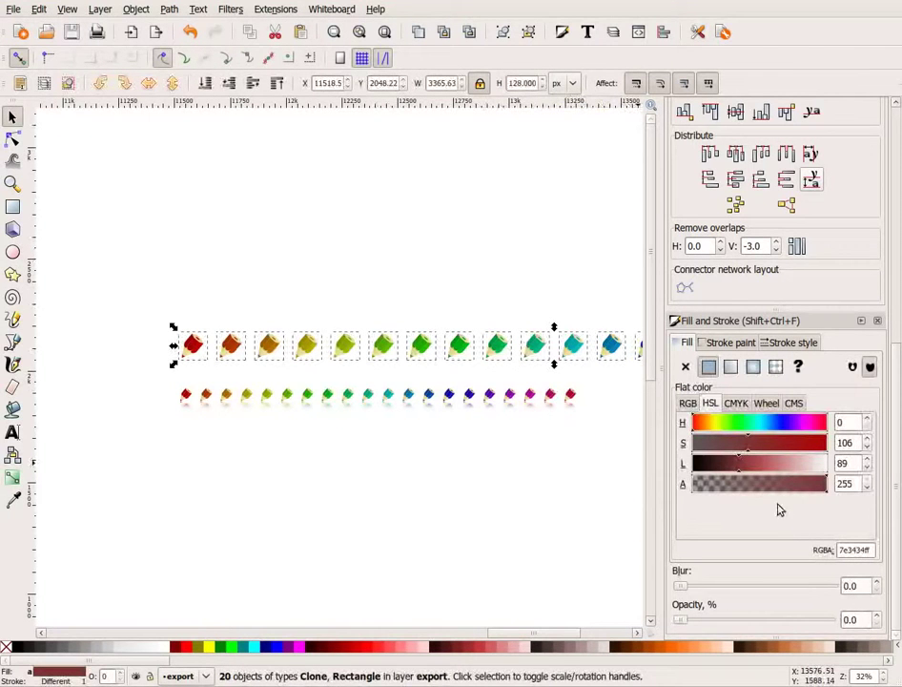
drag(554, 397, 468, 383)
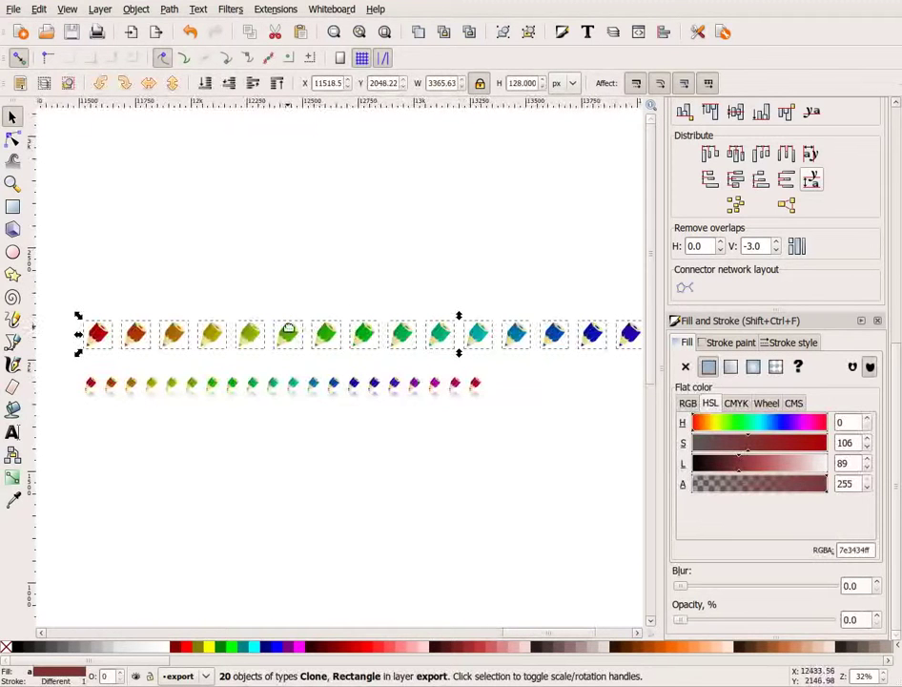
click(13, 12)
click(57, 165)
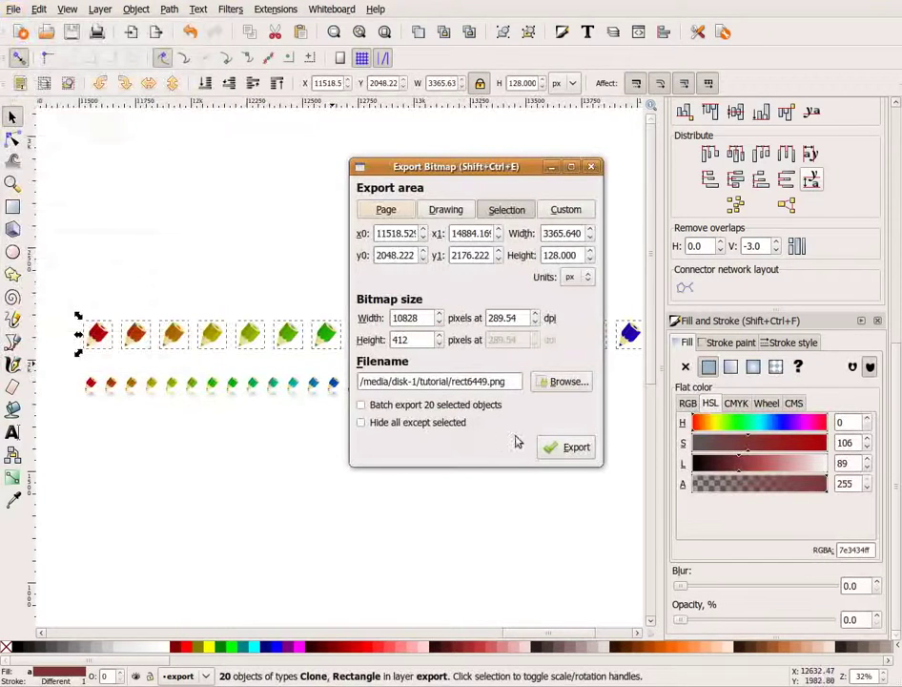
click(408, 409)
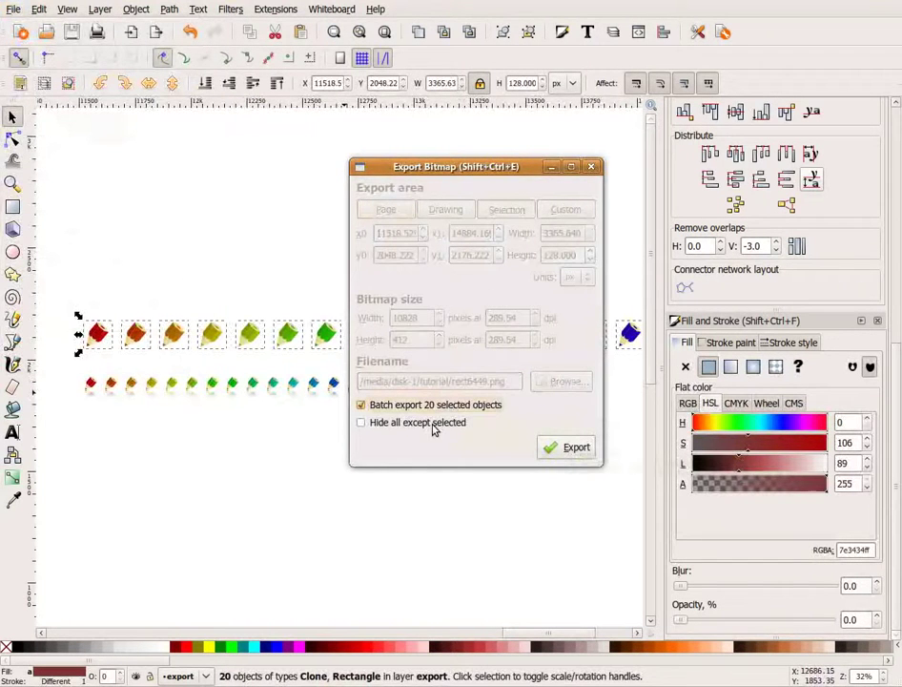
click(568, 450)
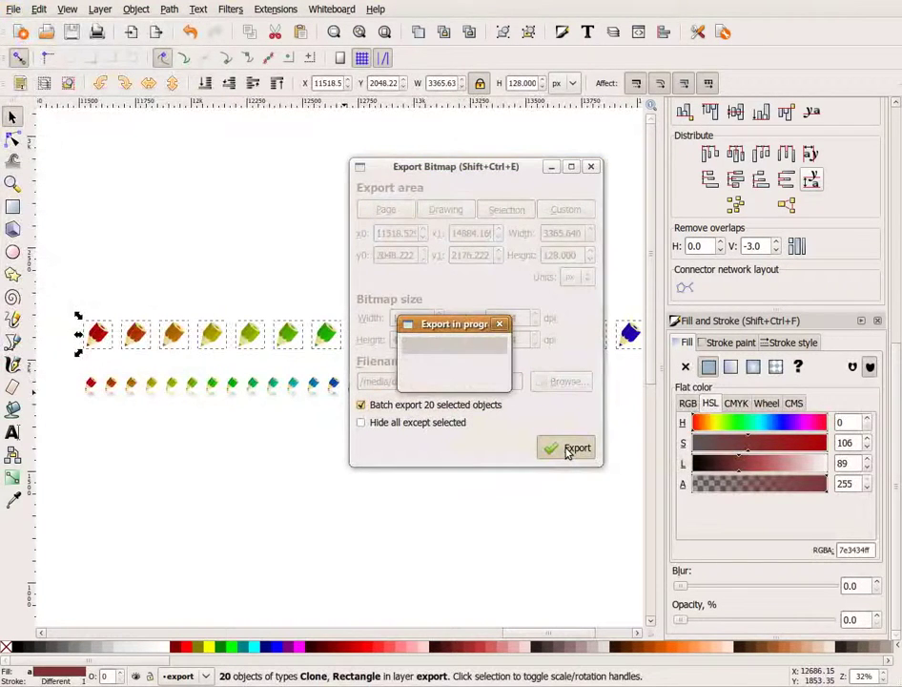
- Switch to the file manager and look over the newly exported pencil PNG files in the tutorial folder
key(alt+Tab)
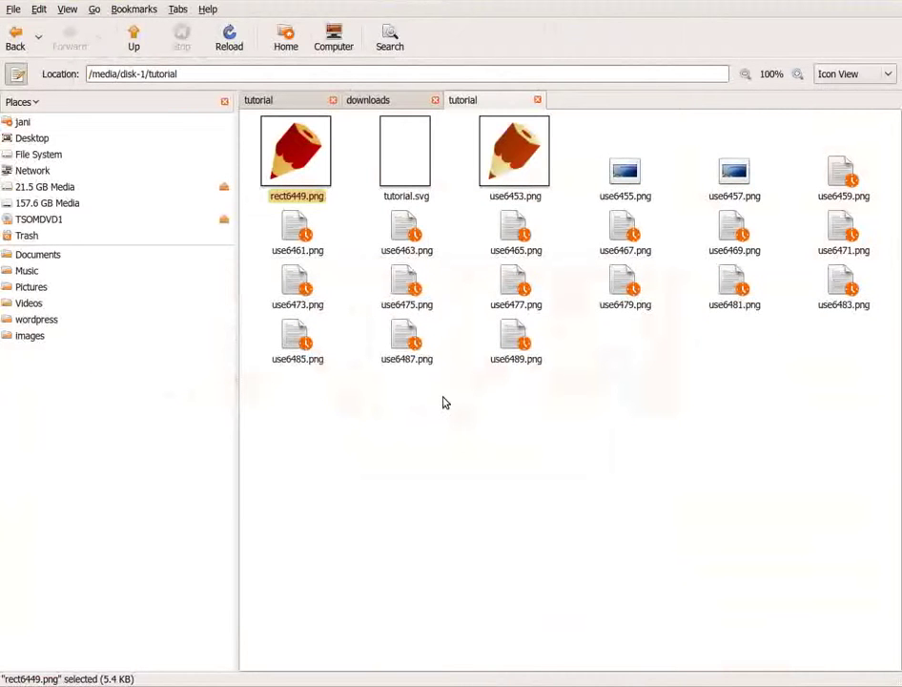
click(492, 166)
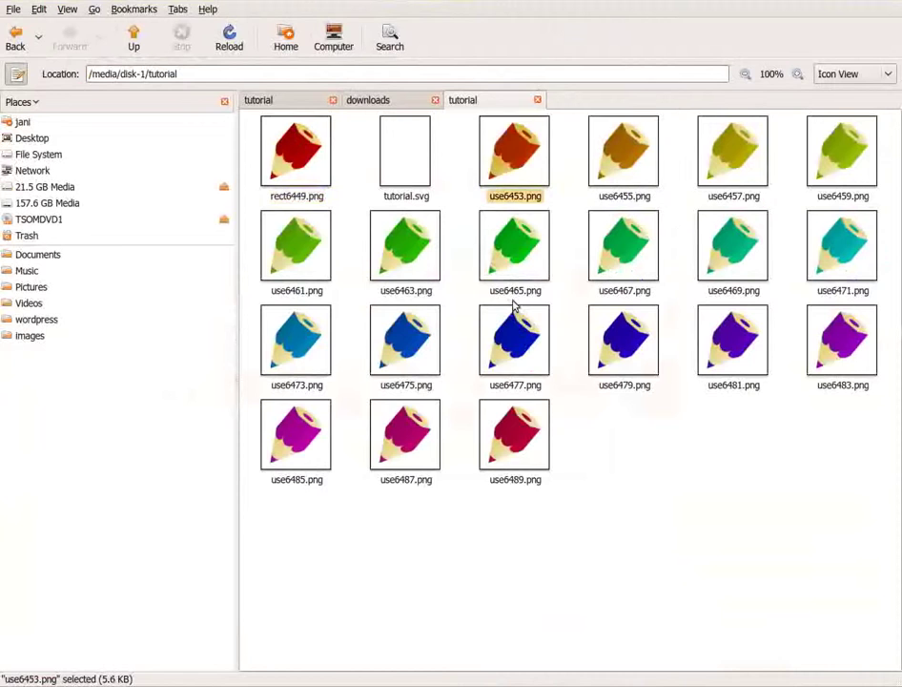
click(515, 367)
click(402, 439)
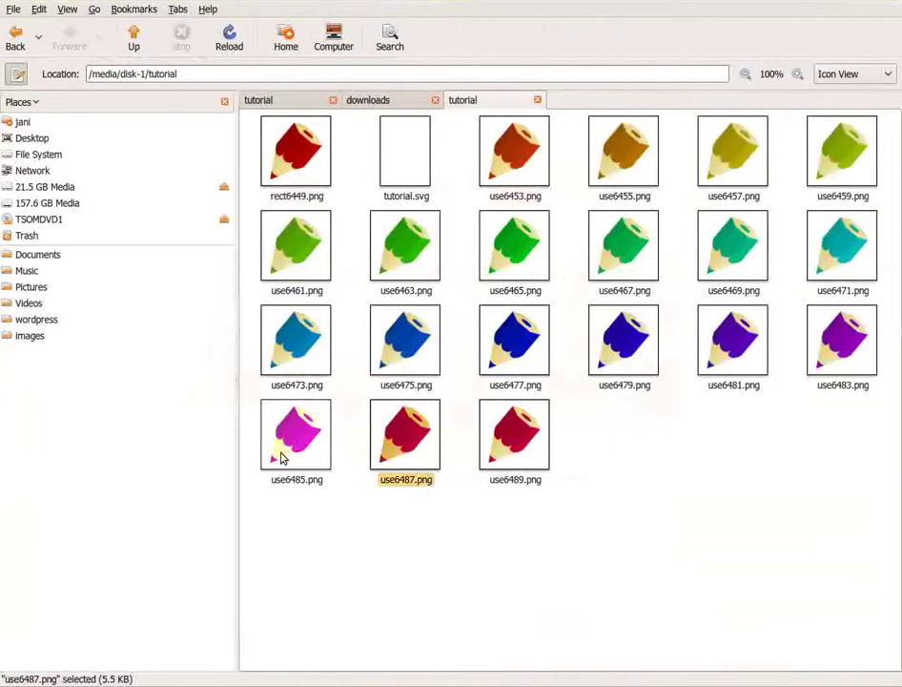
click(276, 456)
click(279, 156)
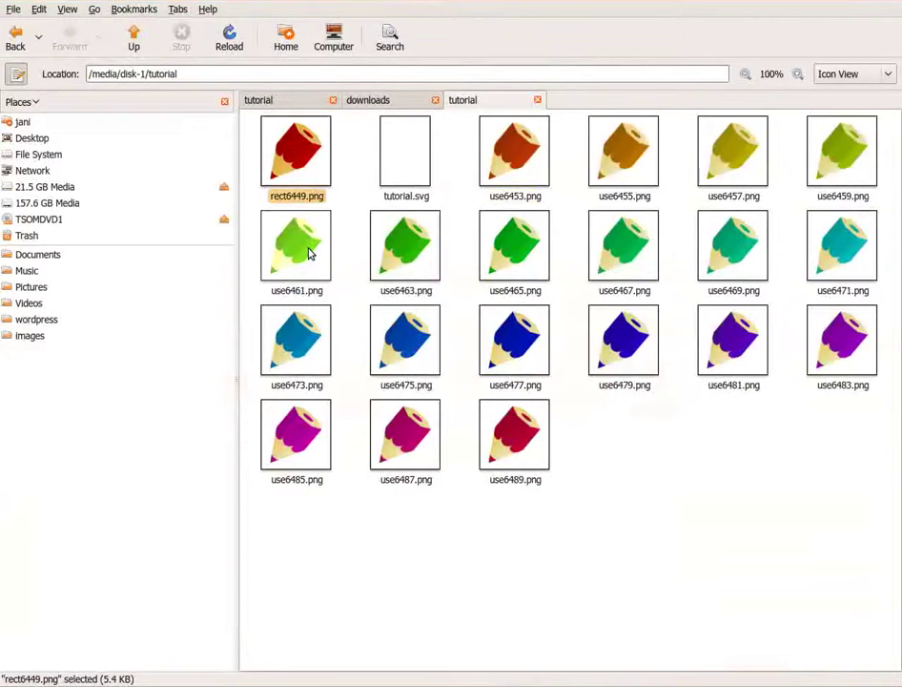
key(alt+Tab)
click(221, 327)
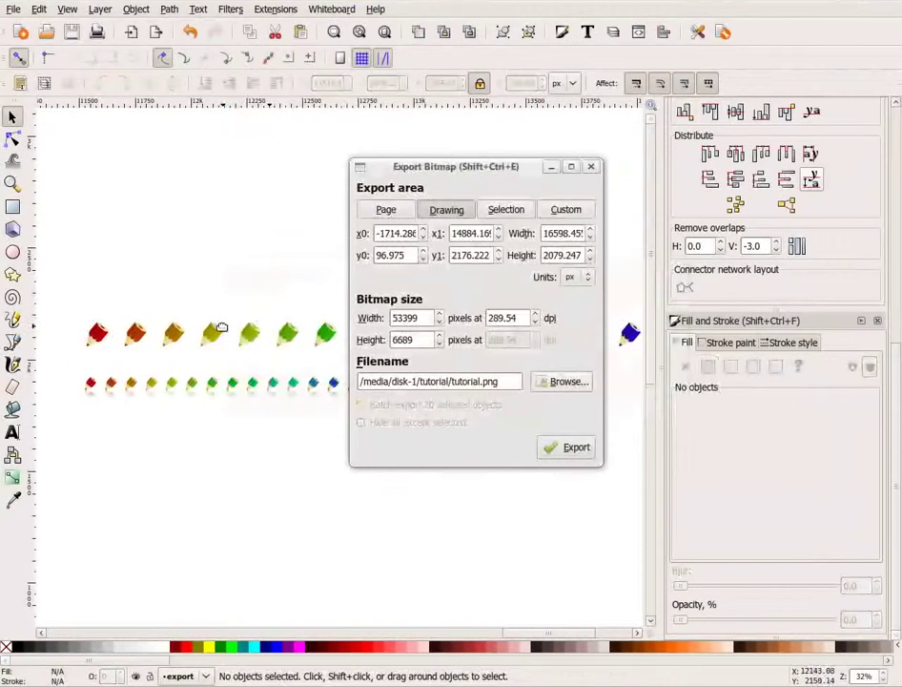
click(218, 329)
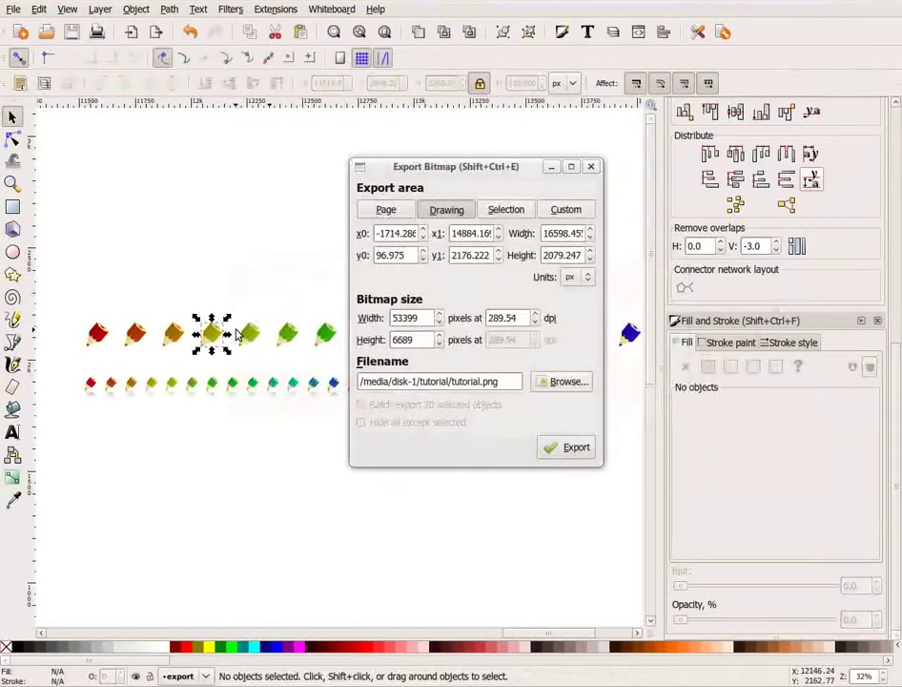
key(ctrl+a)
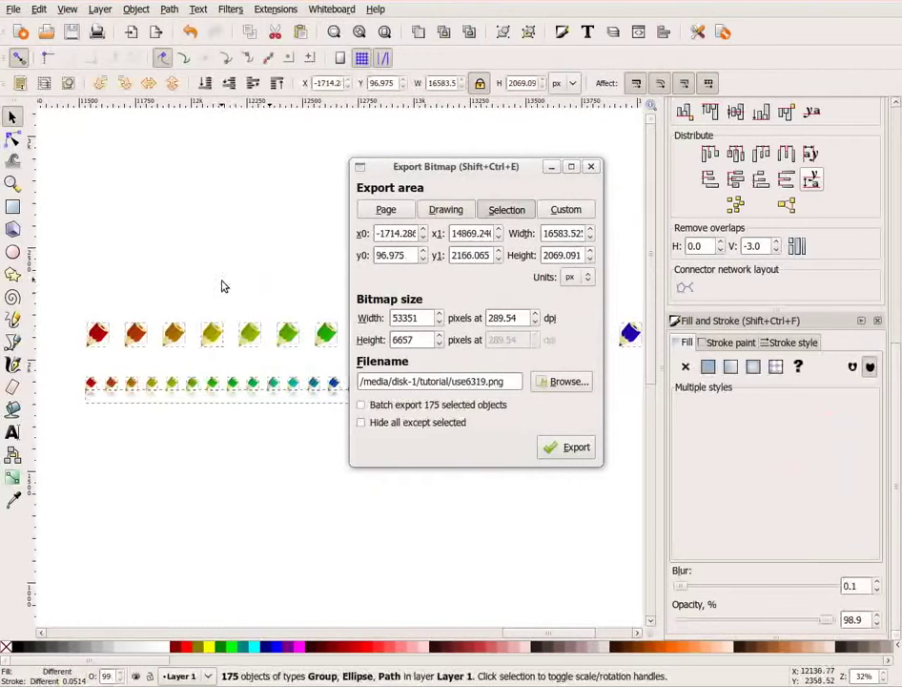
click(219, 320)
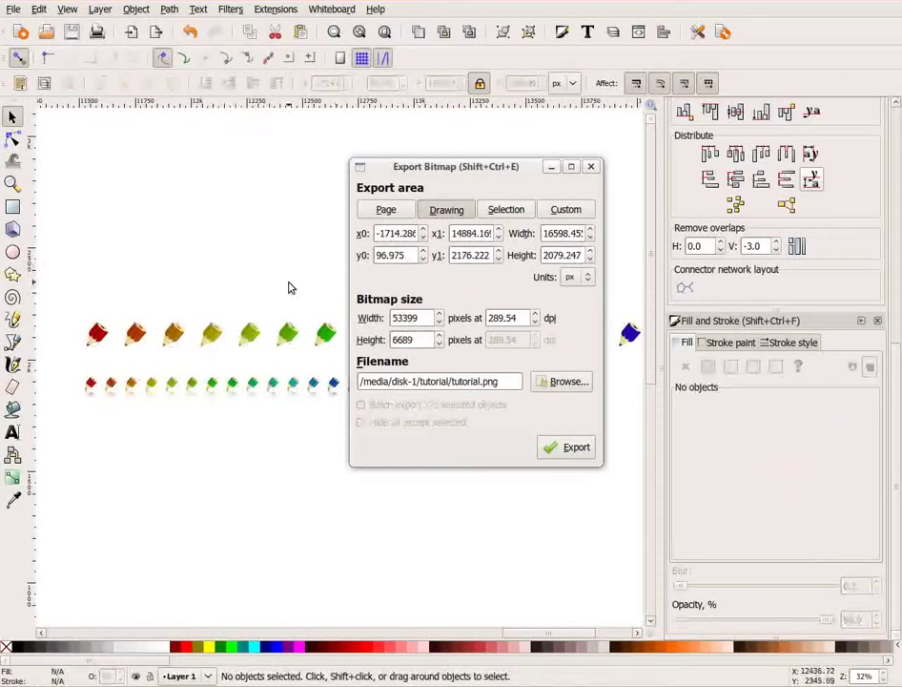
- Return to the file manager, inspect the re-exported rect6449.png in the image viewer, and close the viewer
key(alt+Tab)
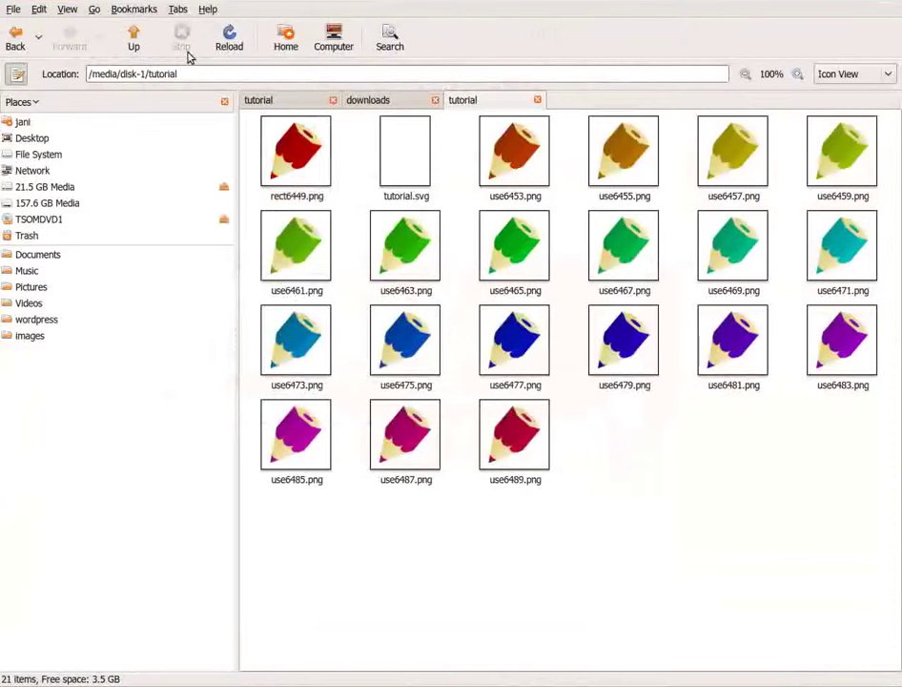
click(280, 174)
click(511, 178)
click(624, 162)
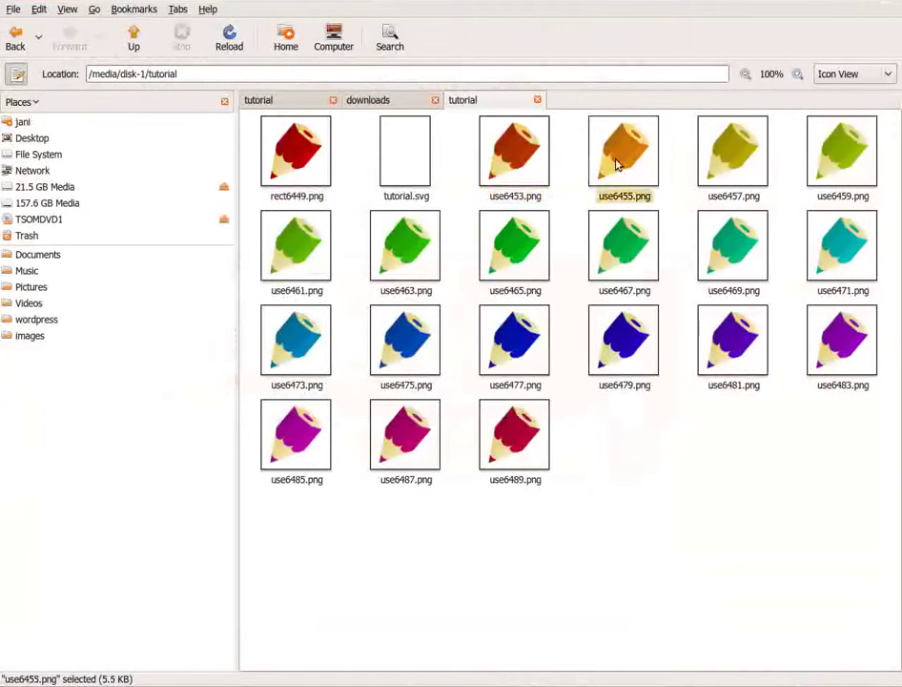
click(708, 166)
click(300, 155)
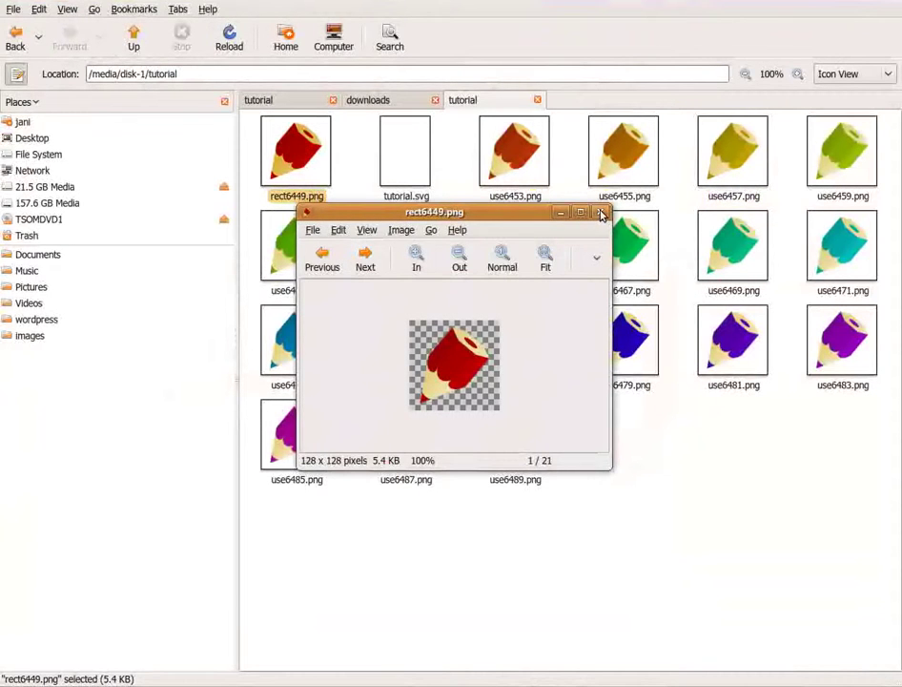
click(601, 213)
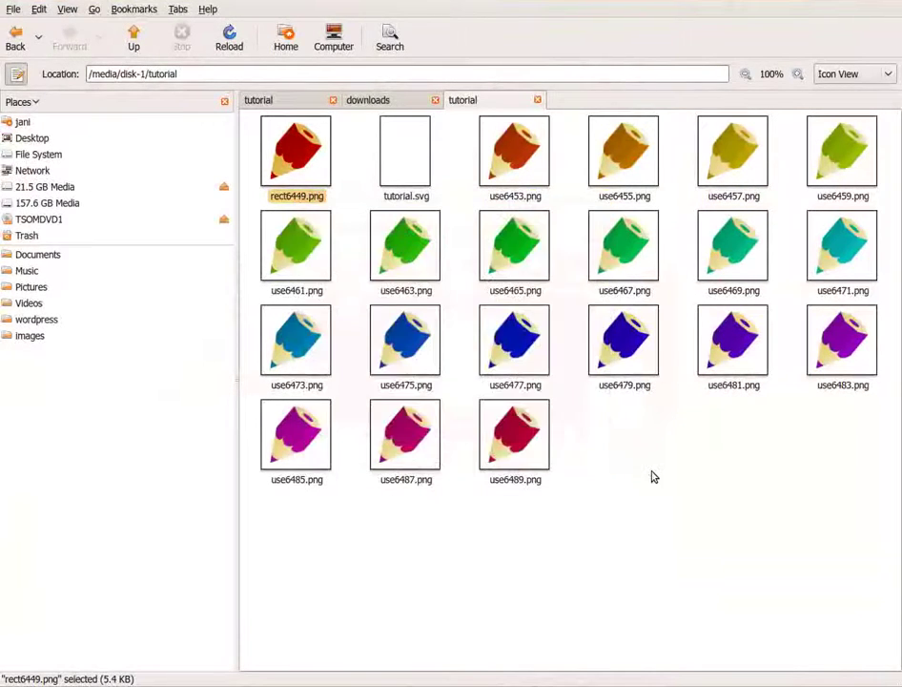
- Create a new folder named 128x128 inside the tutorial folder
right_click(651, 477)
click(658, 479)
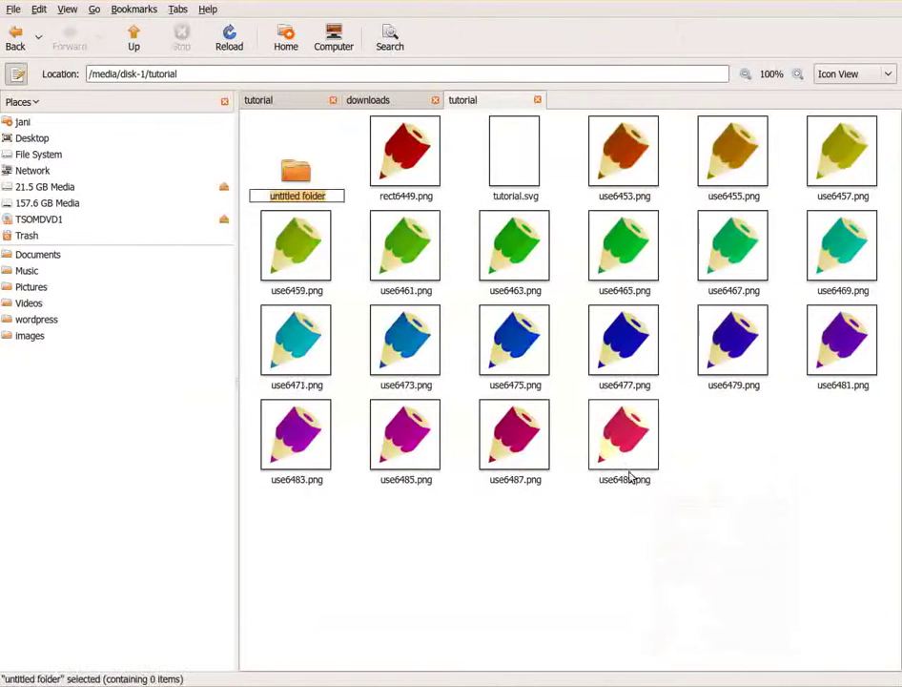
text(128x)
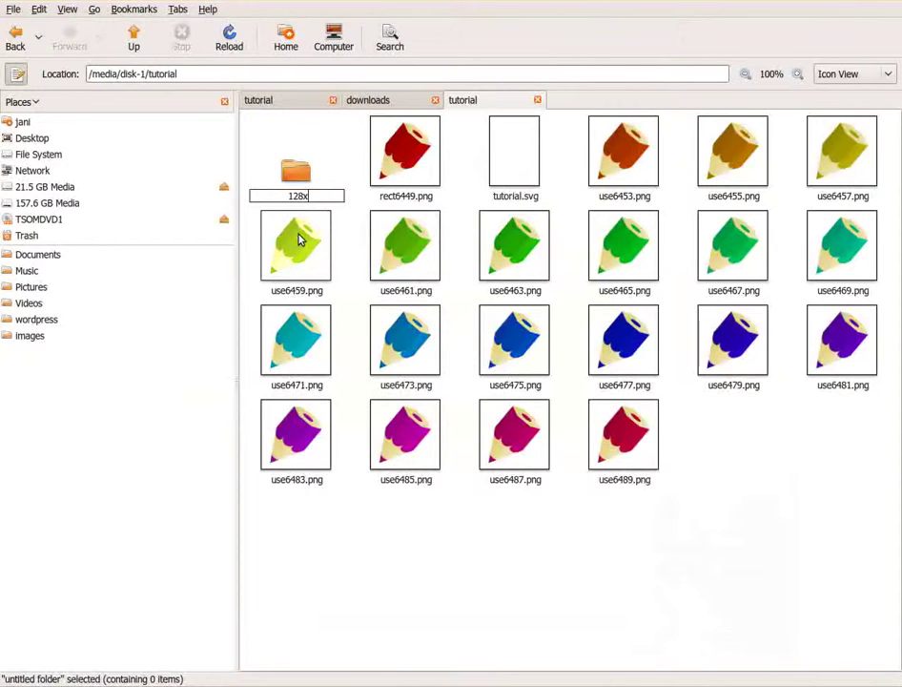
text(128)
key(Return)
- Move all exported pencil PNG files, leaving out tutorial.svg, into the 128x128 folder and go back up to the tutorial folder
drag(610, 167, 297, 187)
click(406, 152)
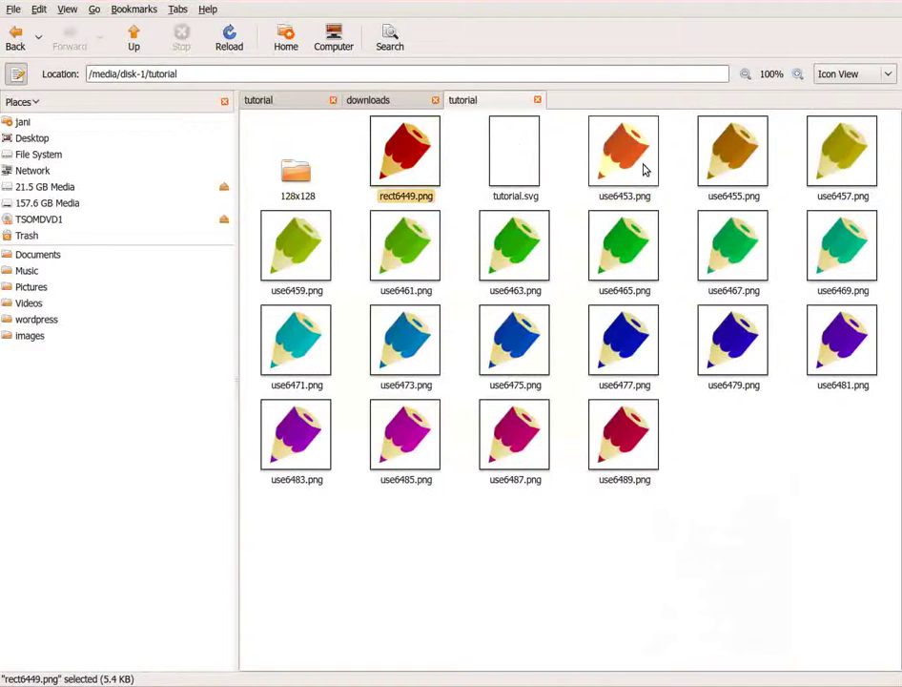
key(ctrl+a)
ctrl+click(510, 177)
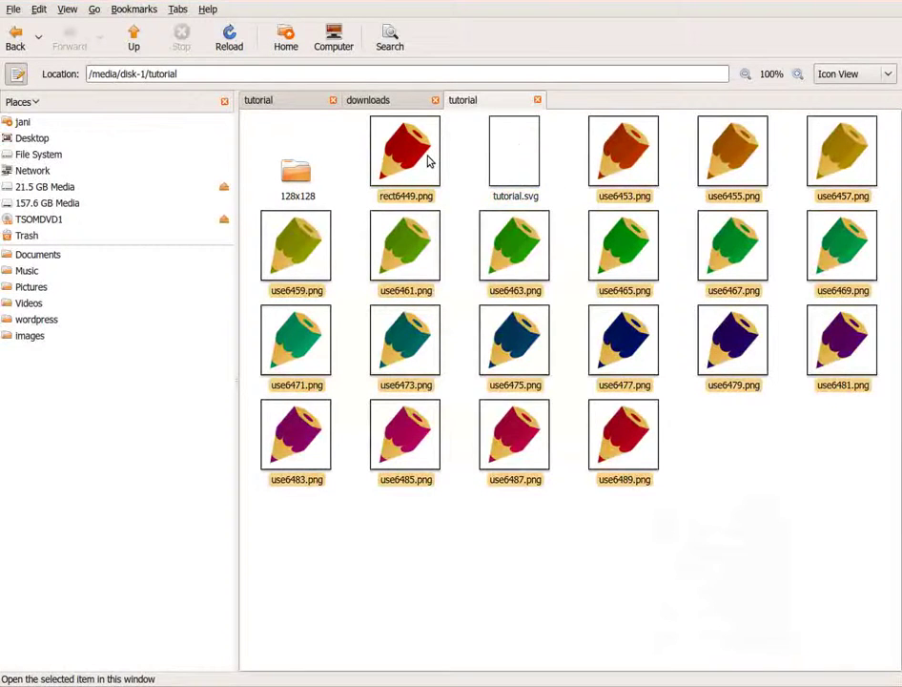
right_click(426, 157)
click(454, 214)
double_click(296, 172)
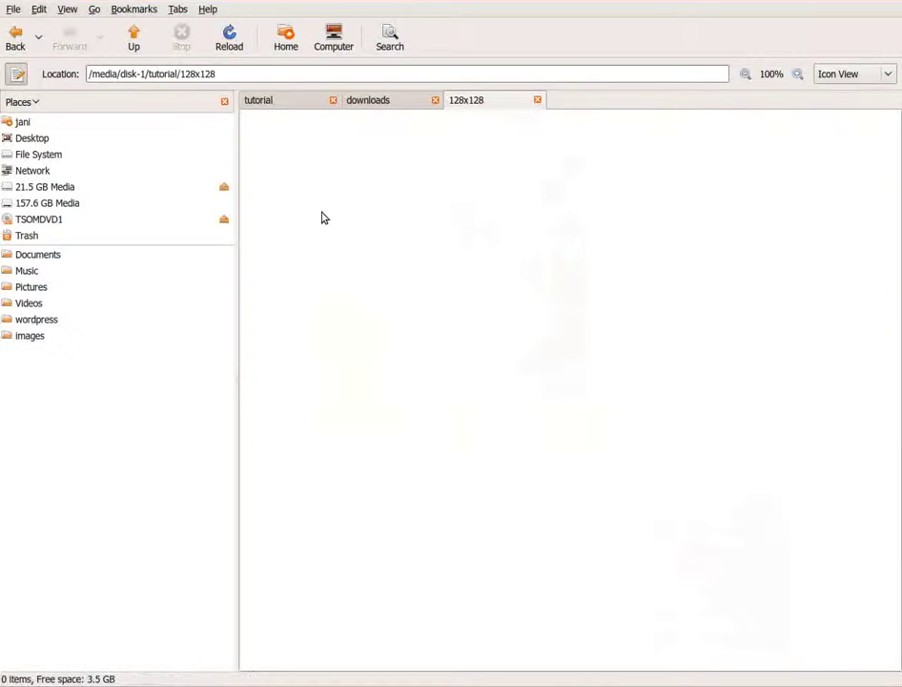
right_click(323, 215)
click(350, 303)
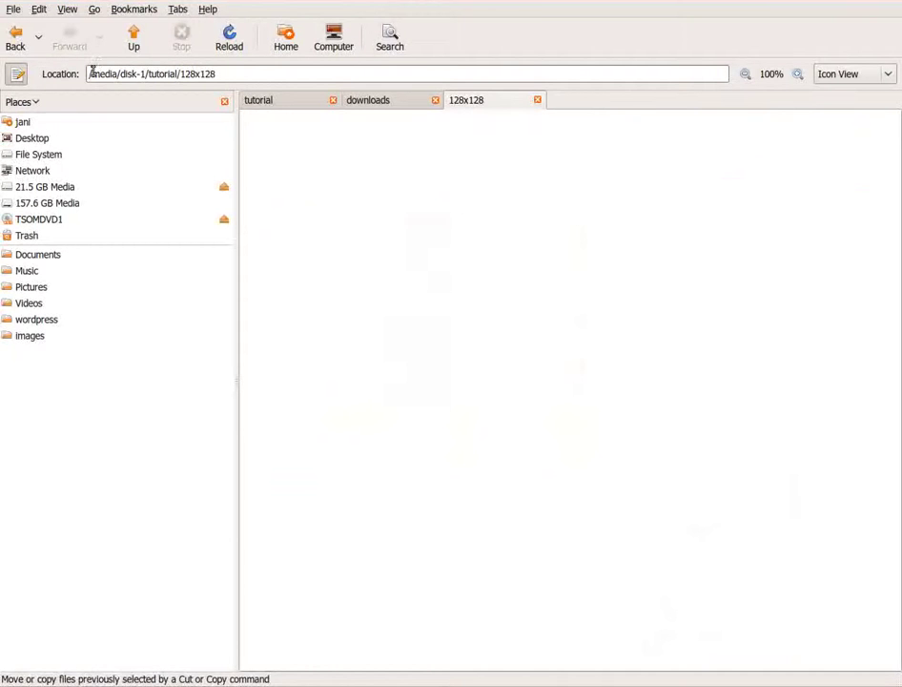
click(132, 36)
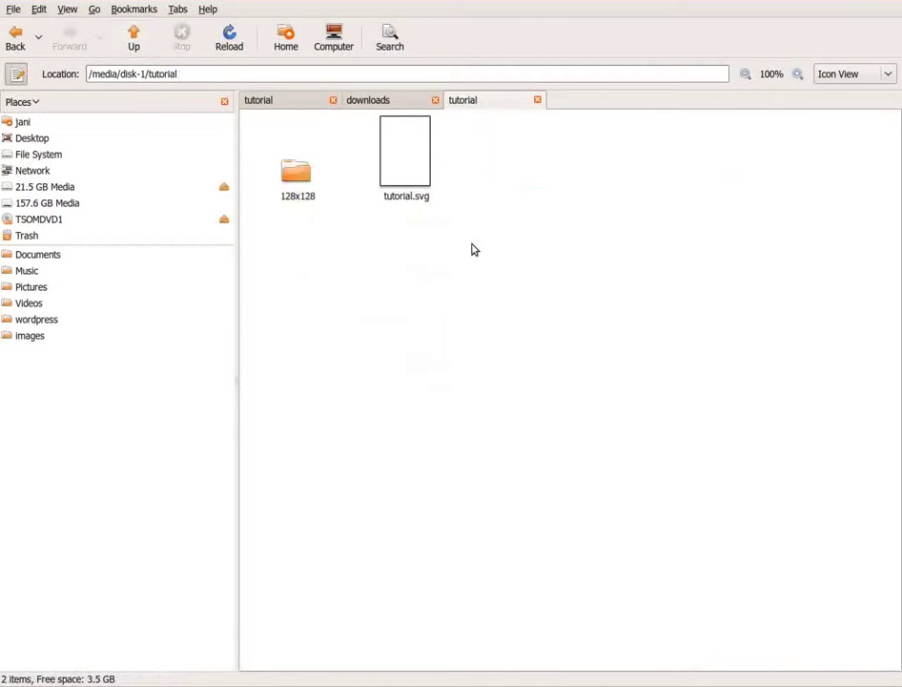
- Back in Inkscape, select the upper row of pencils with its export squares and scale them proportionally to a height of 64 px
key(alt+Tab)
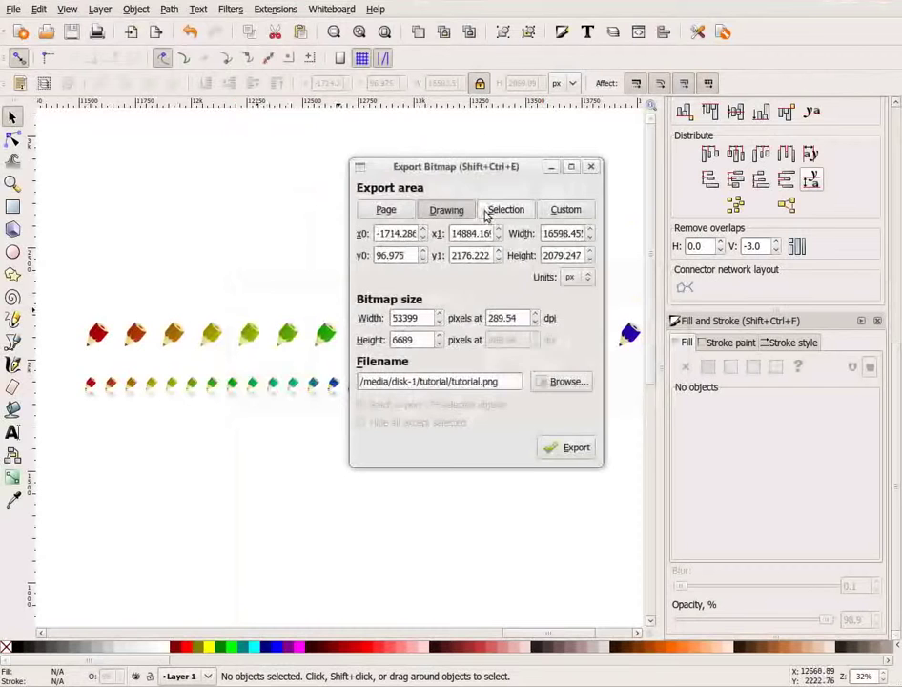
click(556, 164)
mouse_move(56, 286)
mouse_down()
mouse_move(87, 299)
mouse_move(631, 361)
mouse_move(618, 350)
mouse_move(579, 365)
mouse_move(651, 364)
mouse_move(464, 374)
mouse_up()
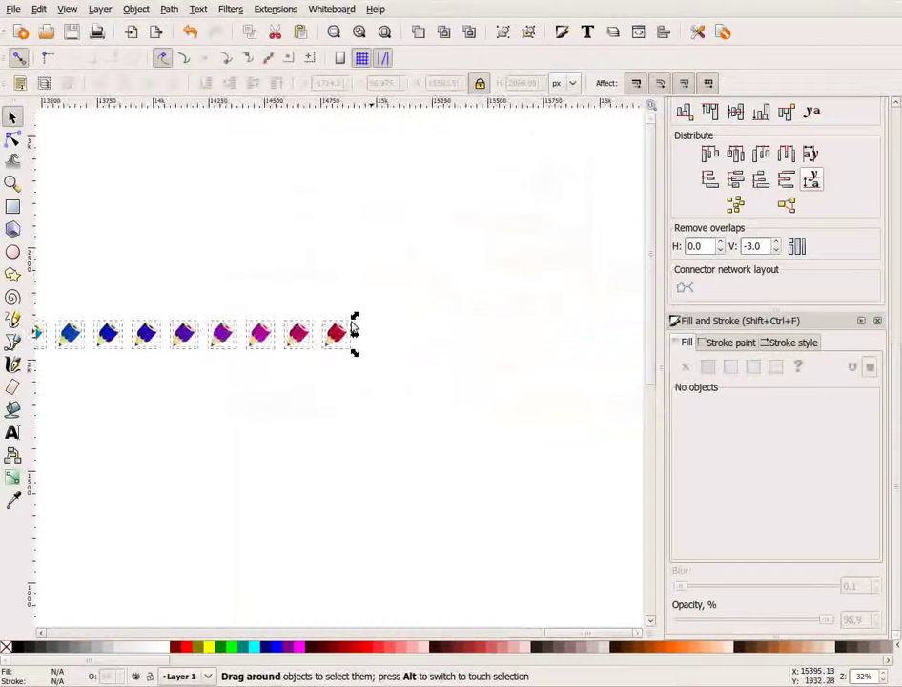
scroll(451, 288, left, 8)
scroll(263, 298, up, 2)
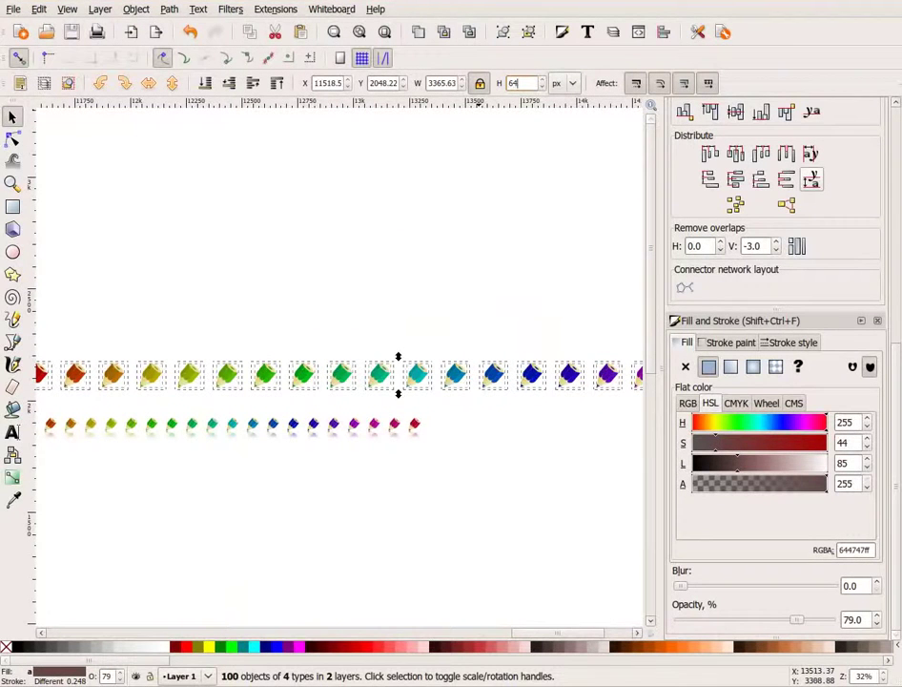
key(Return)
scroll(343, 263, left, 2)
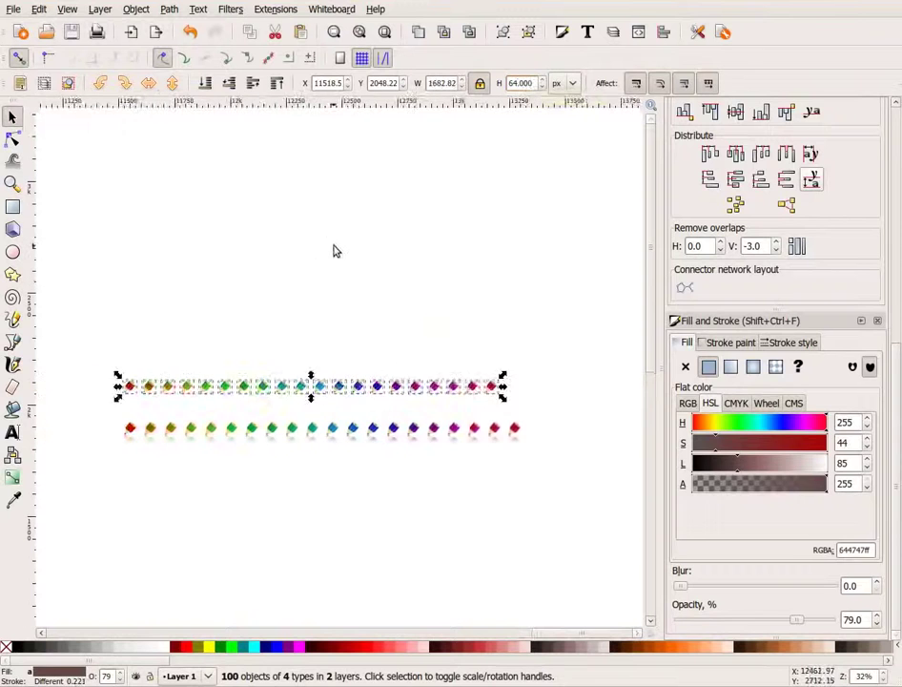
- Make the export layer current and select all the export squares on it
key(Escape)
key(ctrl+a)
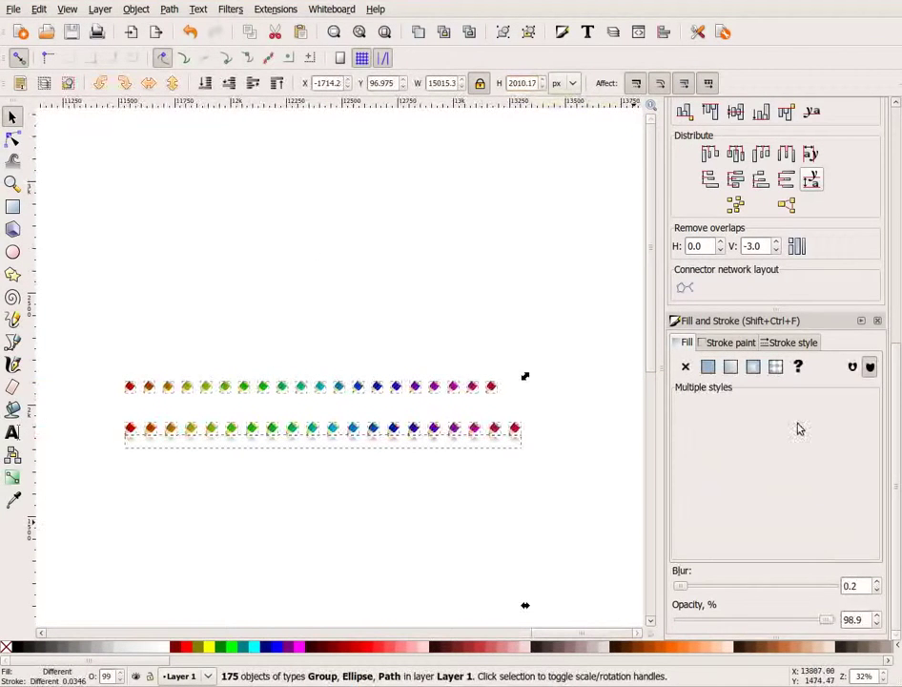
scroll(836, 258, up, 5)
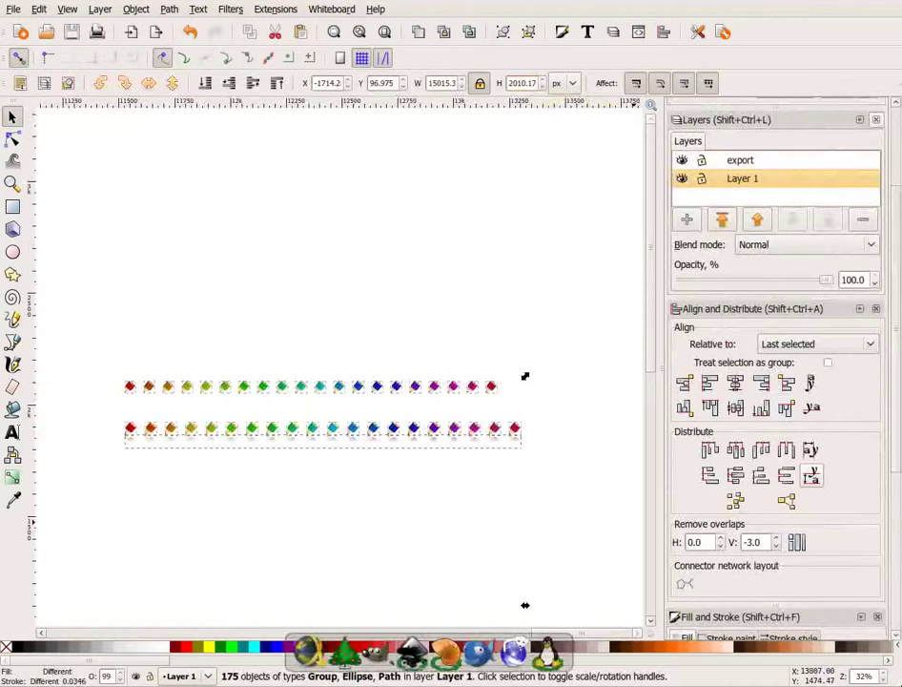
click(753, 163)
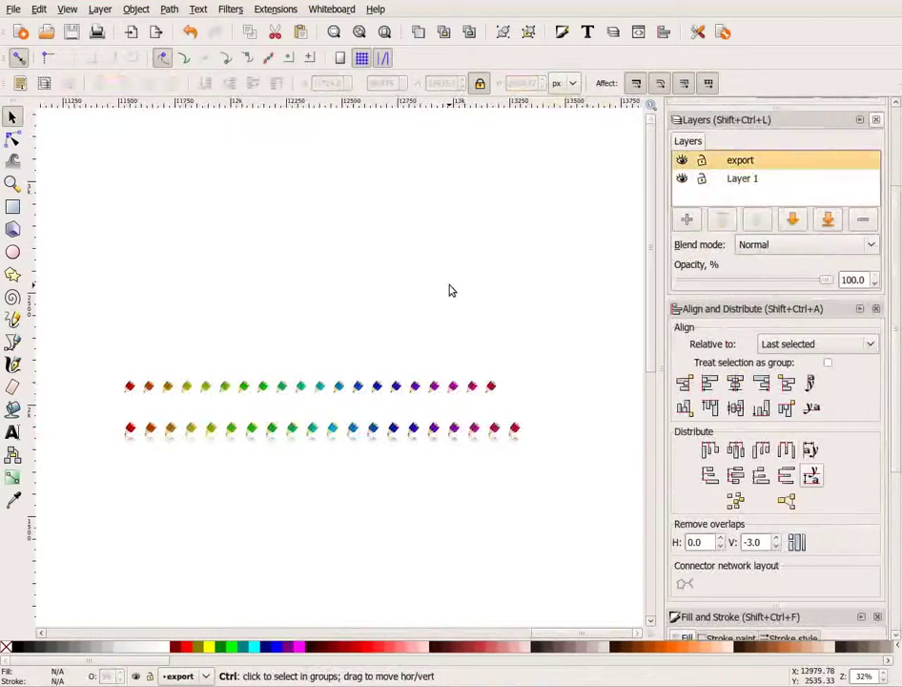
key(ctrl+a)
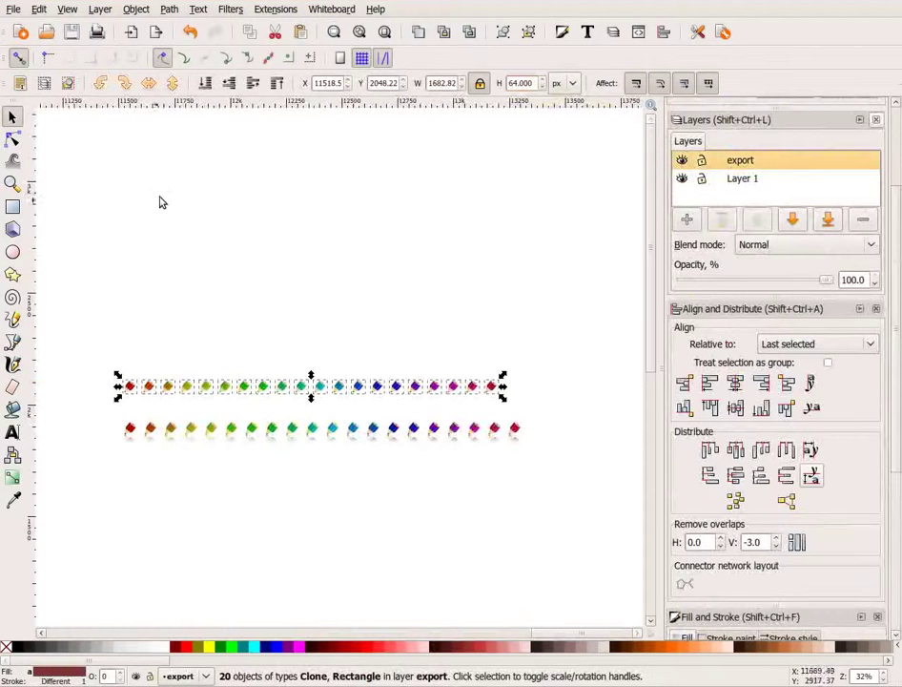
- Batch export the 20 selected export squares as bitmaps and switch to the file manager to view the tutorial folder
click(13, 9)
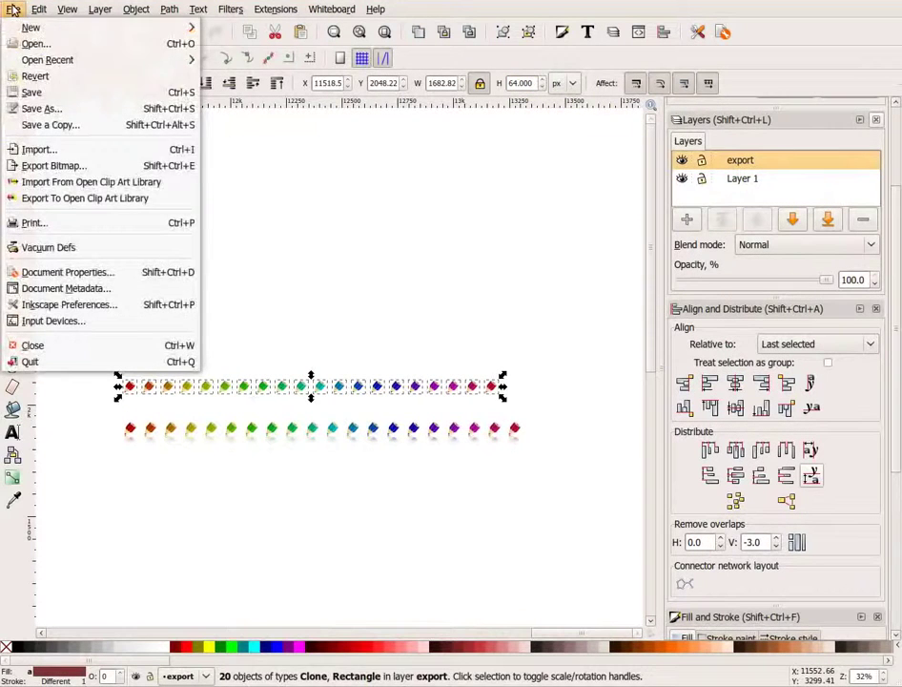
click(67, 164)
click(413, 405)
click(559, 450)
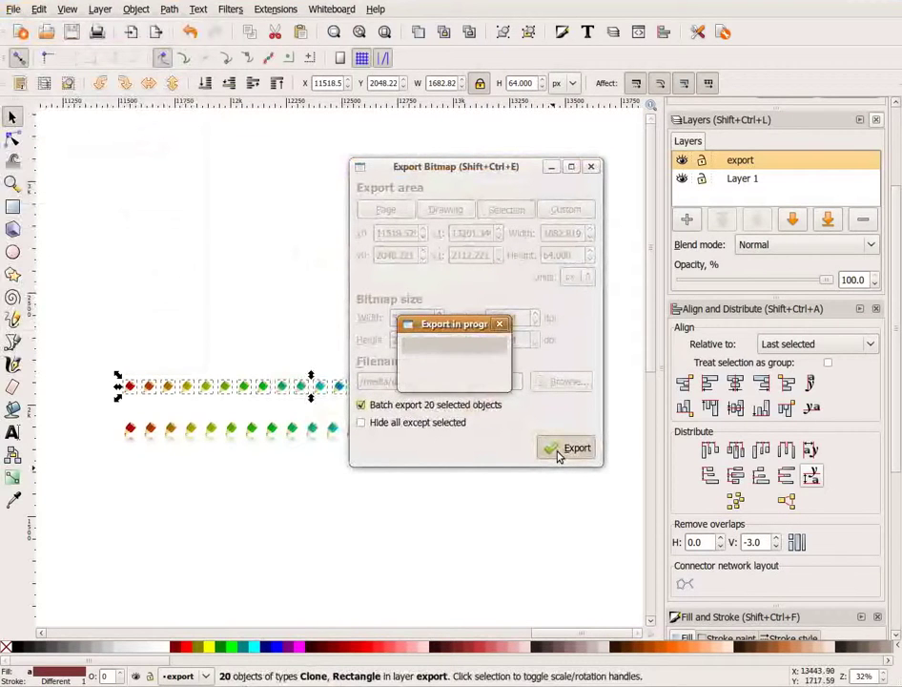
key(alt+Tab)
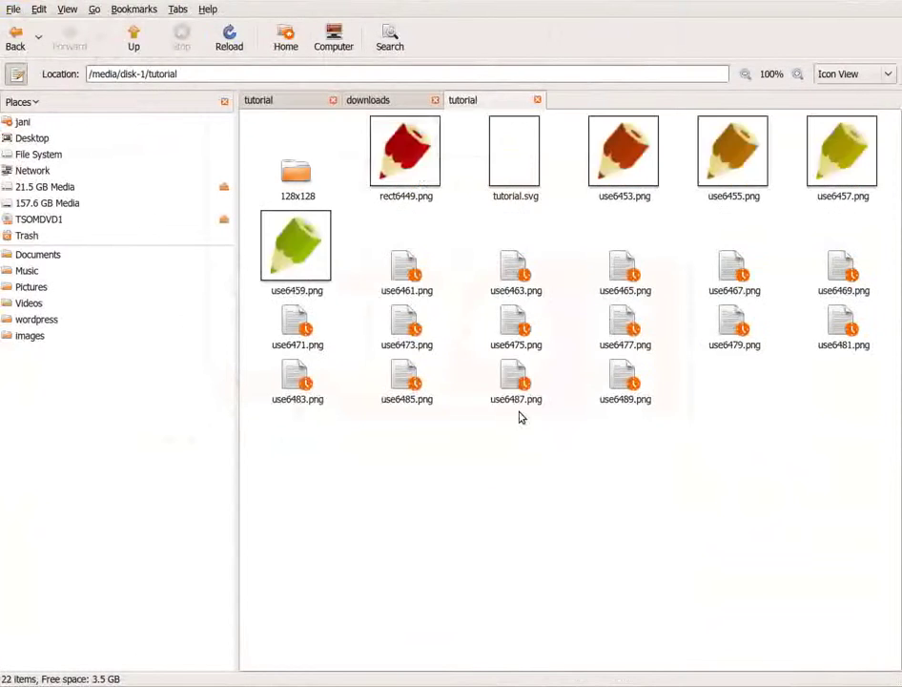
- Open rect6449.png in the image viewer to check its pixel dimensions and close it again
double_click(390, 173)
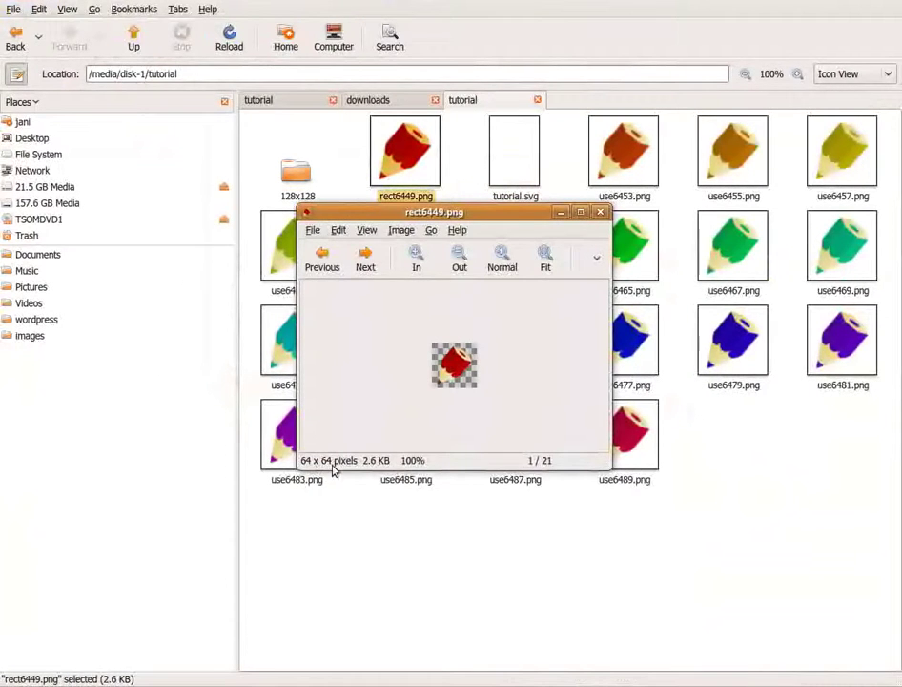
click(601, 211)
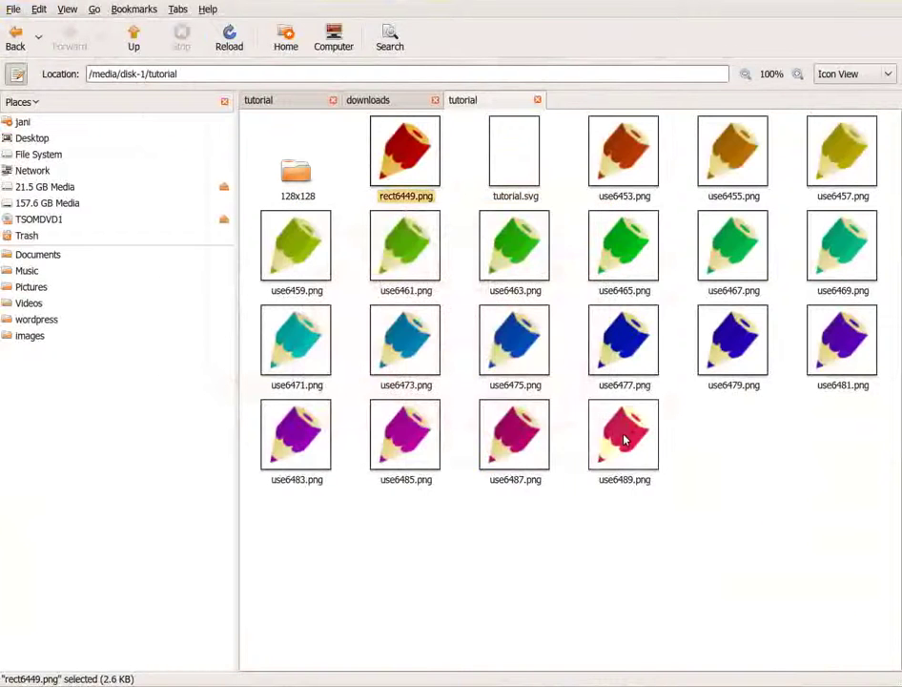
key(ctrl+a)
click(491, 530)
- Create a new folder named 64x64 in the tutorial folder
right_click(486, 345)
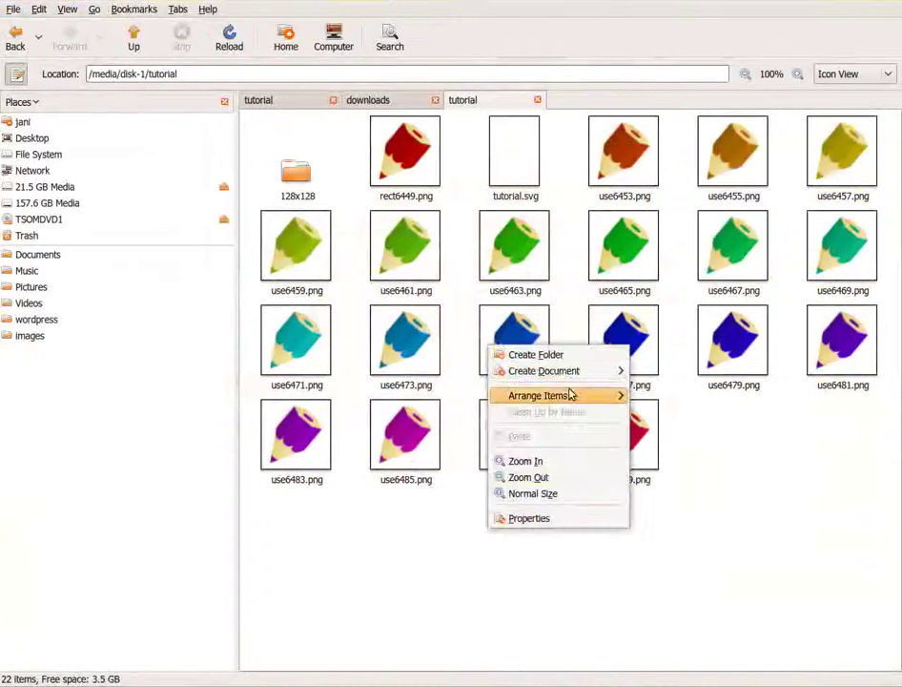
click(566, 358)
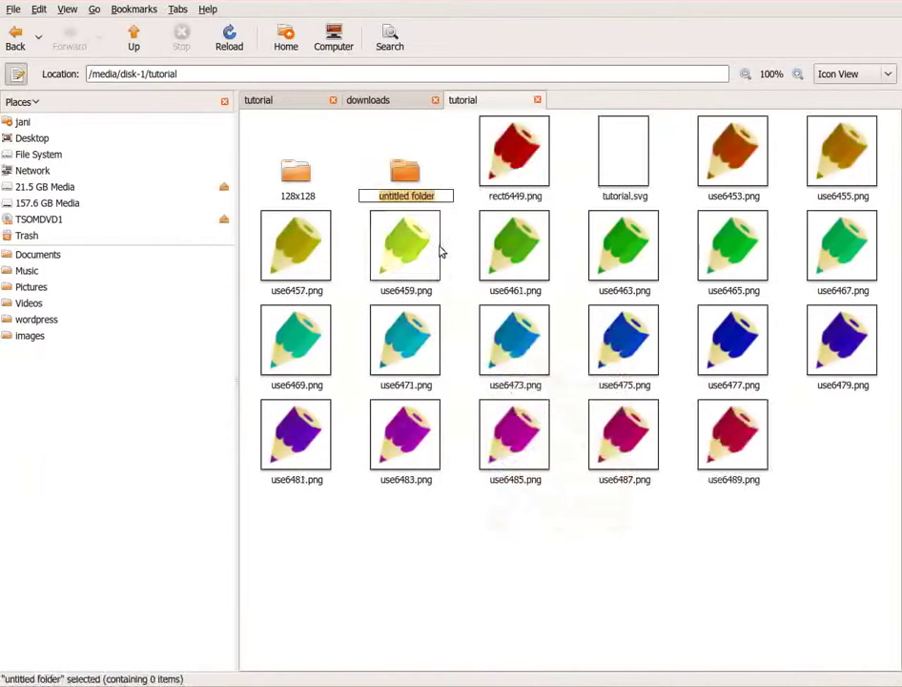
text(64x)
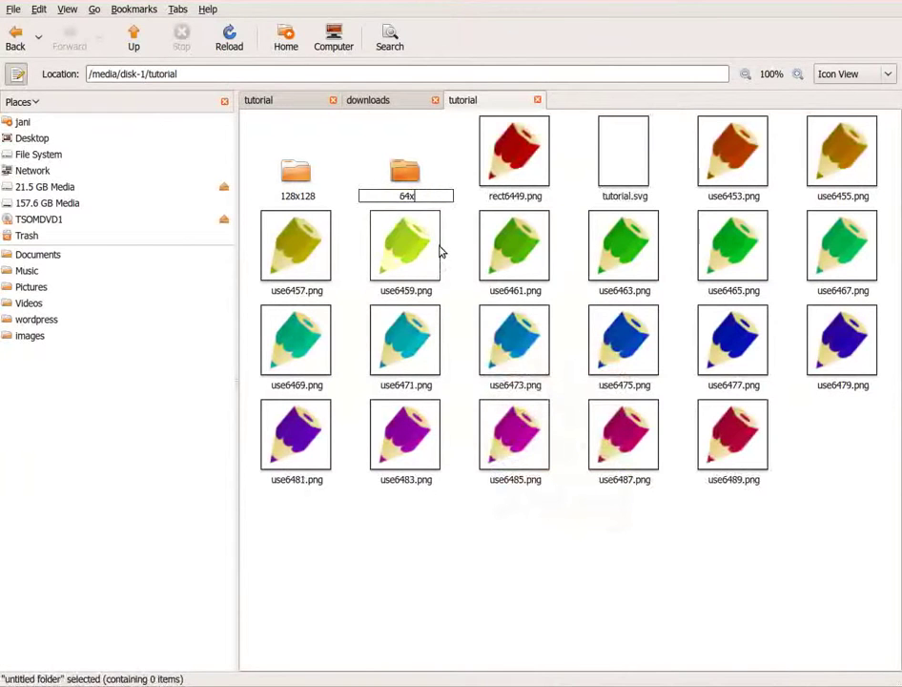
text(64)
key(Return)
- Move all exported pencil PNG files, leaving out tutorial.svg, into the 64x64 folder and return to the tutorial folder
key(Right)
key(Right)
ctrl+click(768, 177)
click(733, 434)
click(544, 174)
shift+click(732, 440)
ctrl+click(624, 176)
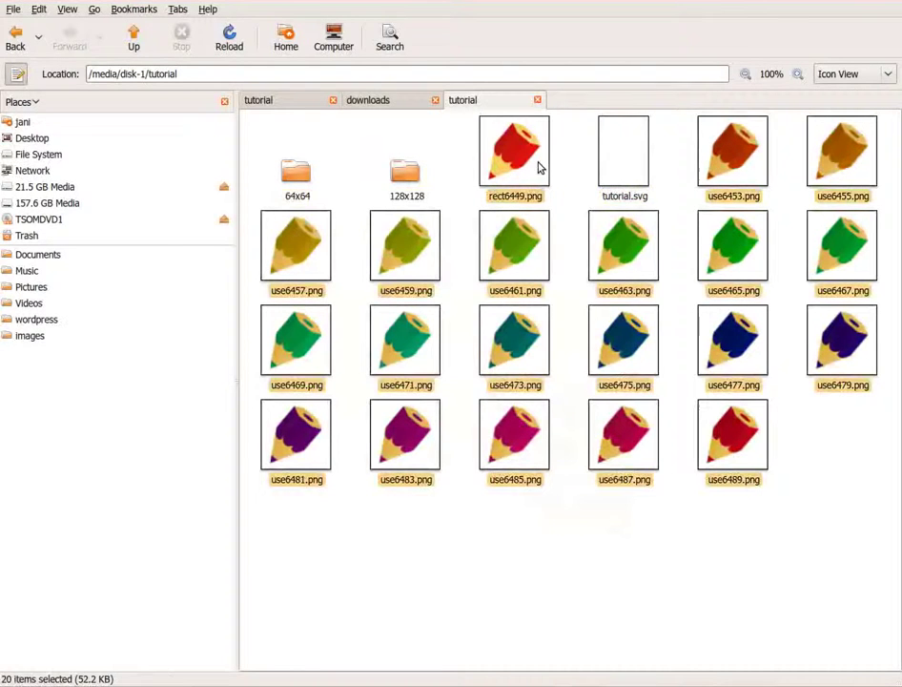
right_click(539, 168)
click(562, 220)
double_click(295, 172)
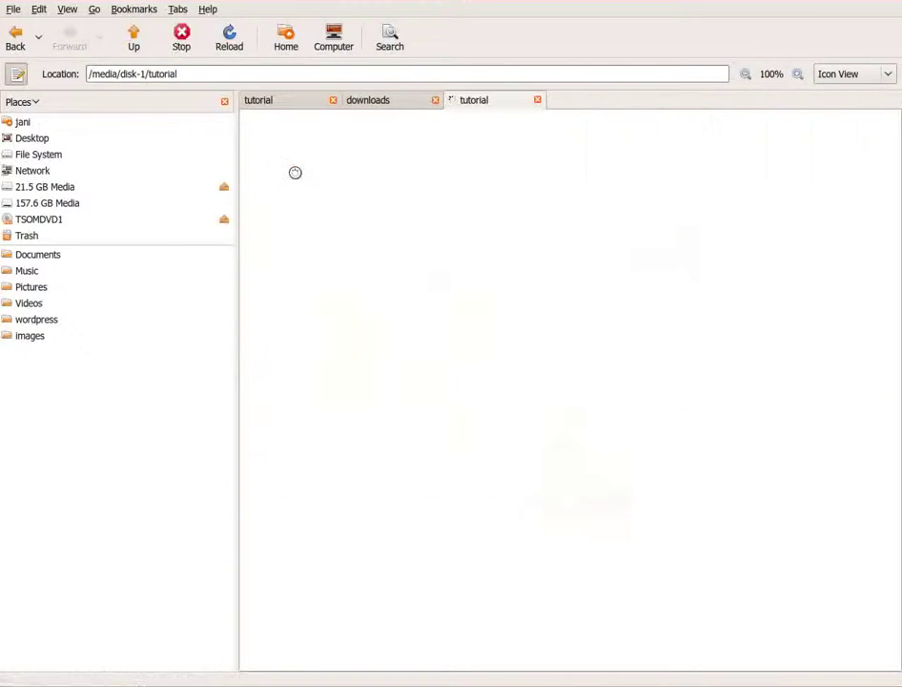
right_click(318, 219)
click(335, 304)
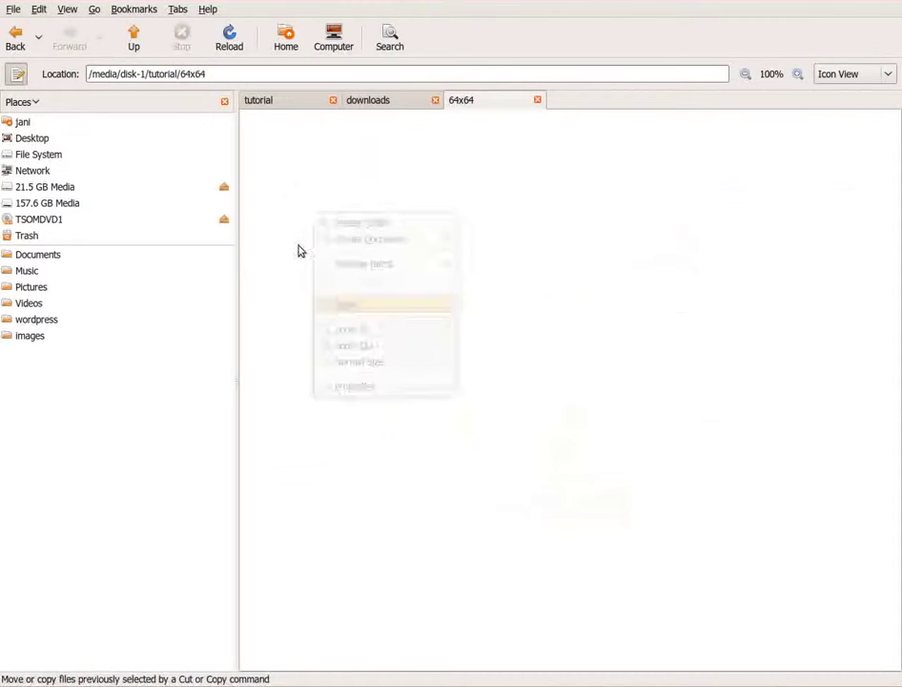
click(133, 36)
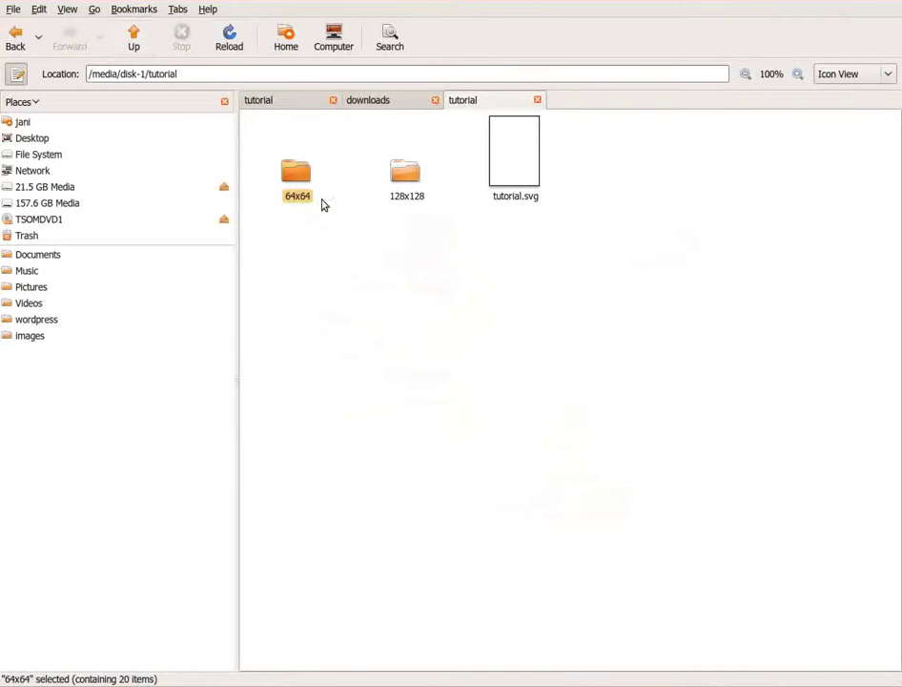
- Switch to Inkscape, close the Export Bitmap dialog and bring the first pencils of both rows into close view
key(alt+Tab)
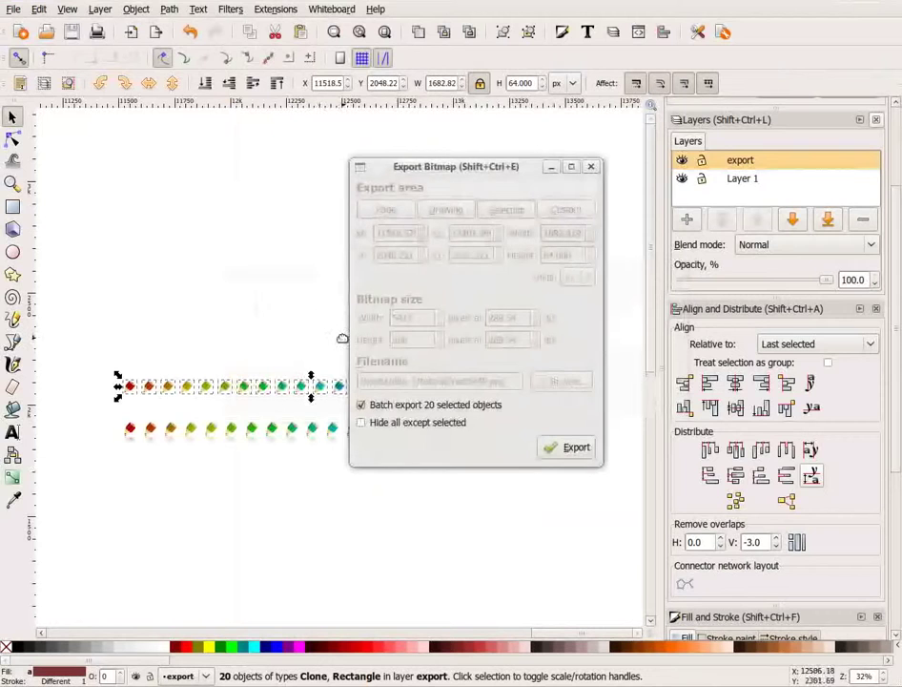
drag(301, 325, 316, 296)
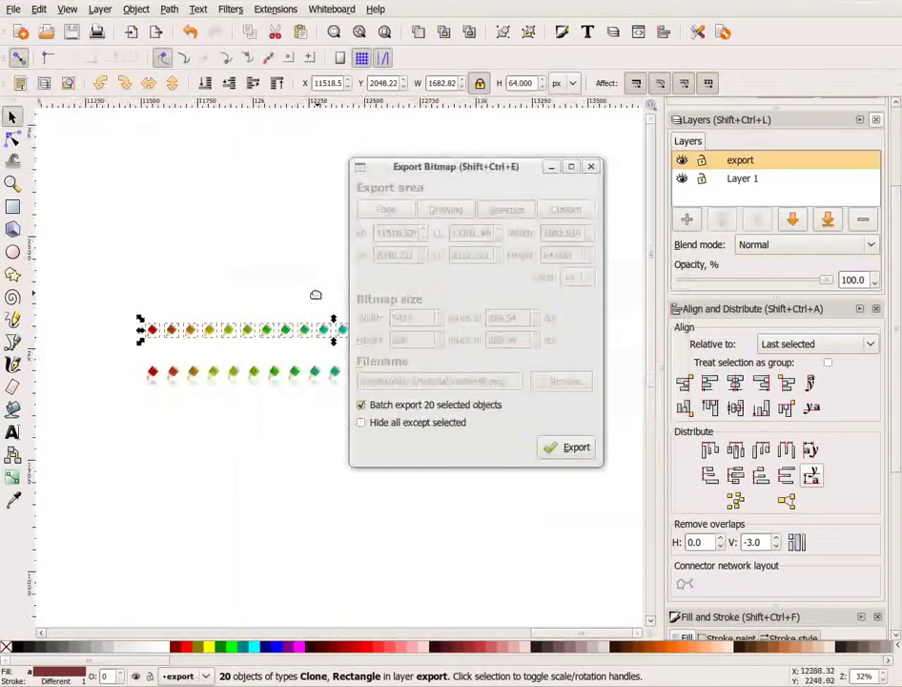
click(591, 167)
drag(248, 264, 409, 236)
key(plus)
key(plus)
drag(358, 192, 370, 296)
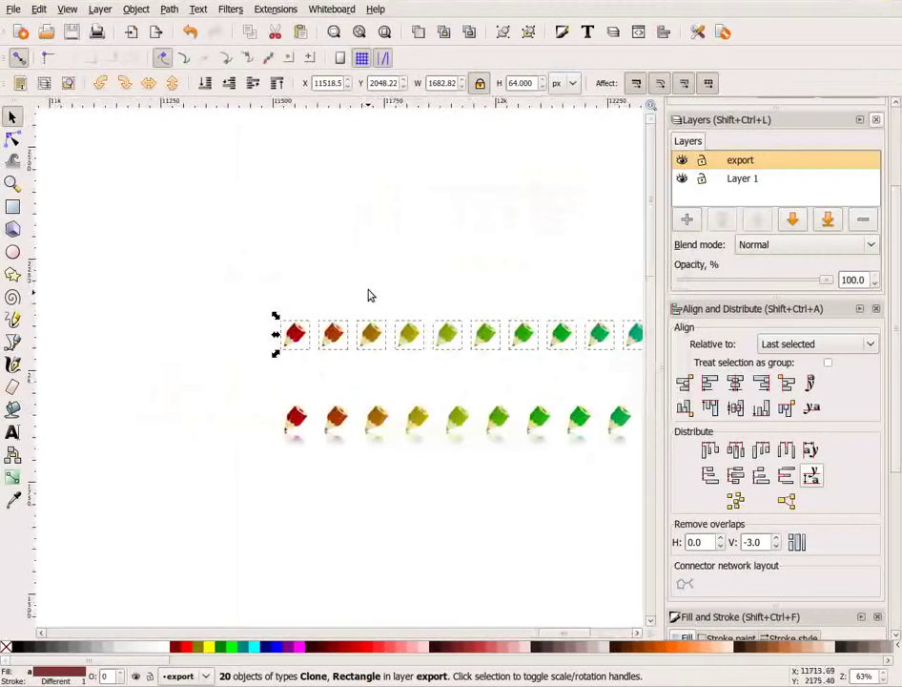
key(plus)
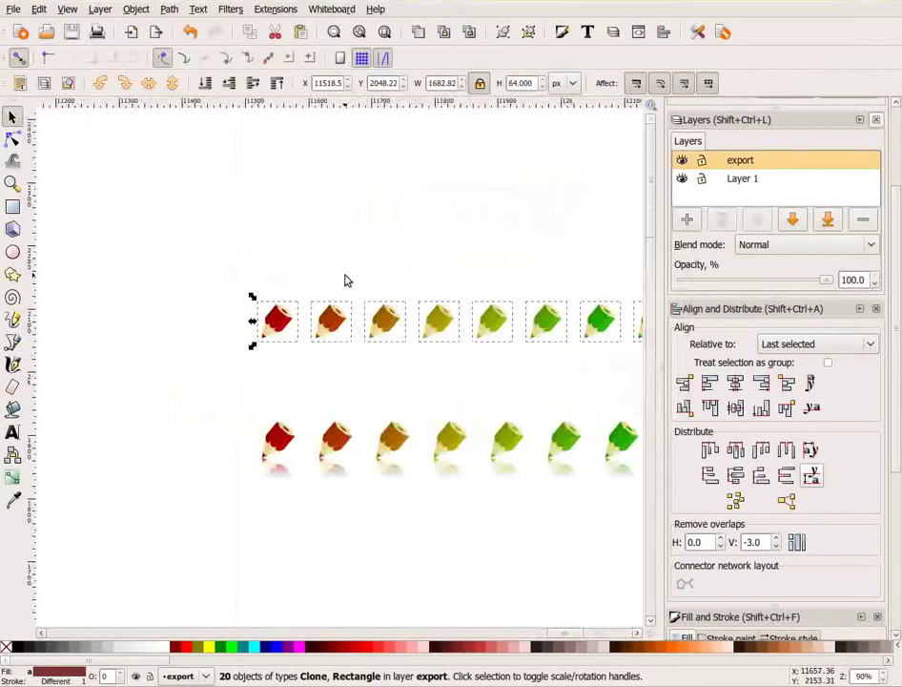
- Select the cloned export square around the second pencil of the upper row and look up its original rectangle
key(Escape)
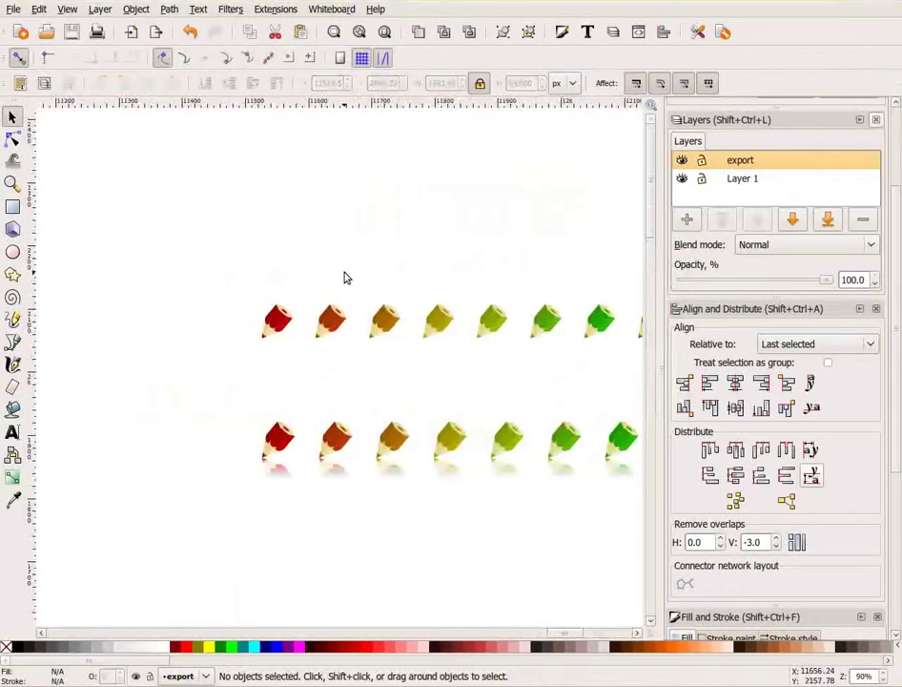
key(ctrl+a)
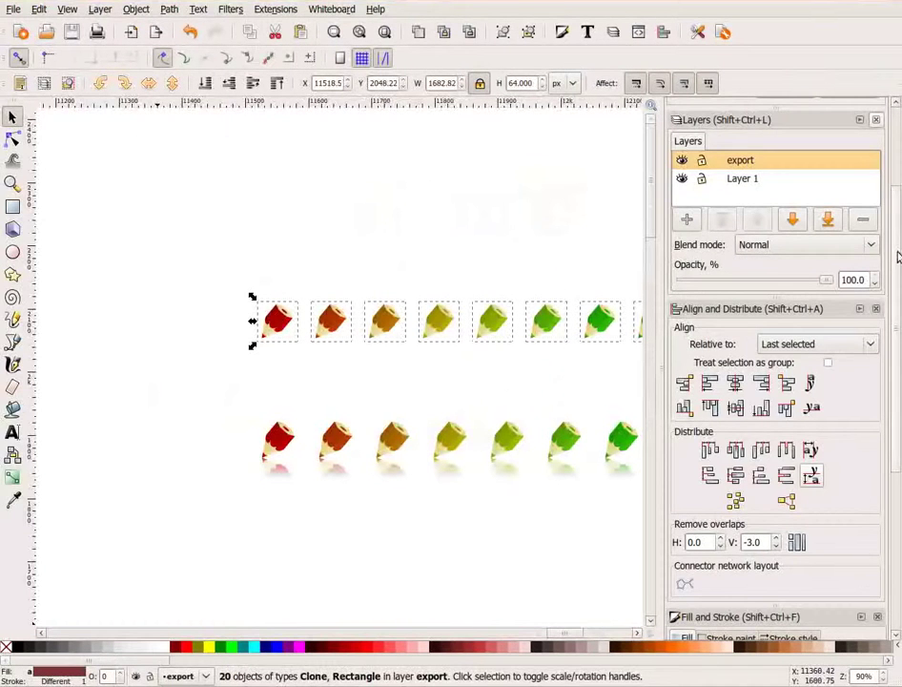
scroll(891, 362, down, 5)
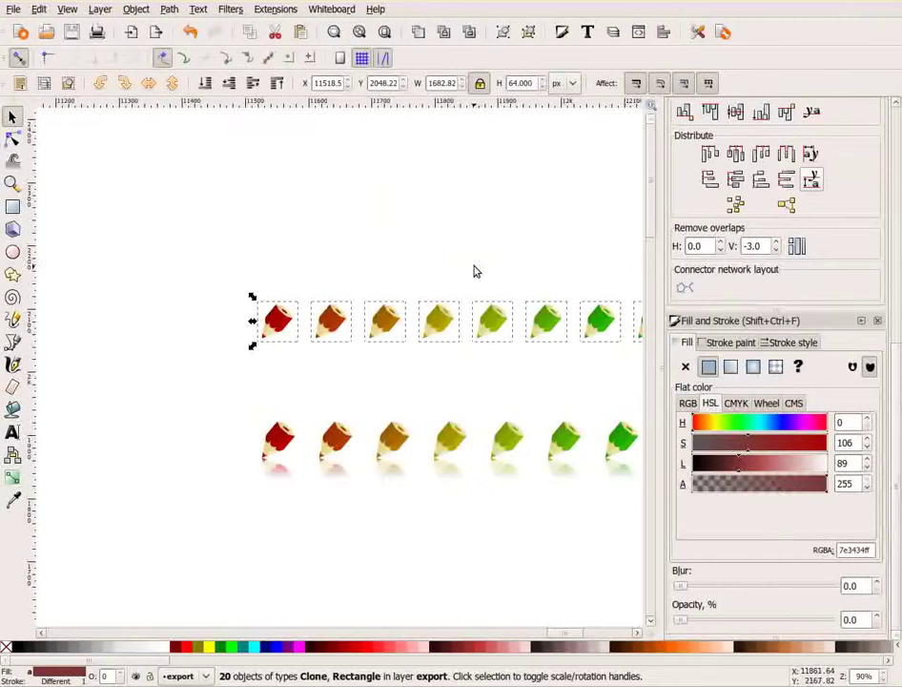
click(331, 322)
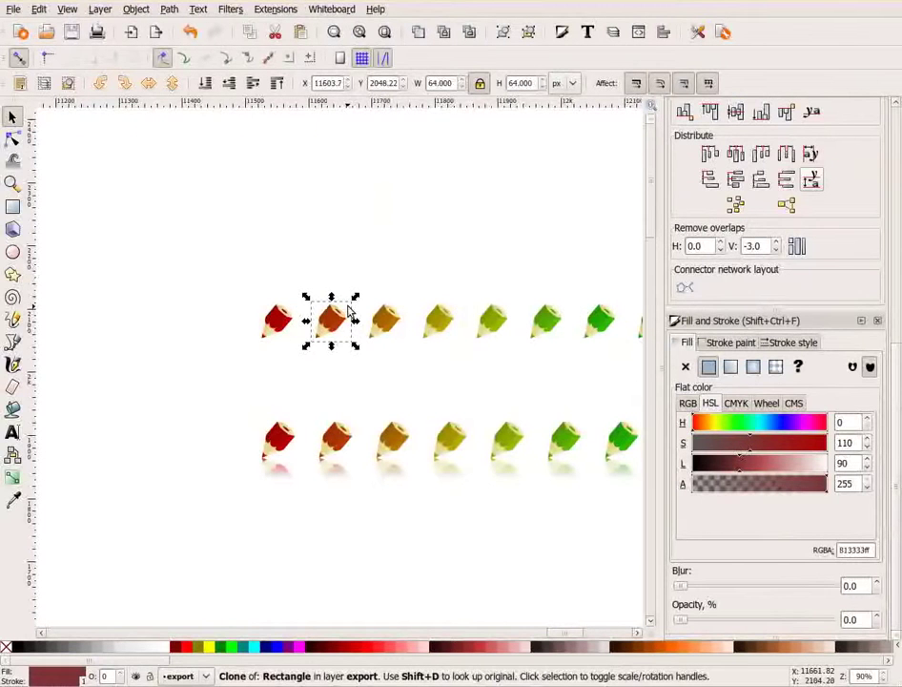
key(shift+d)
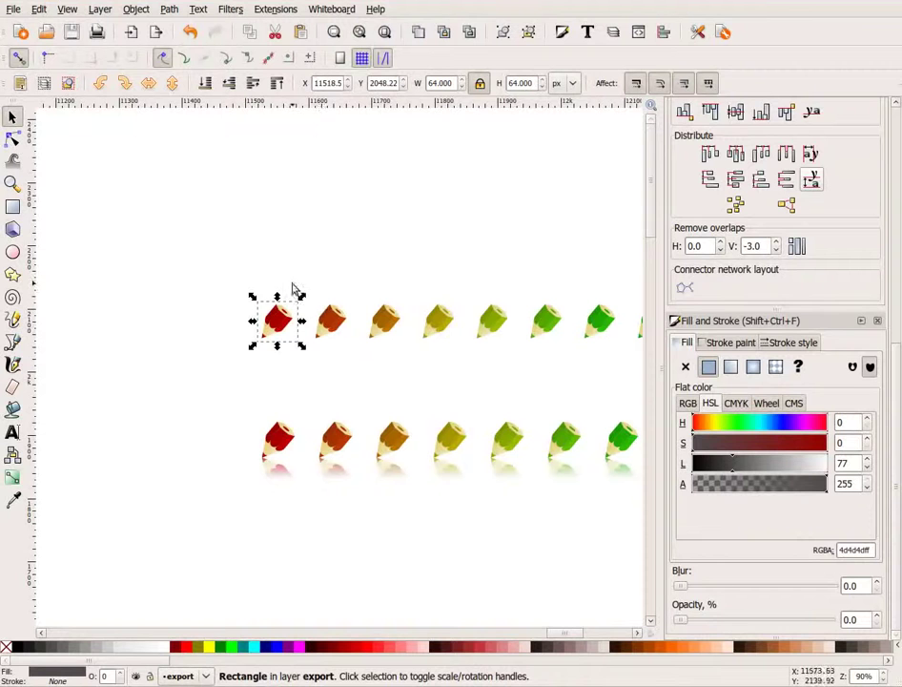
- Export the original square over the red pencil as a bitmap named pencil1.png in the tutorial folder
click(12, 11)
click(57, 163)
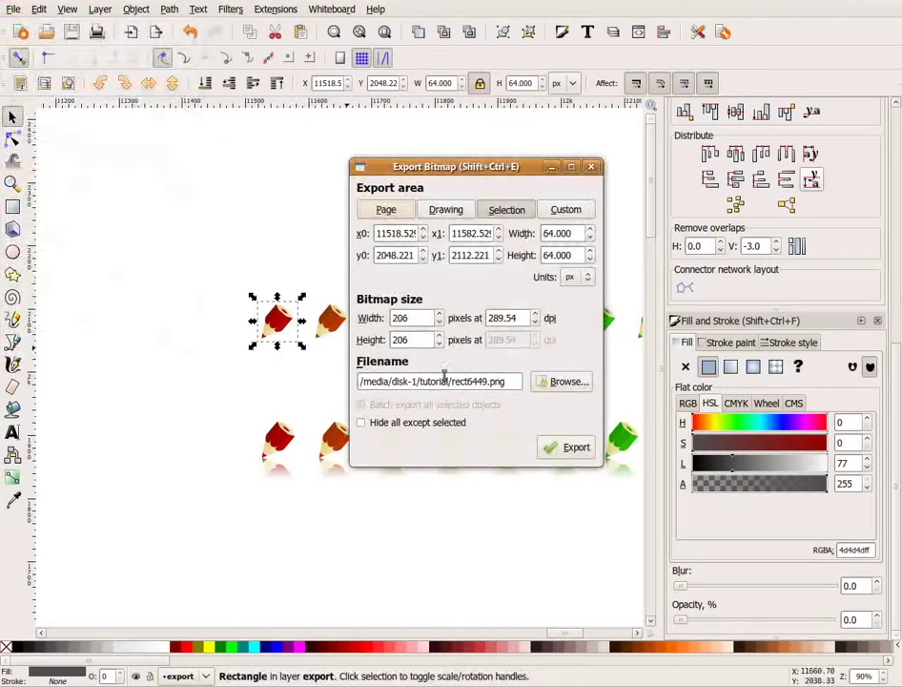
drag(456, 382, 489, 381)
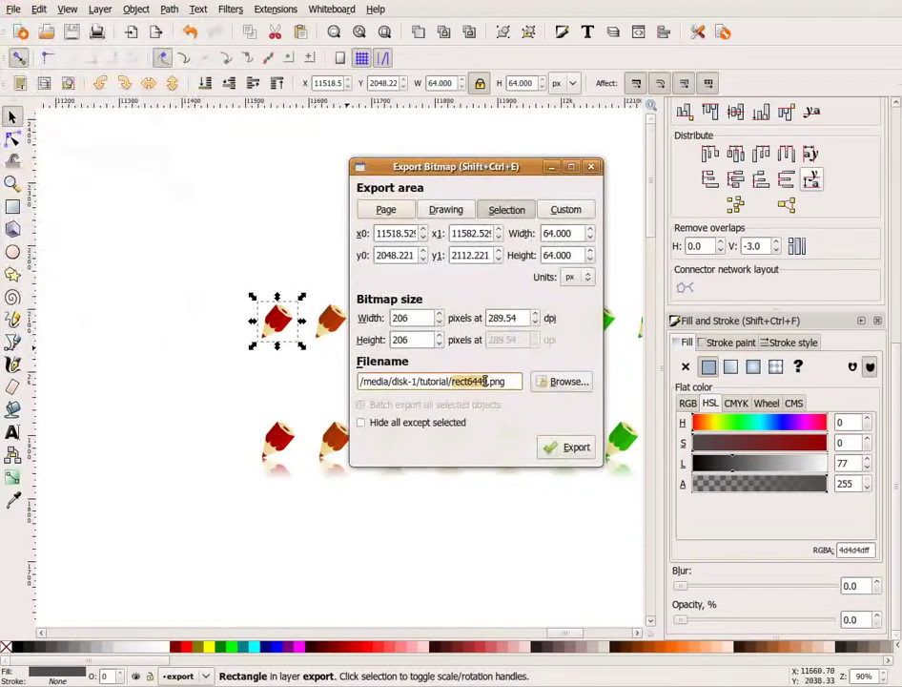
text(pencil1)
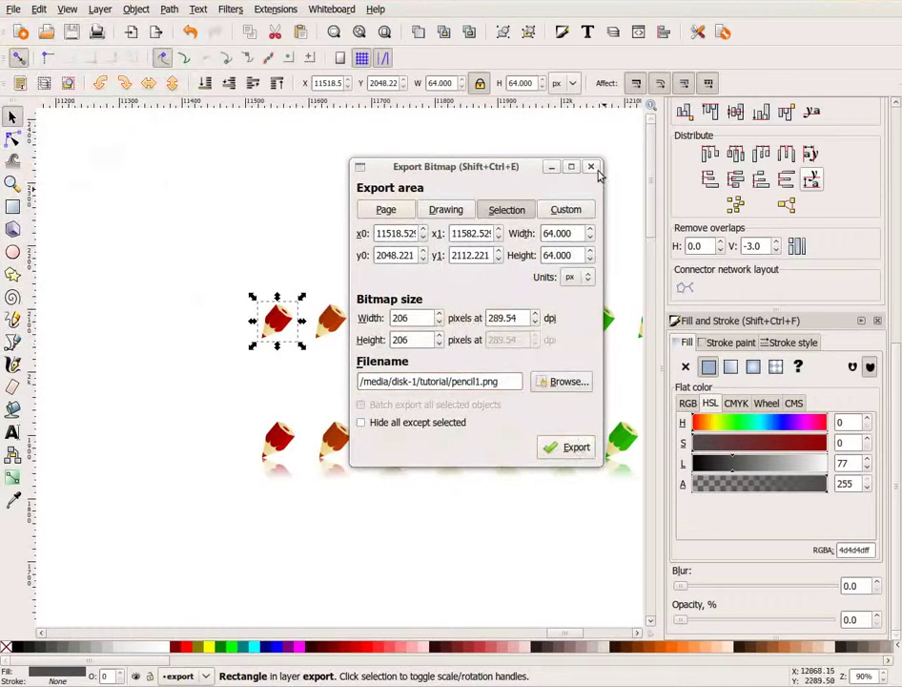
click(584, 444)
- Select all 20 export squares on the export layer and batch export them as bitmaps
scroll(174, 297, right, 3)
mouse_move(138, 259)
mouse_down()
mouse_move(310, 363)
mouse_move(392, 385)
mouse_move(740, 391)
mouse_move(477, 386)
mouse_move(370, 227)
mouse_move(278, 290)
mouse_up()
scroll(286, 282, left, 3)
scroll(298, 273, left, 8)
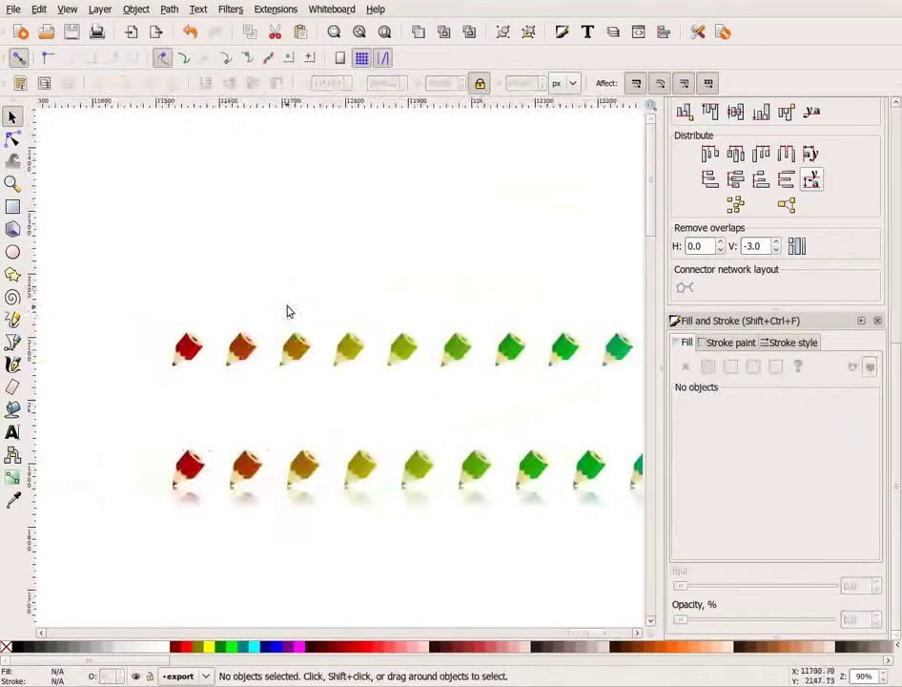
key(ctrl+a)
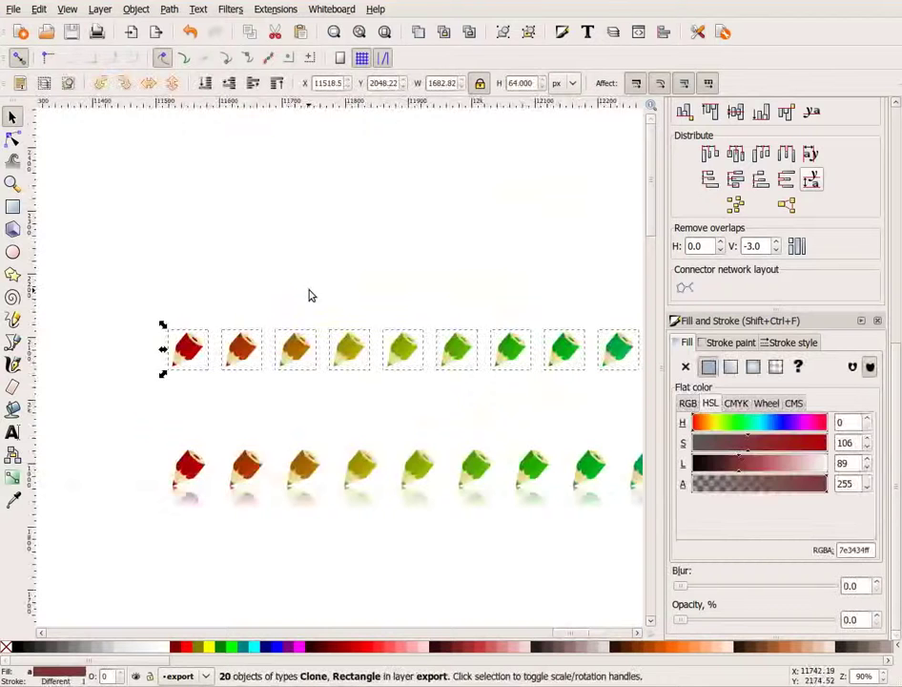
click(12, 12)
click(59, 168)
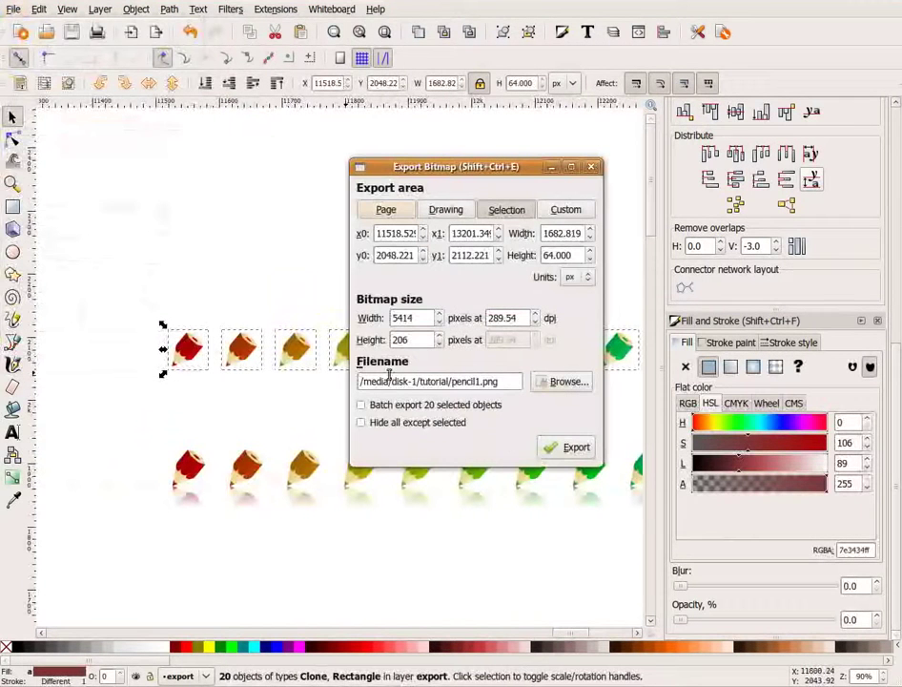
click(419, 404)
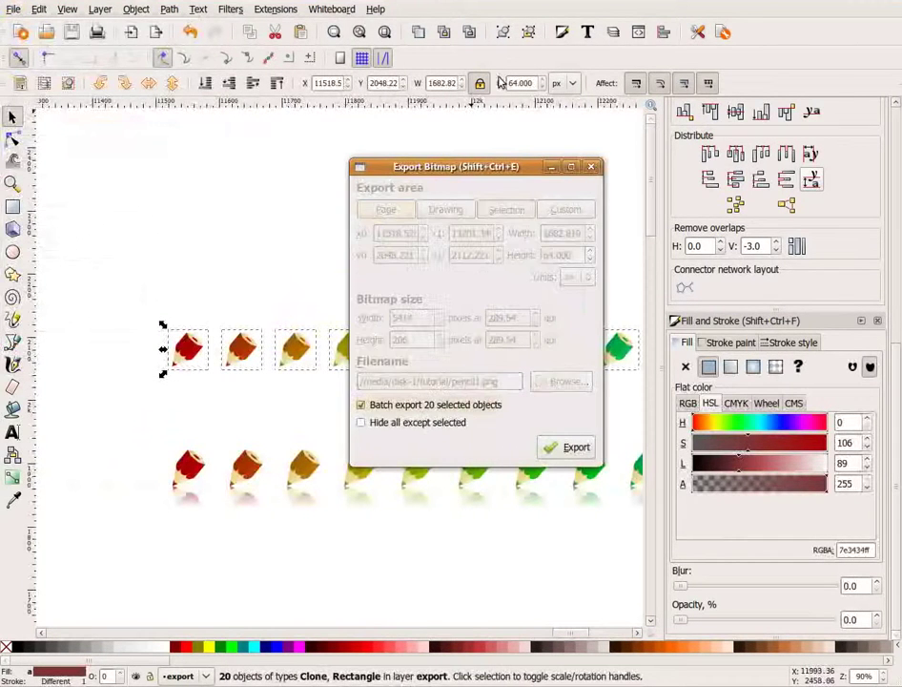
click(576, 450)
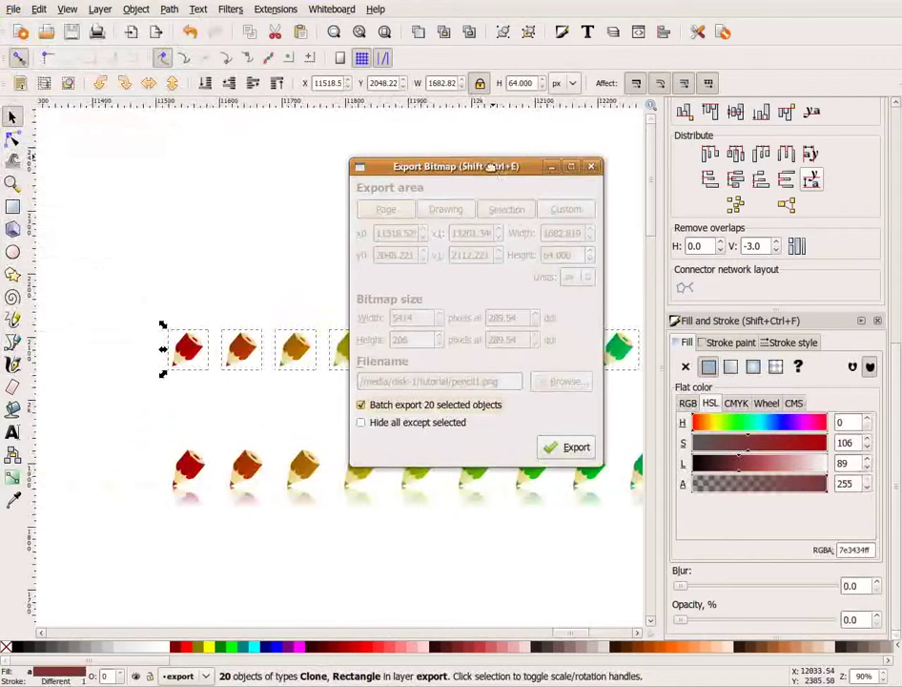
click(554, 406)
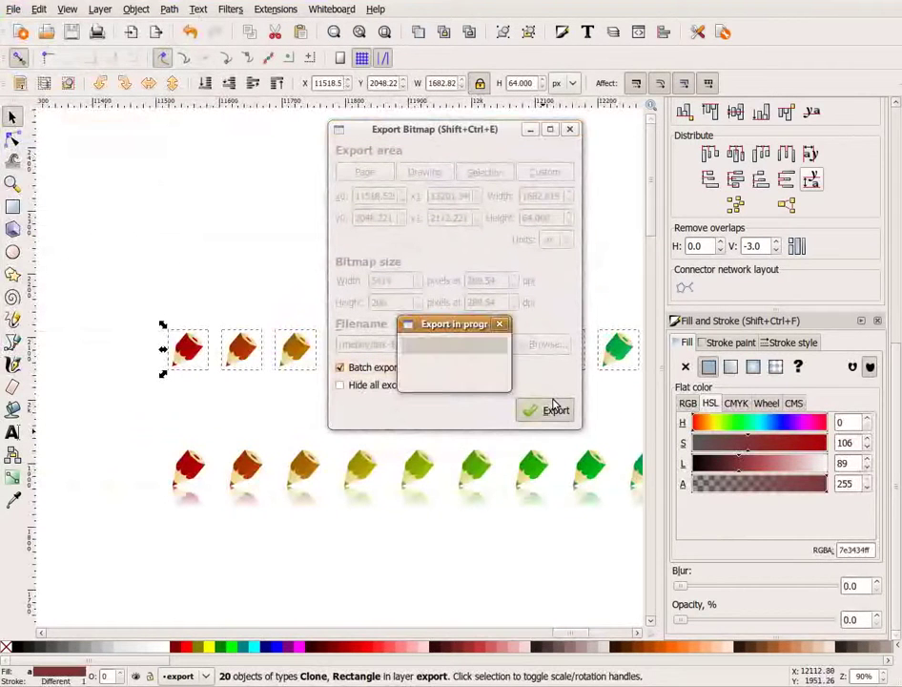
- Switch to the file manager and check the name of the red pencil's exported file in the tutorial folder
key(alt+Tab)
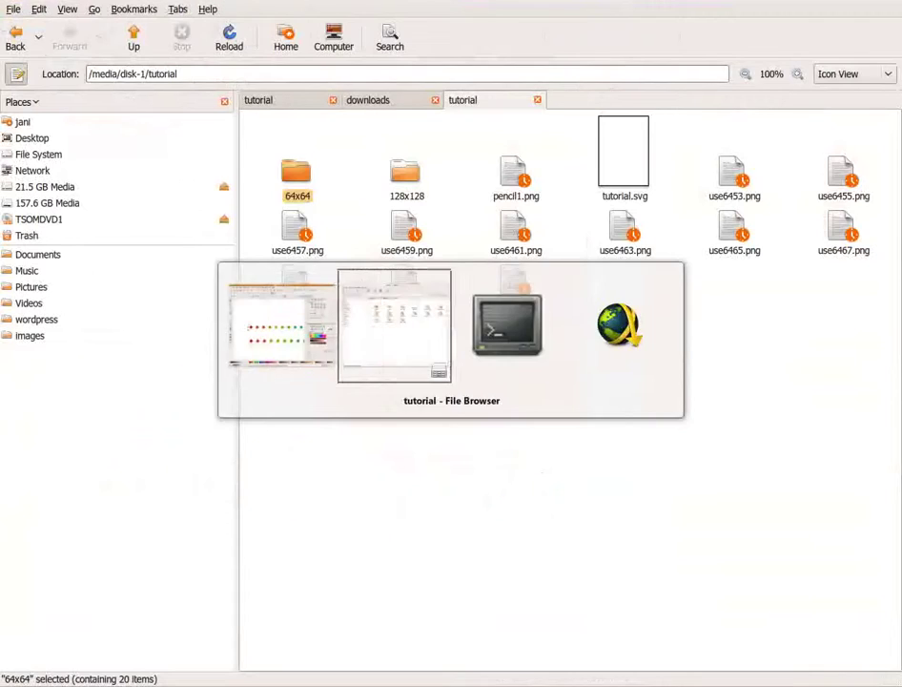
click(534, 191)
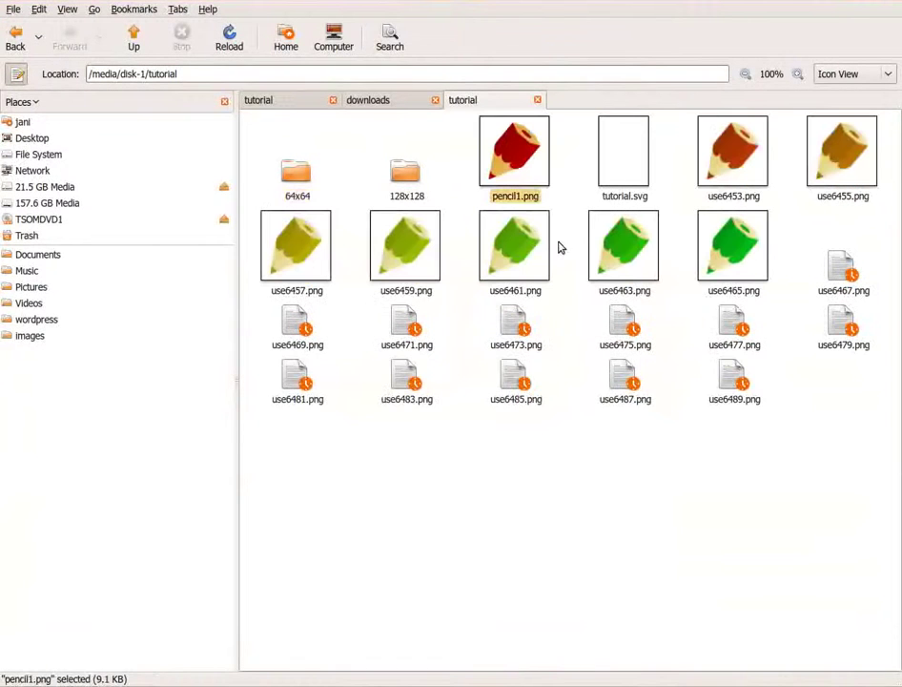
click(563, 431)
click(513, 176)
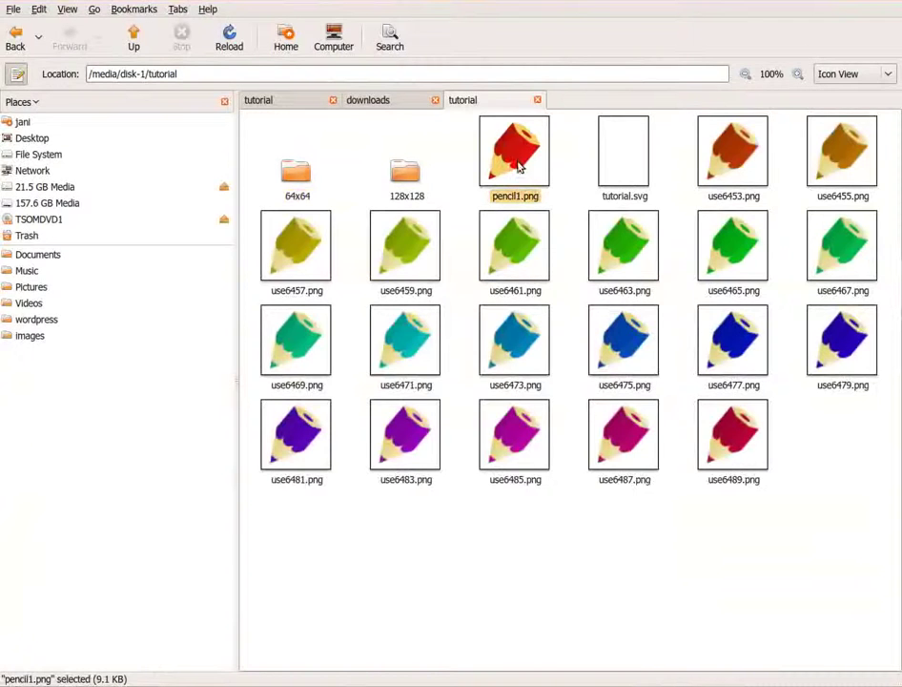
- Switch back to Inkscape, turn off batch export for the selected squares and dismiss the Export Bitmap dialog
key(alt+Tab)
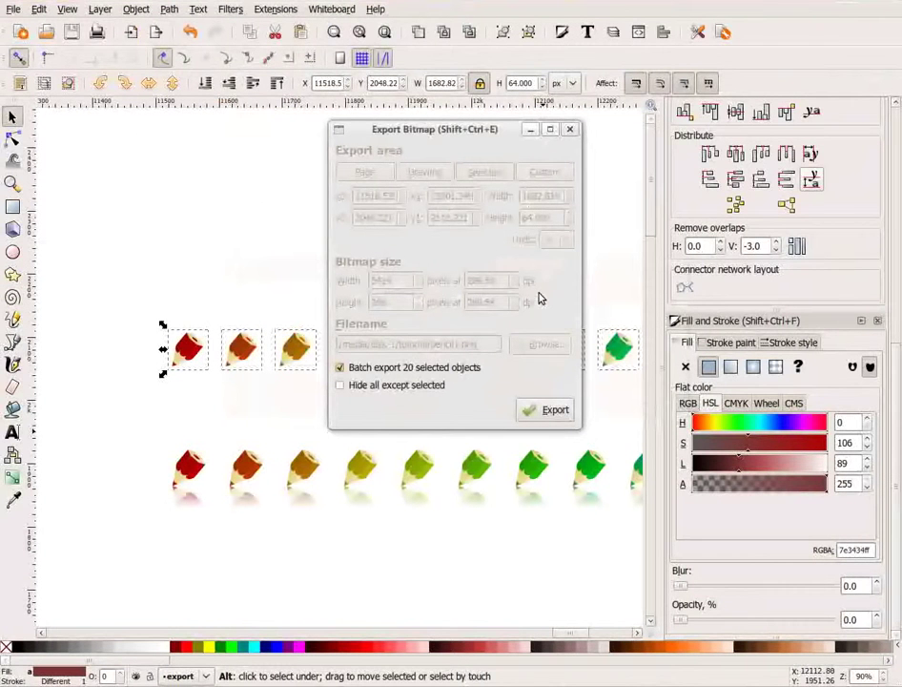
click(399, 369)
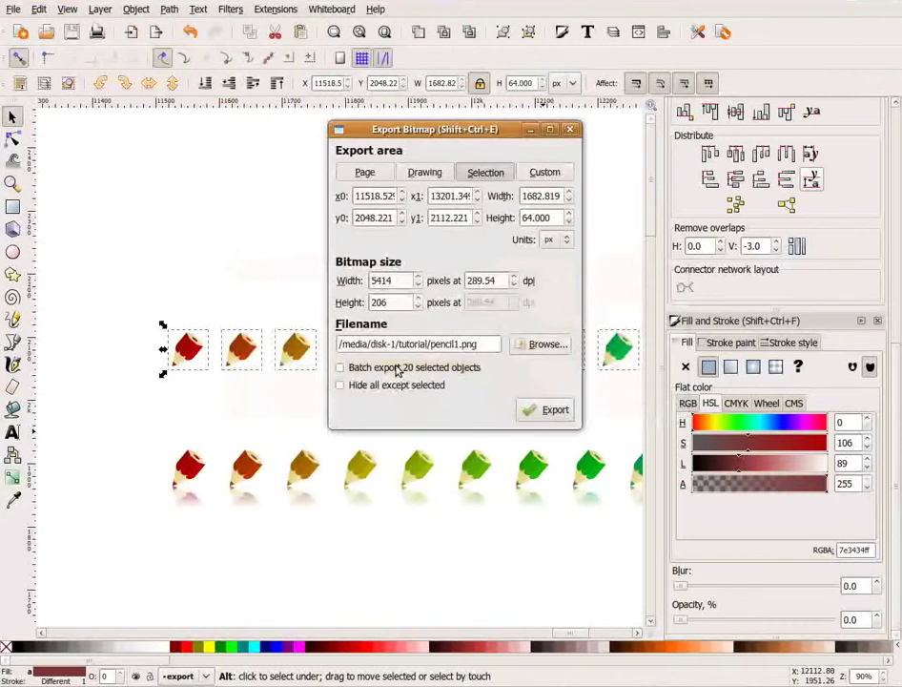
click(531, 129)
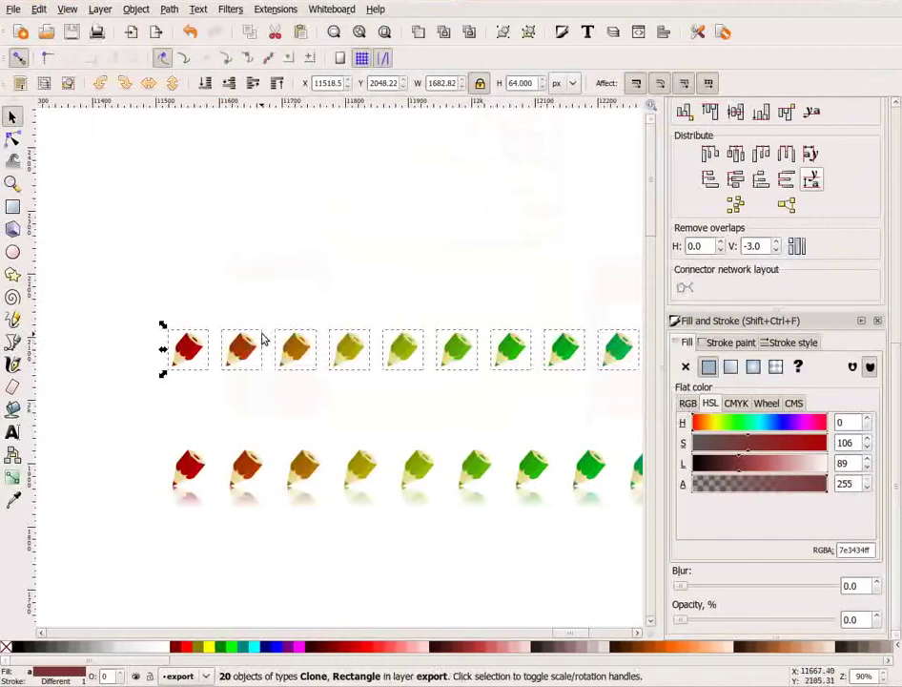
- Go through the individual export squares of the upper pencil row one at a time, starting from the second pencil
click(254, 360)
click(296, 344)
click(349, 343)
click(402, 345)
click(453, 334)
key(Tab)
key(Tab)
key(Tab)
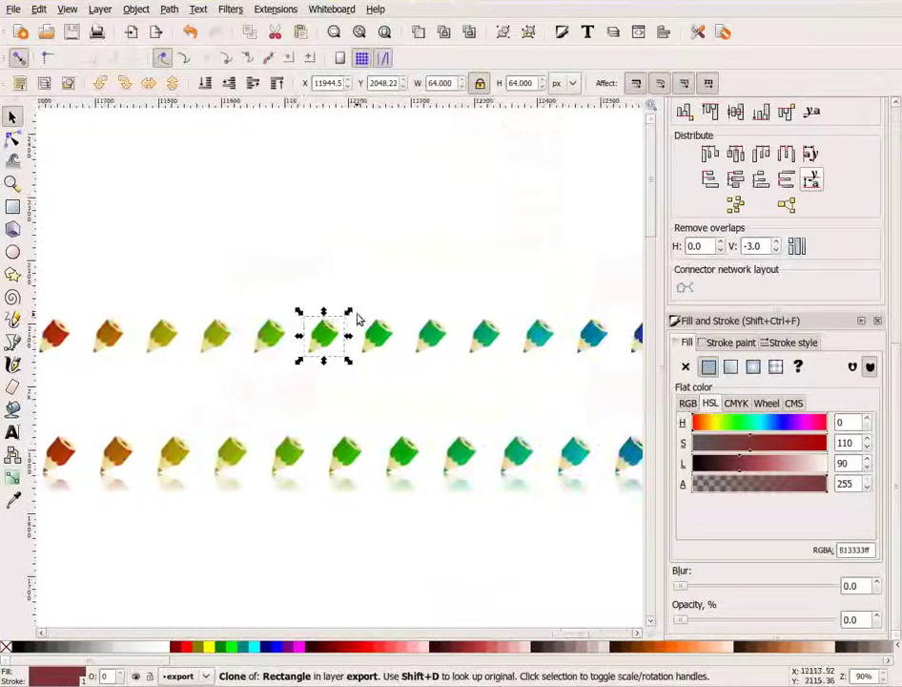
scroll(370, 319, down, 2)
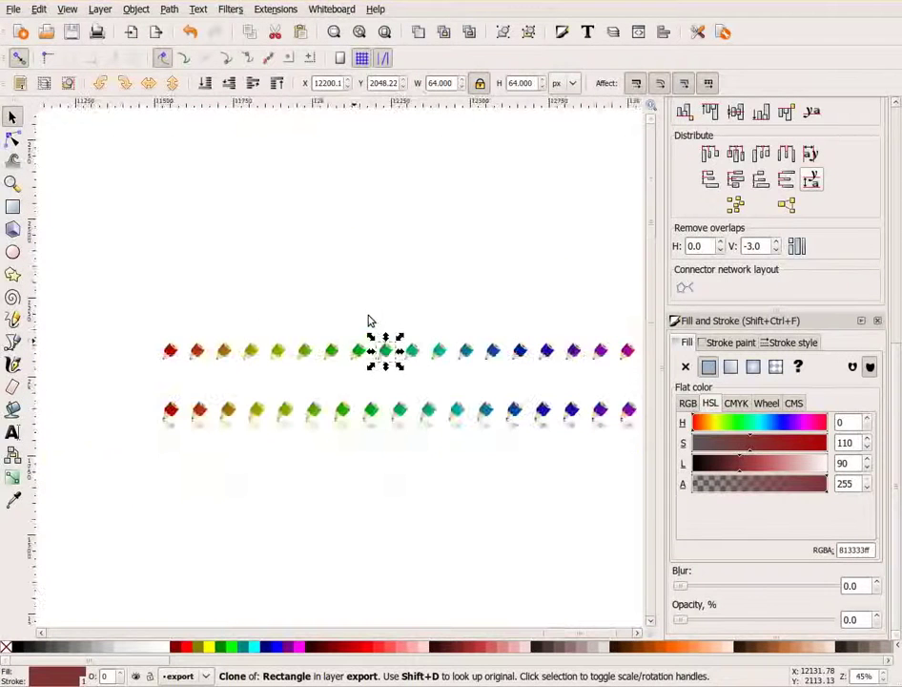
- Select all objects on the export layer, repeat this on Layer 1 after selecting inside the upper red pencil's group, and clear the selection
scroll(382, 334, right, 2)
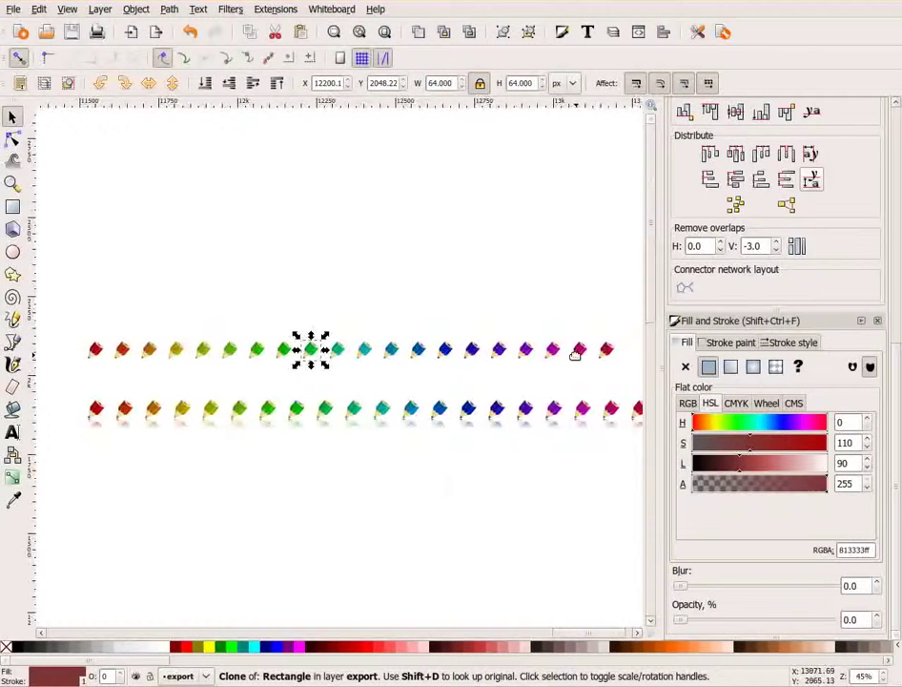
scroll(375, 379, down, 1)
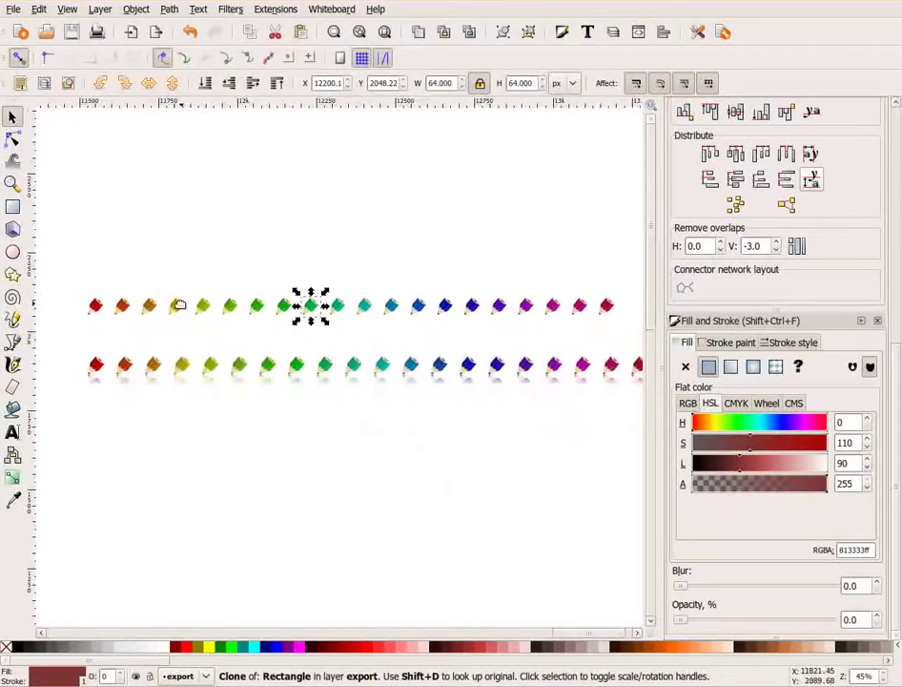
key(ctrl+a)
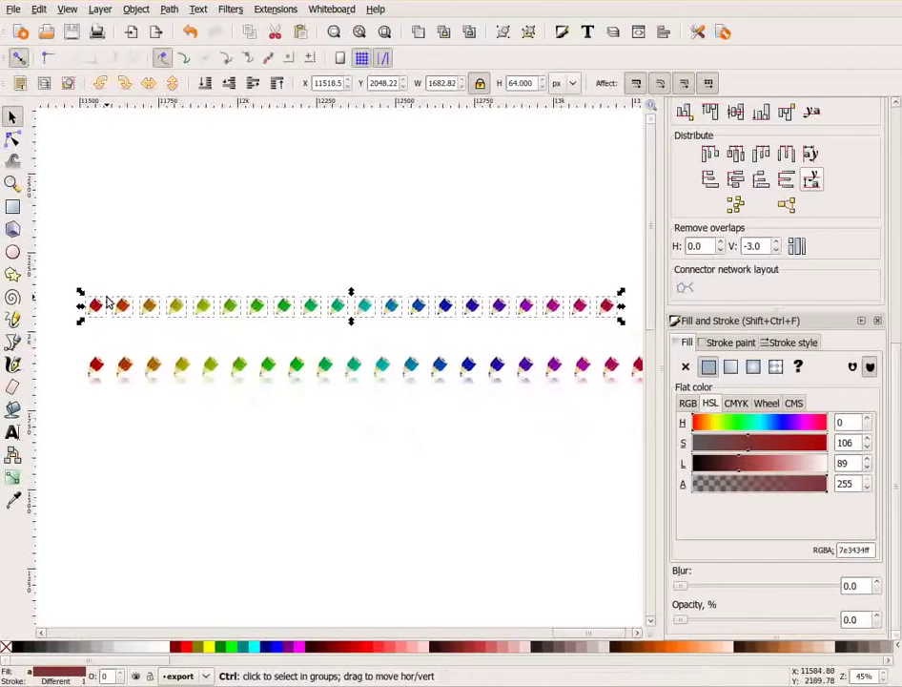
ctrl+click(99, 302)
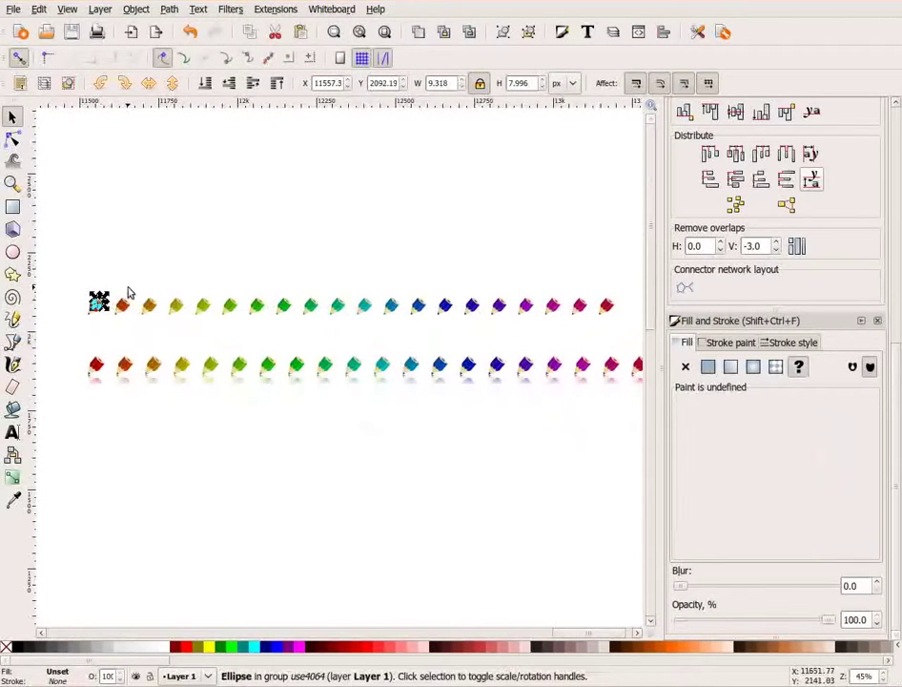
key(ctrl+a)
key(Escape)
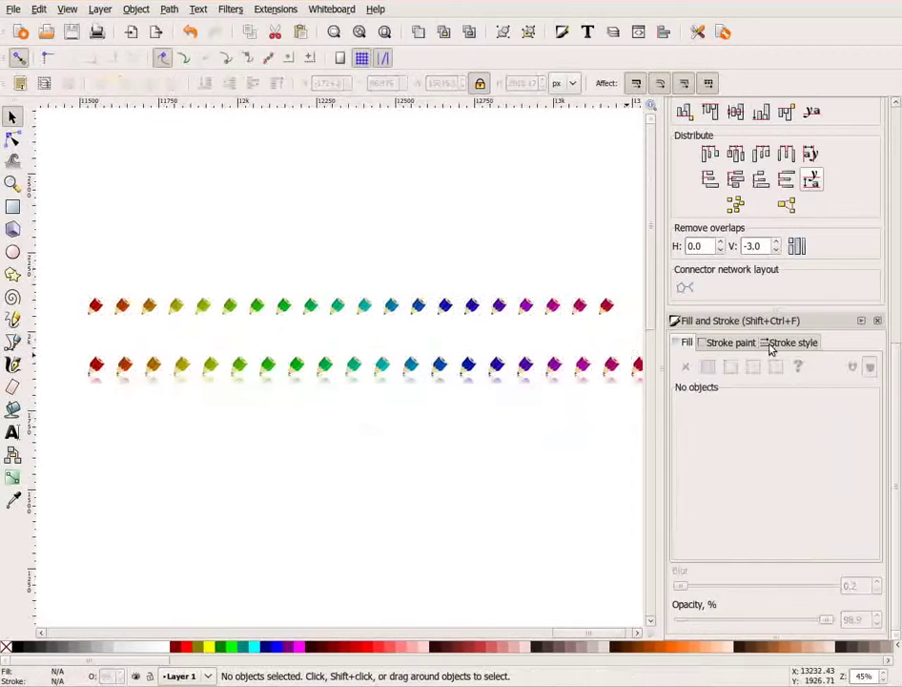
- Show the Layers dialog, make the export layer current and select all of its export squares
key(shift+ctrl+l)
key(shift+ctrl+m)
click(771, 277)
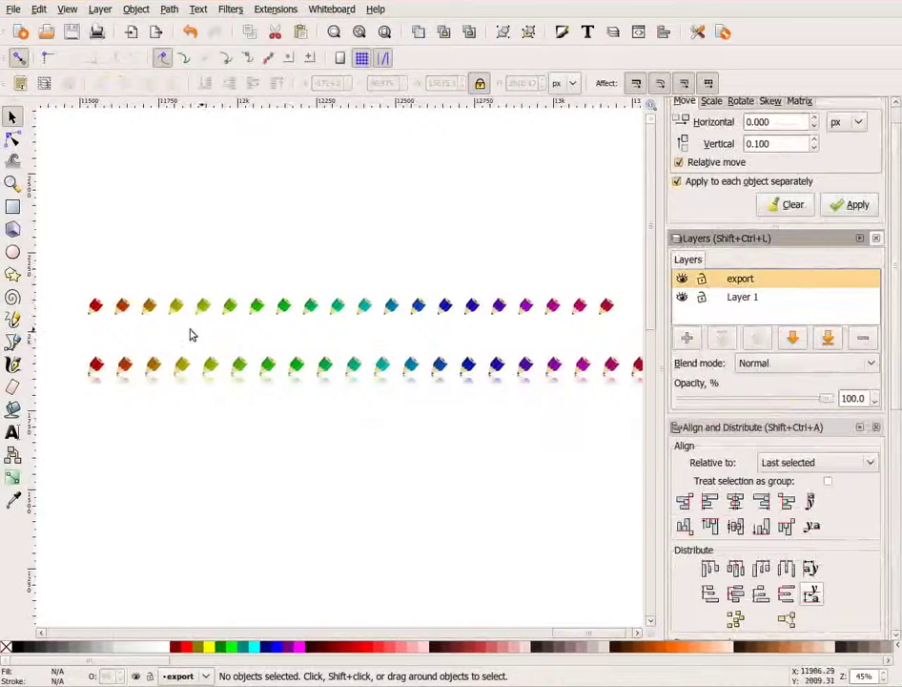
key(ctrl+a)
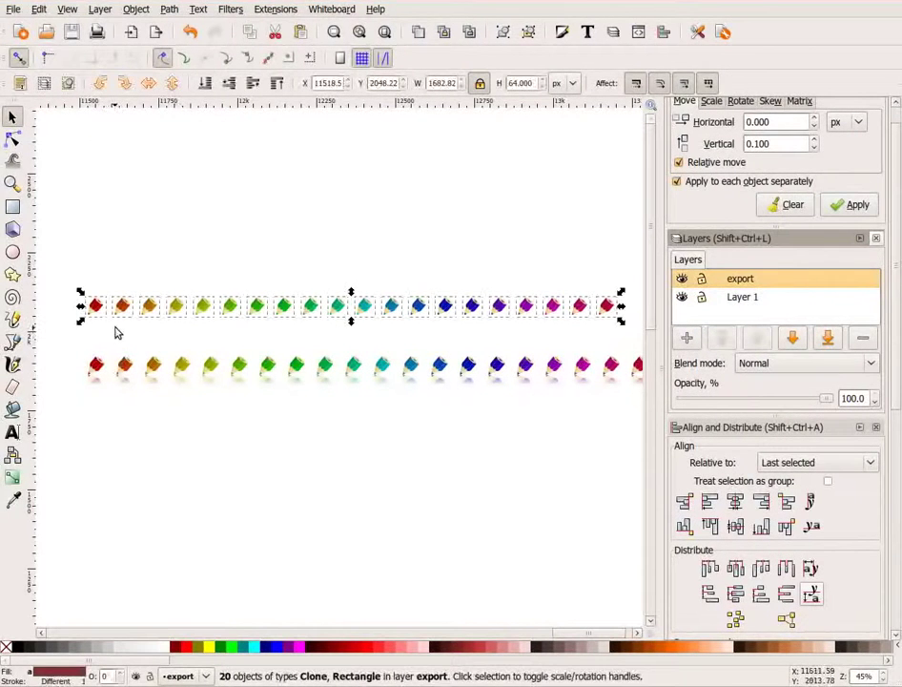
- Switch to Layer 1 and back to the export layer, selecting all objects on each, and clear the selection
key(Page_Down)
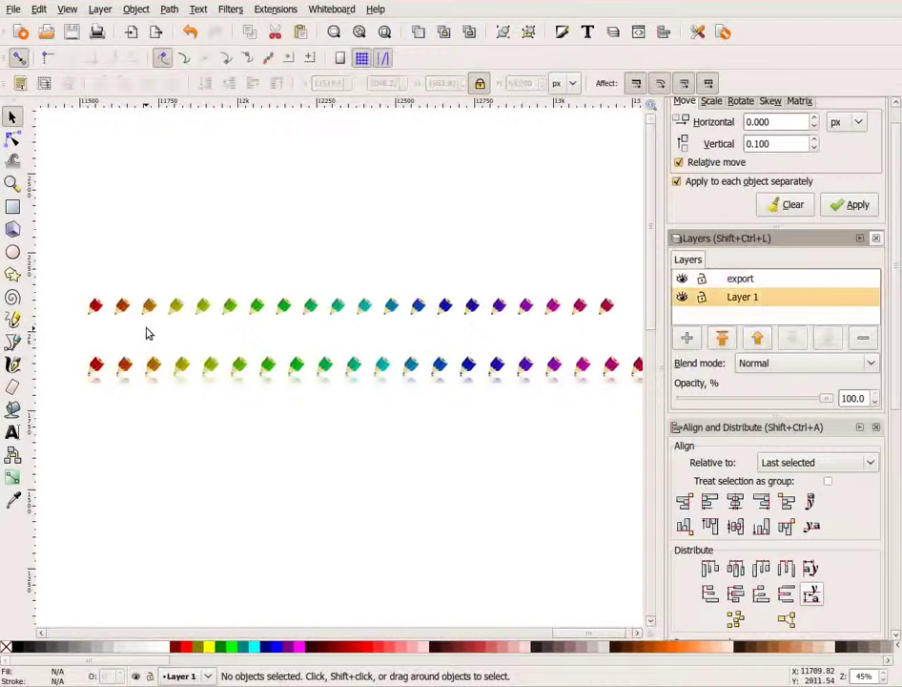
key(ctrl+a)
key(Page_Up)
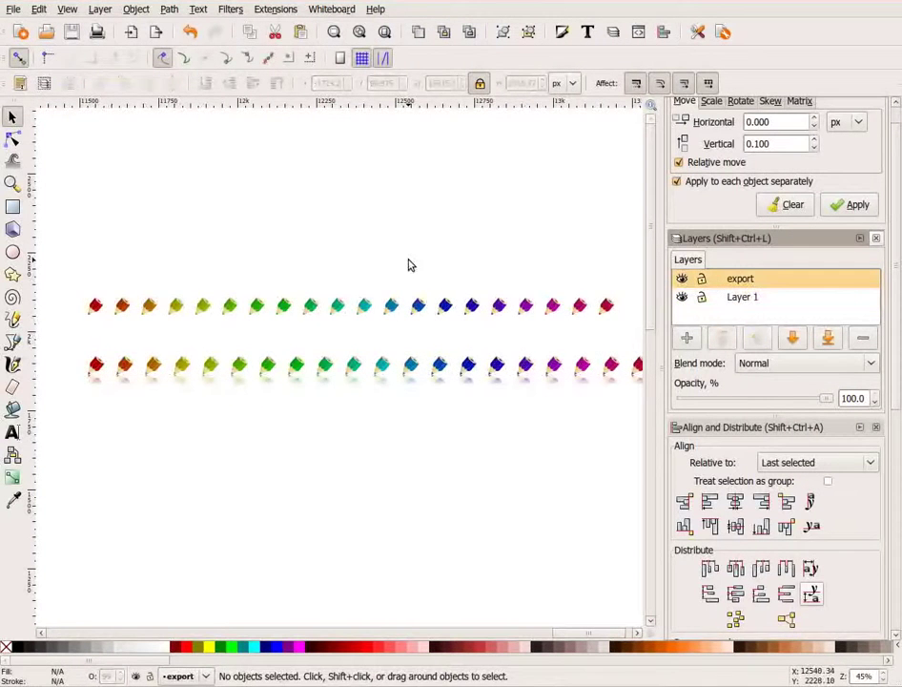
key(ctrl+a)
key(Escape)
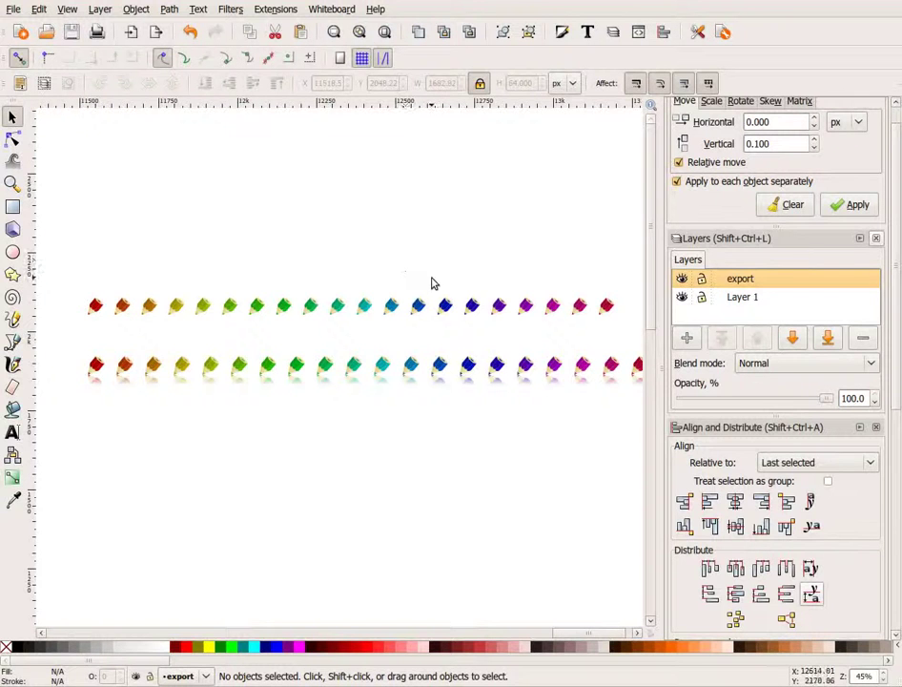
- Rubber-band select the upper and lower pencil rows in turn, reselect the upper row with its export squares, and clear the selection
drag(429, 284, 408, 261)
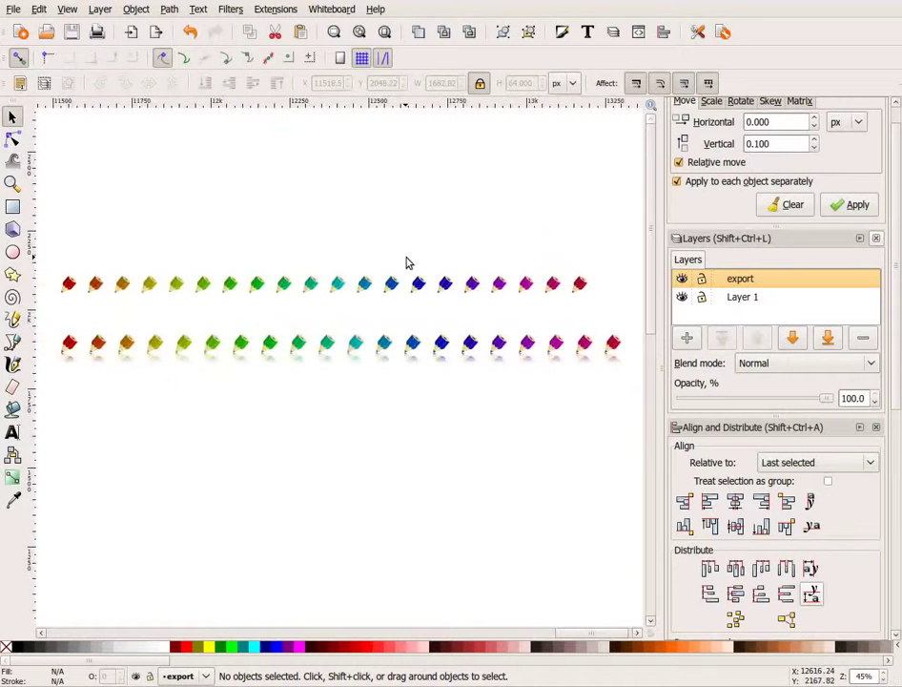
drag(54, 253, 635, 319)
drag(631, 382, 48, 314)
drag(48, 252, 620, 320)
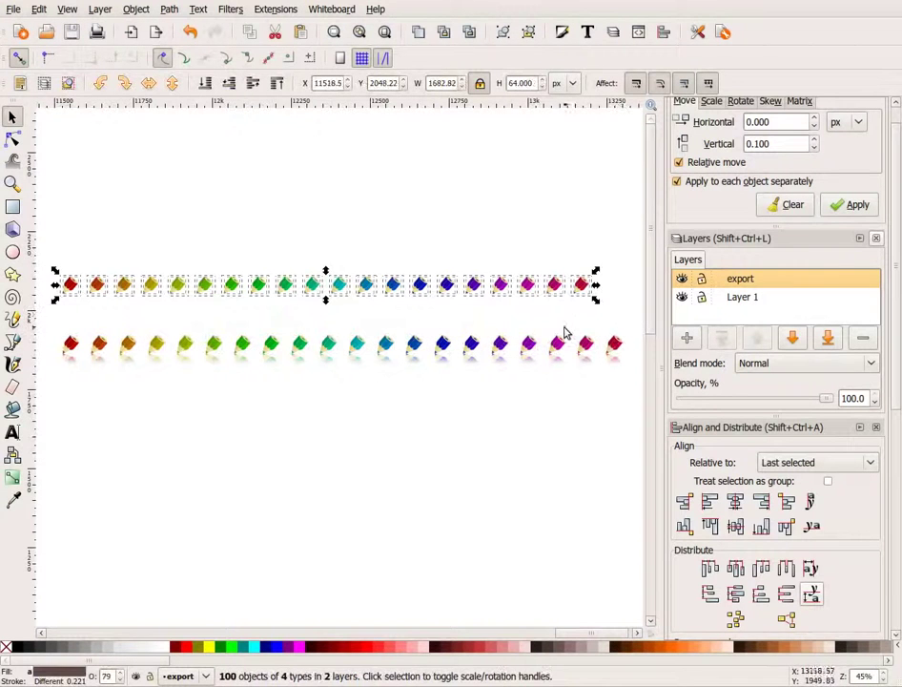
drag(536, 319, 50, 322)
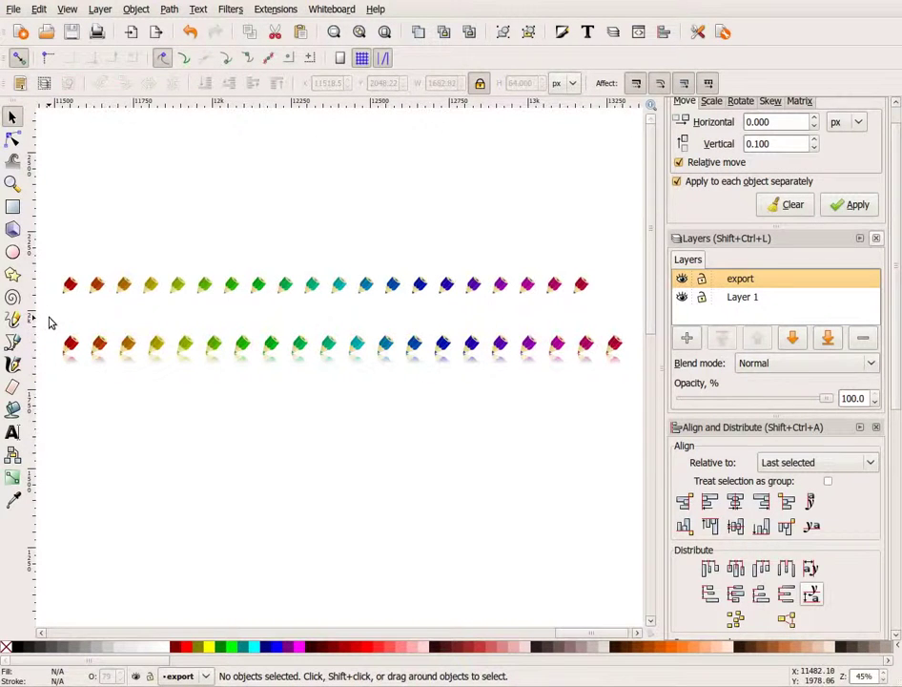